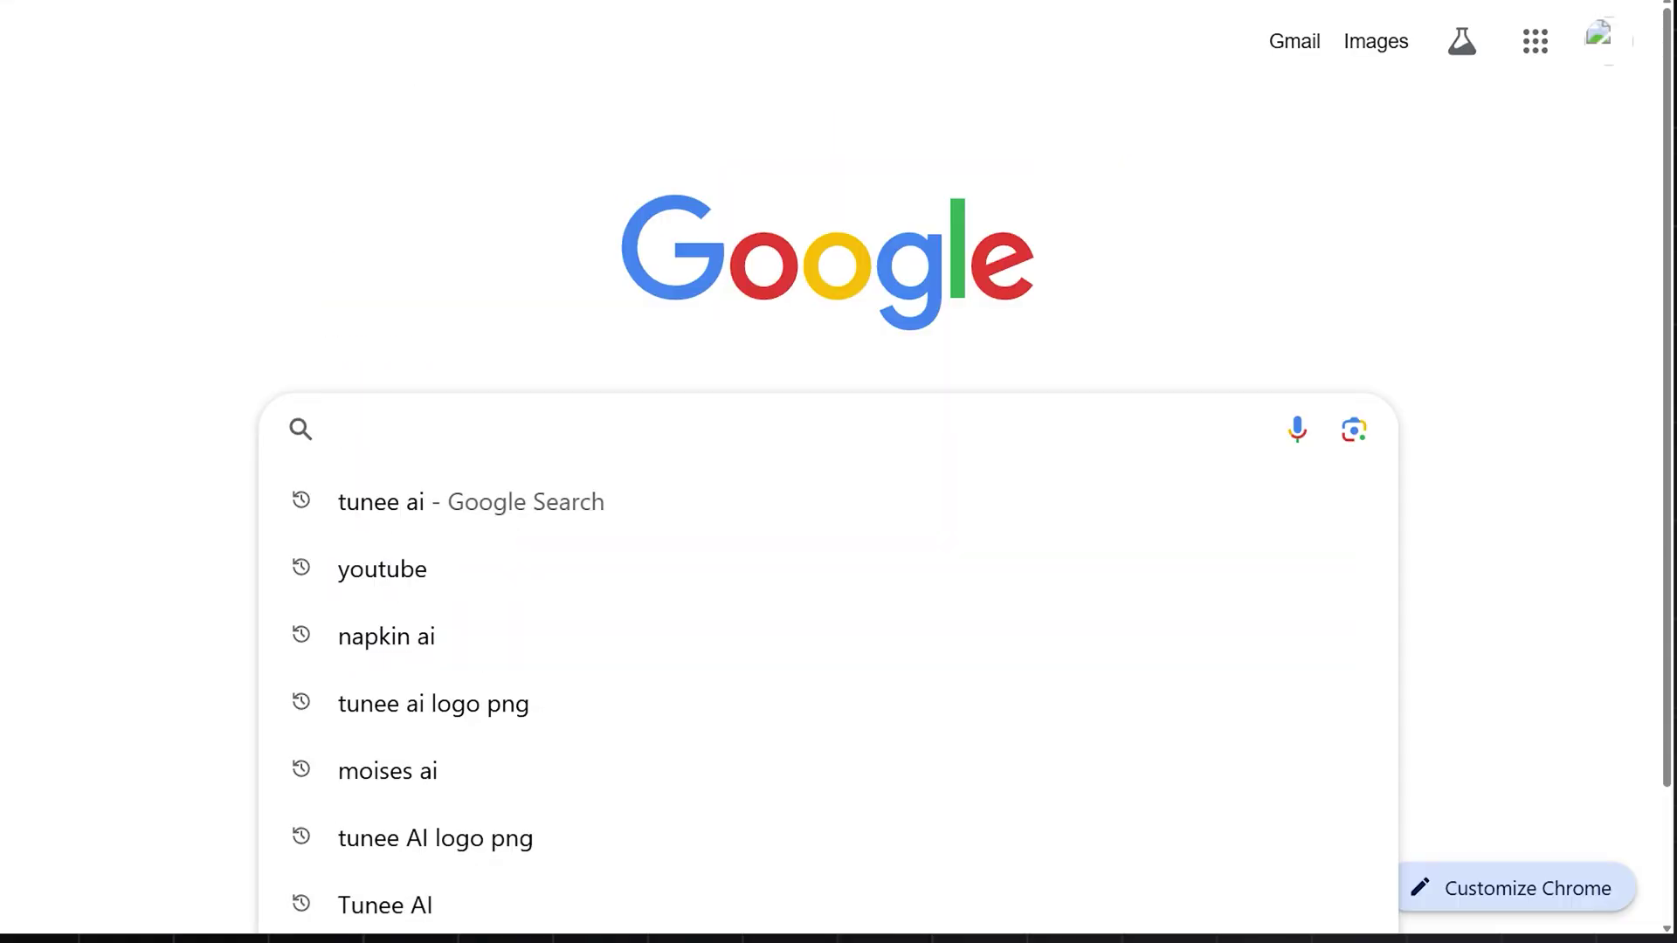
# - Search Google for 'Google Mixboard' to reach the Mixboard page on Google Labs
pyautogui.write('Google Mi')
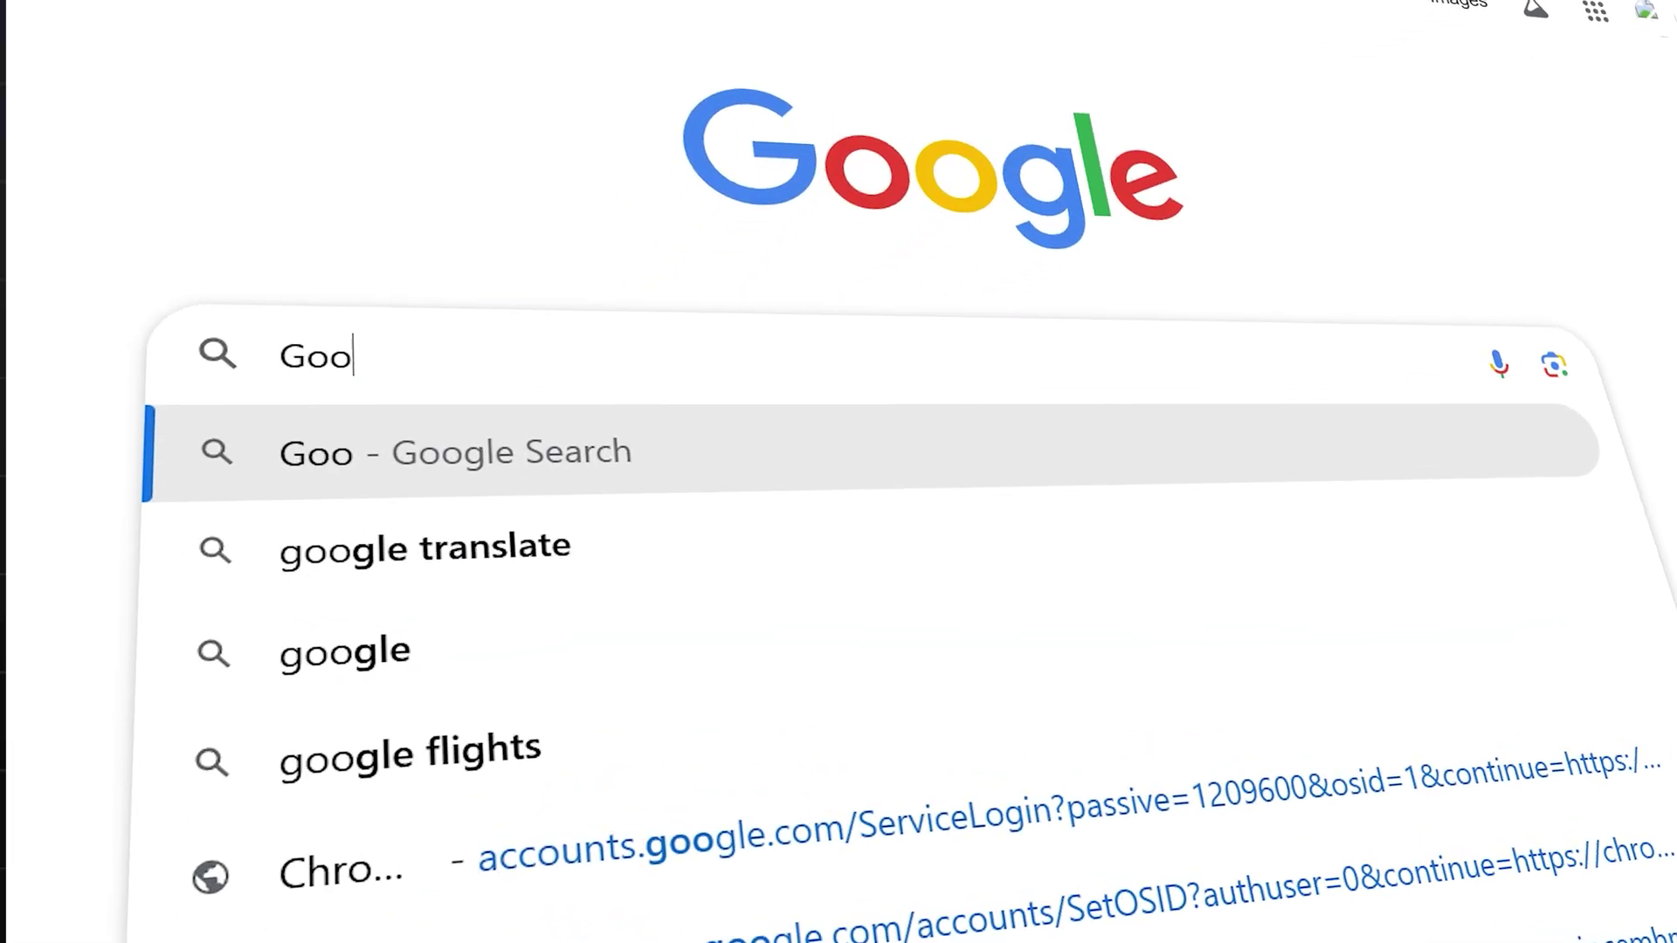
pyautogui.write('xboard')
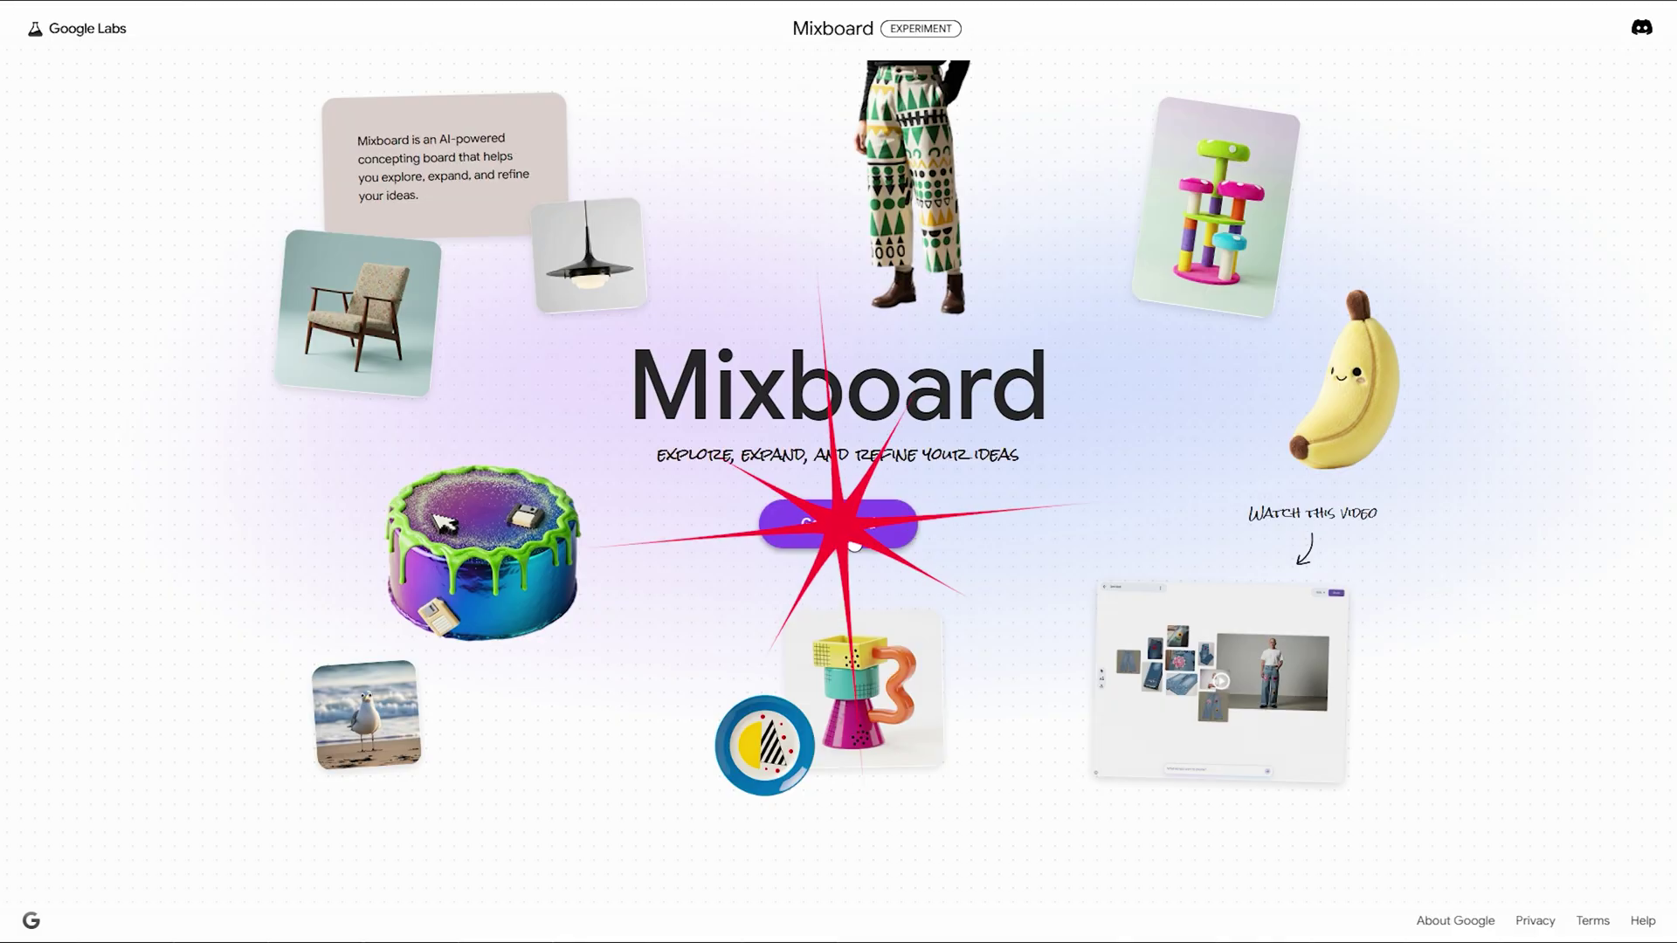
# - Start Mixboard and try the party-planning, Memphis tableware and googly-eyed birds example requests
pyautogui.click(849, 529)
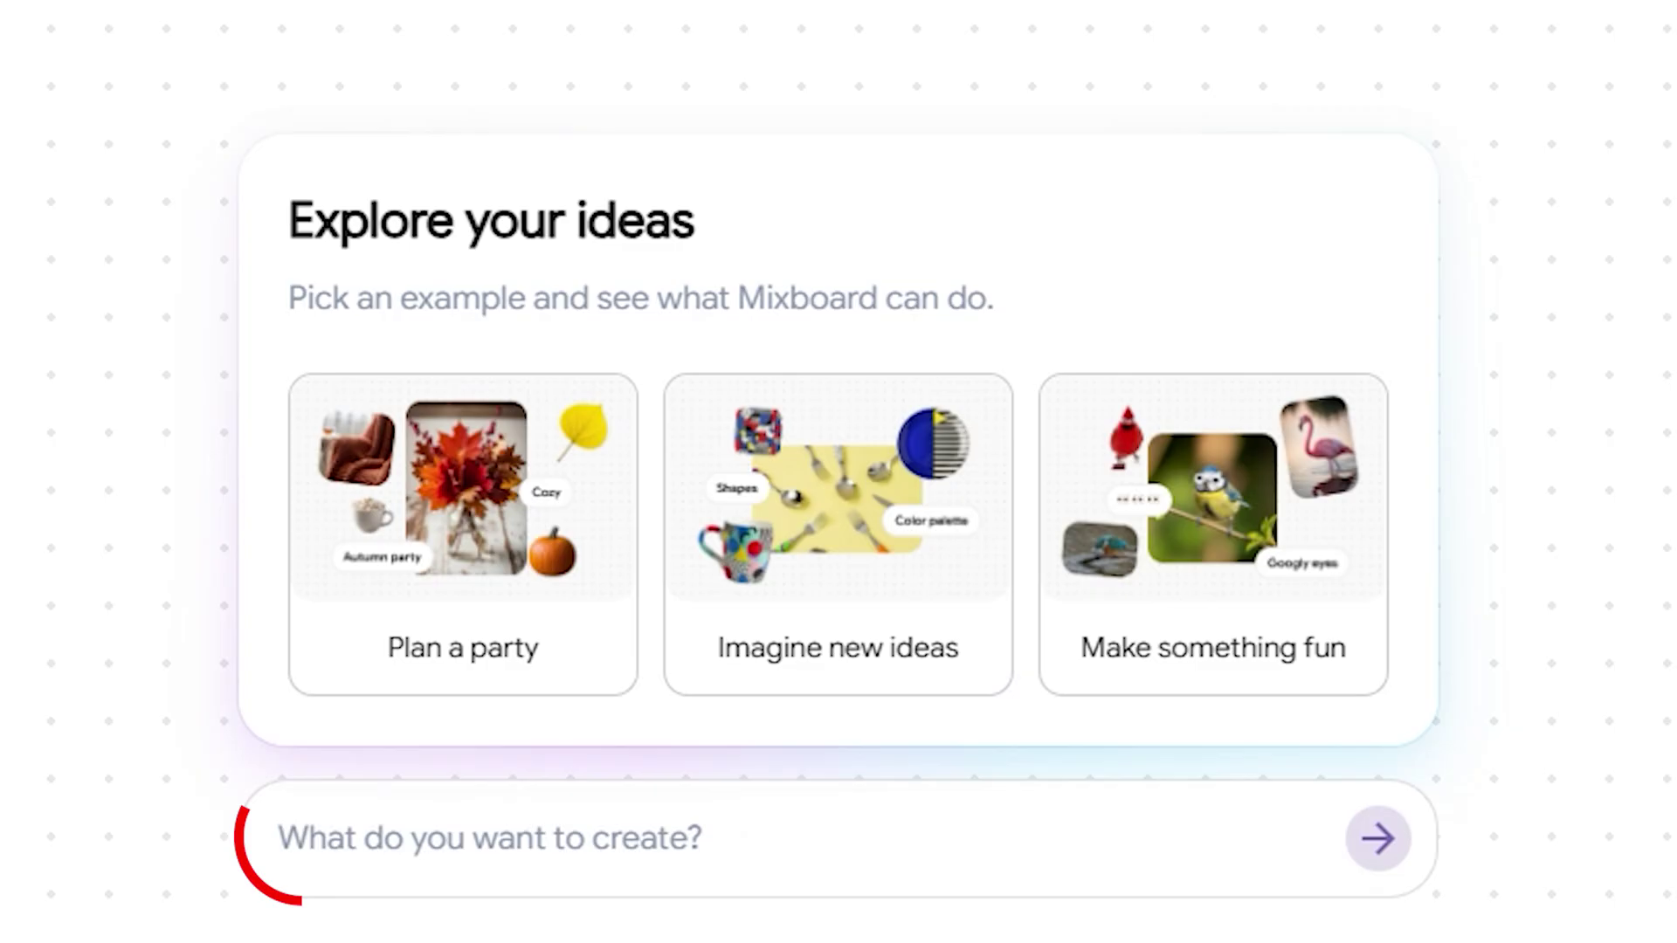
pyautogui.click(505, 548)
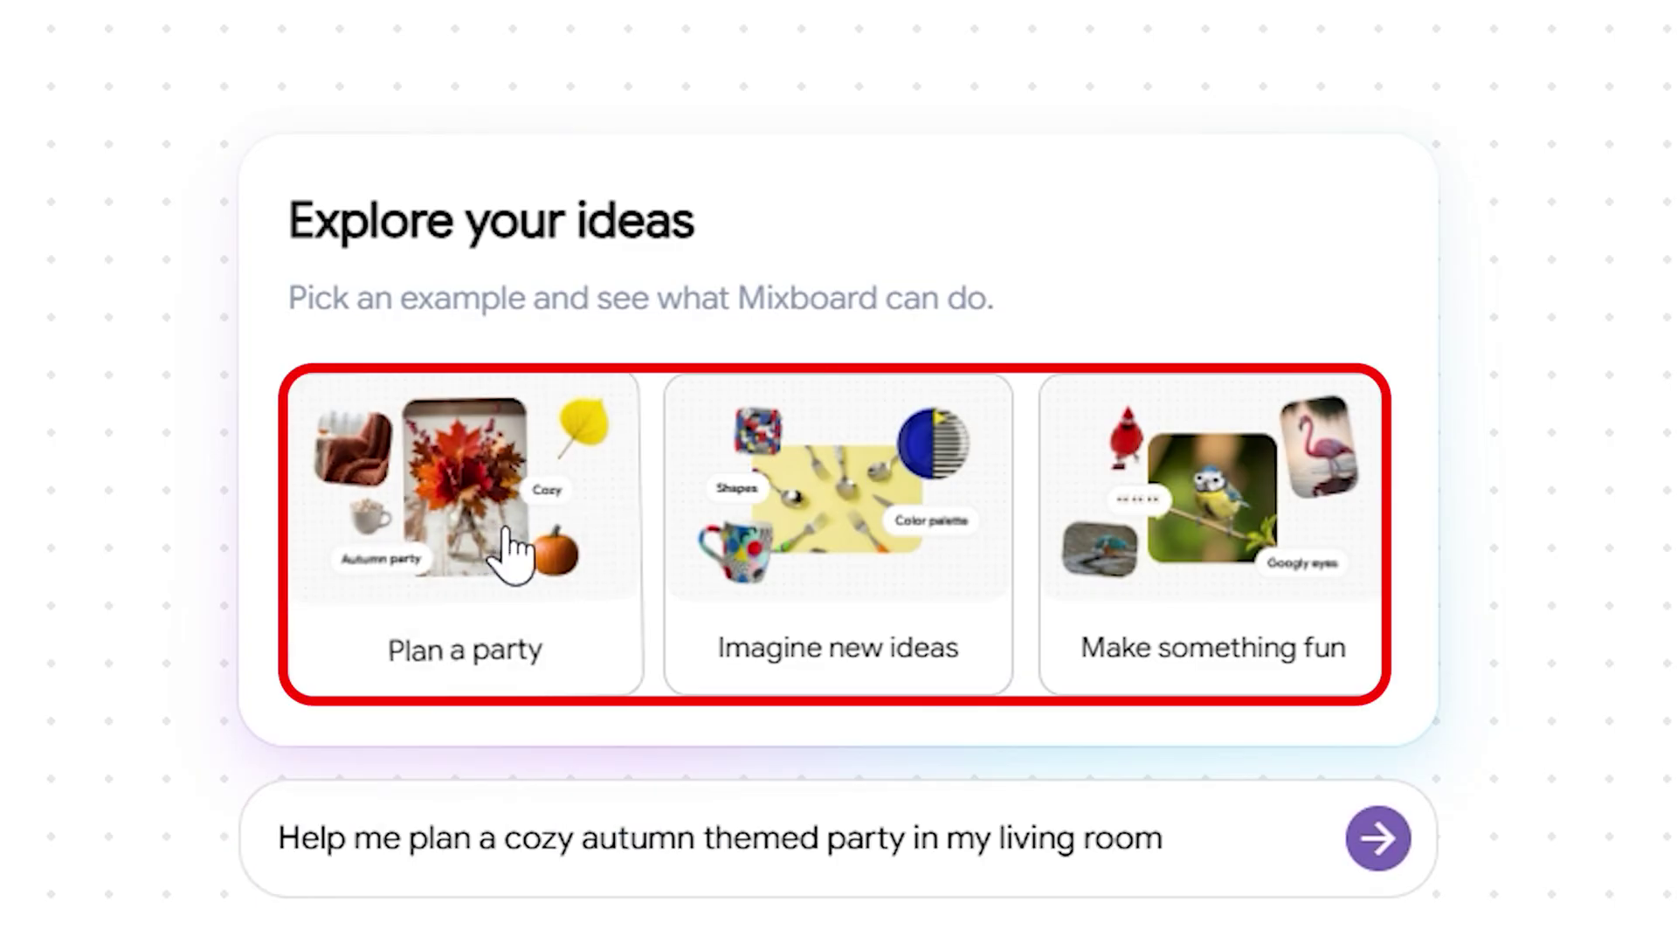
pyautogui.click(900, 546)
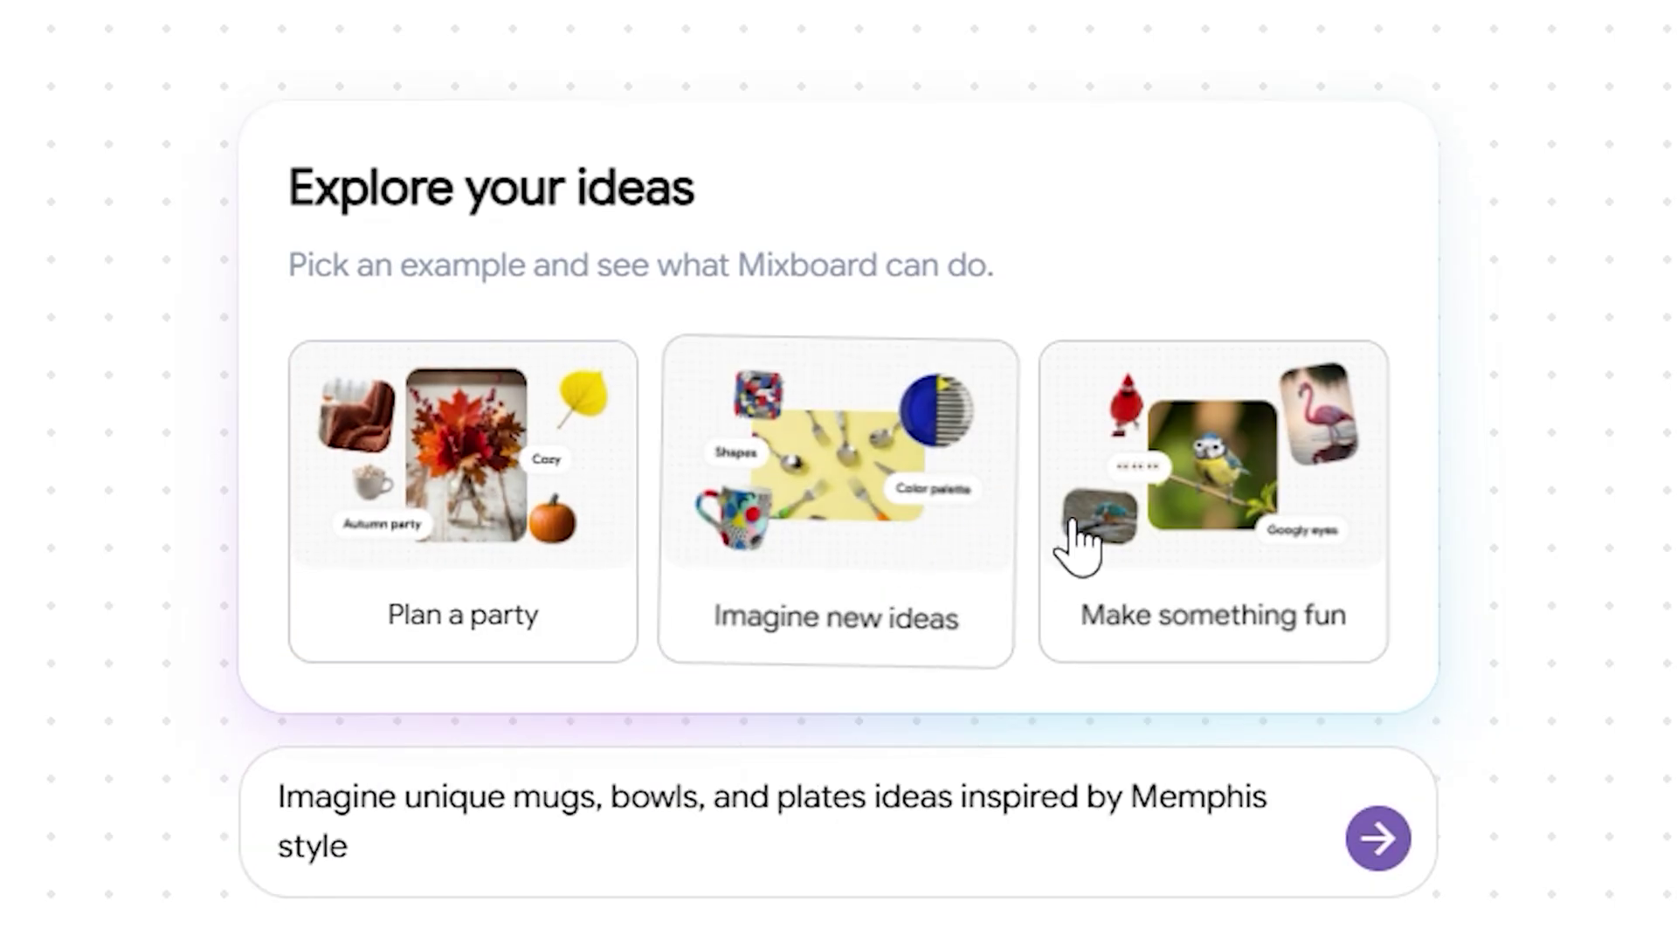
pyautogui.click(1251, 540)
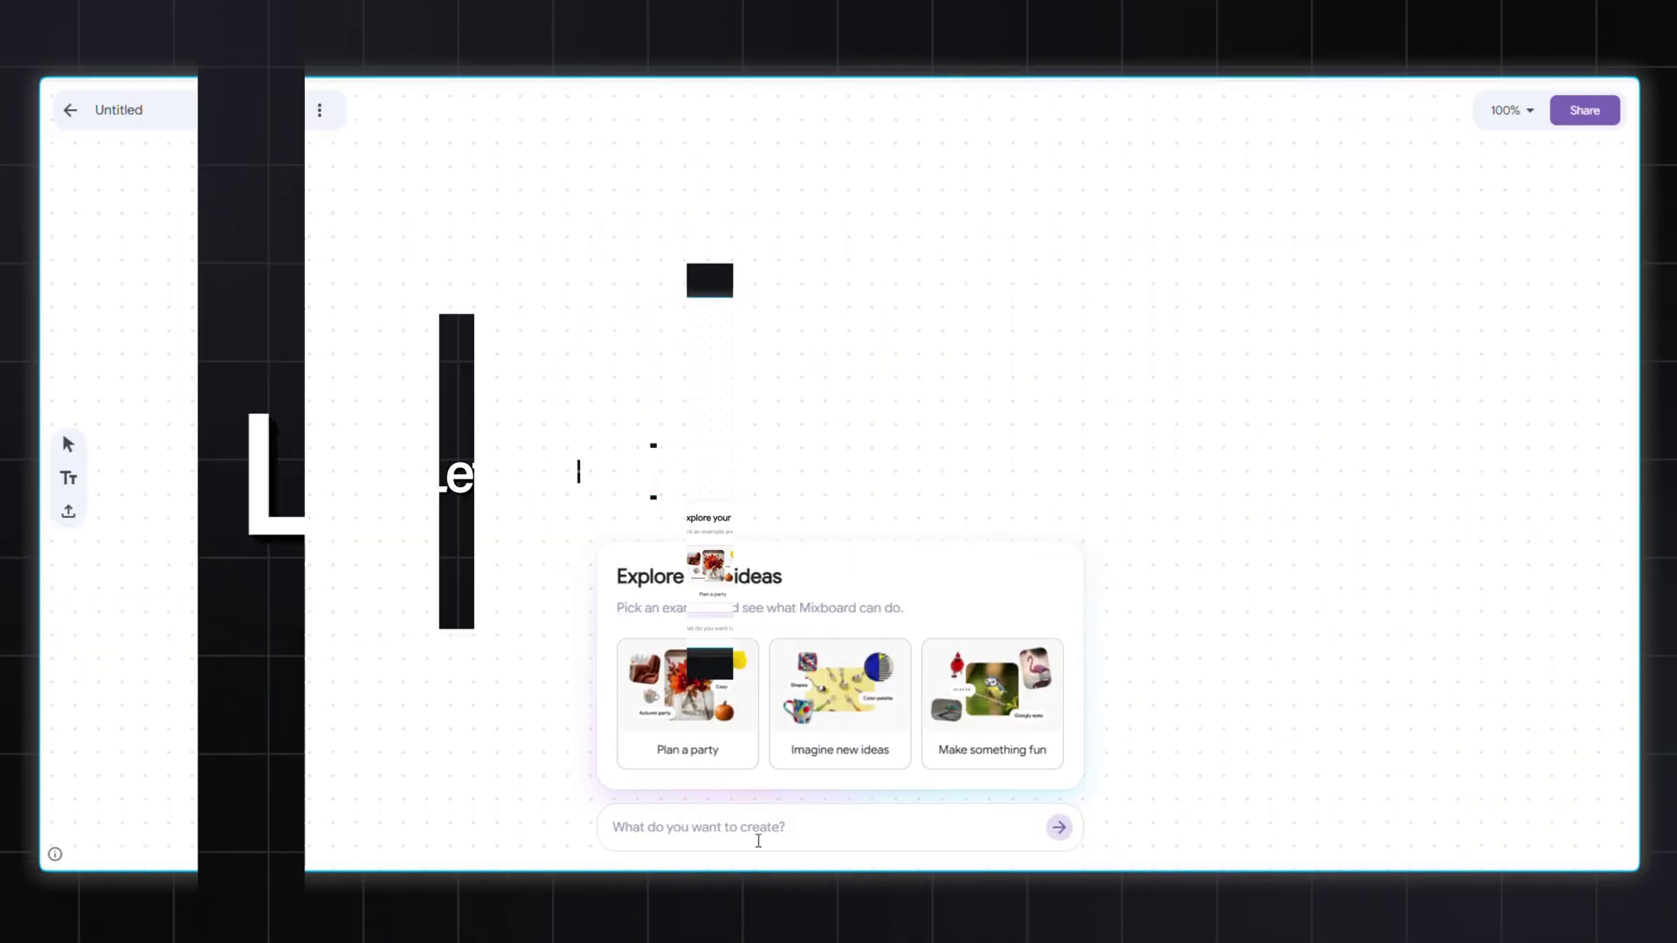
# - Request 'Create some cartoon animals on plain backgrounds.' to fill the board
pyautogui.write('Create some cartoon animals on plain backgrounds.')
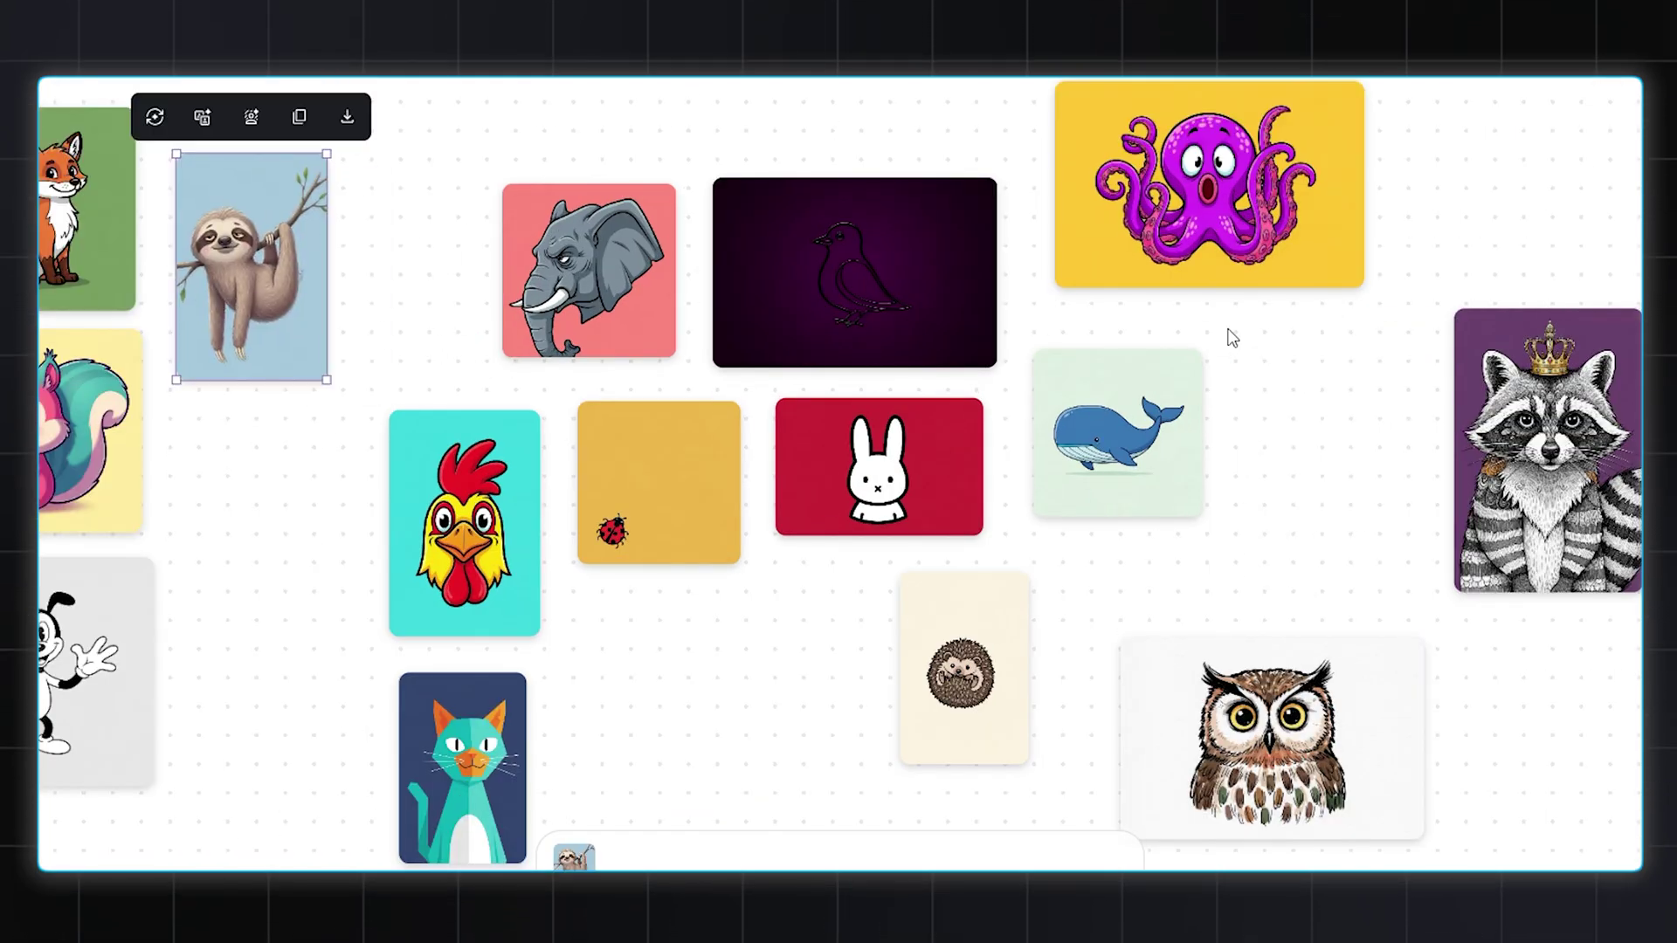
# - Drag the owl card left over the rooster, then select the cat and owl cards
pyautogui.click(1302, 742)
pyautogui.moveTo(1302, 742); pyautogui.dragTo(334, 519)
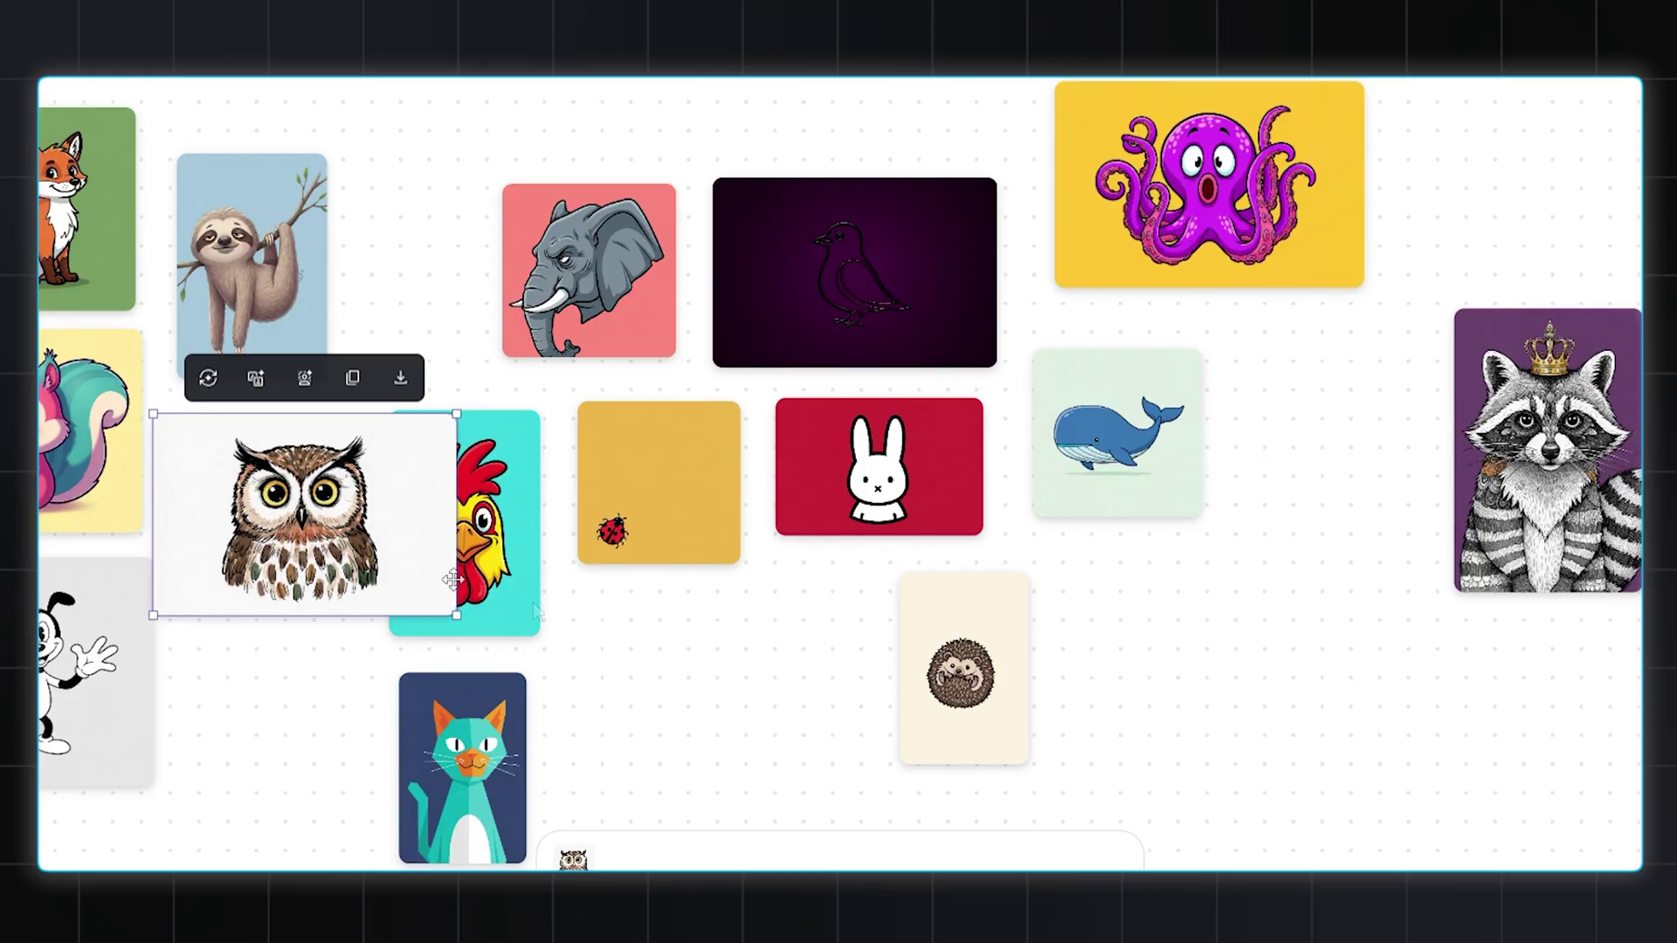
pyautogui.click(510, 744)
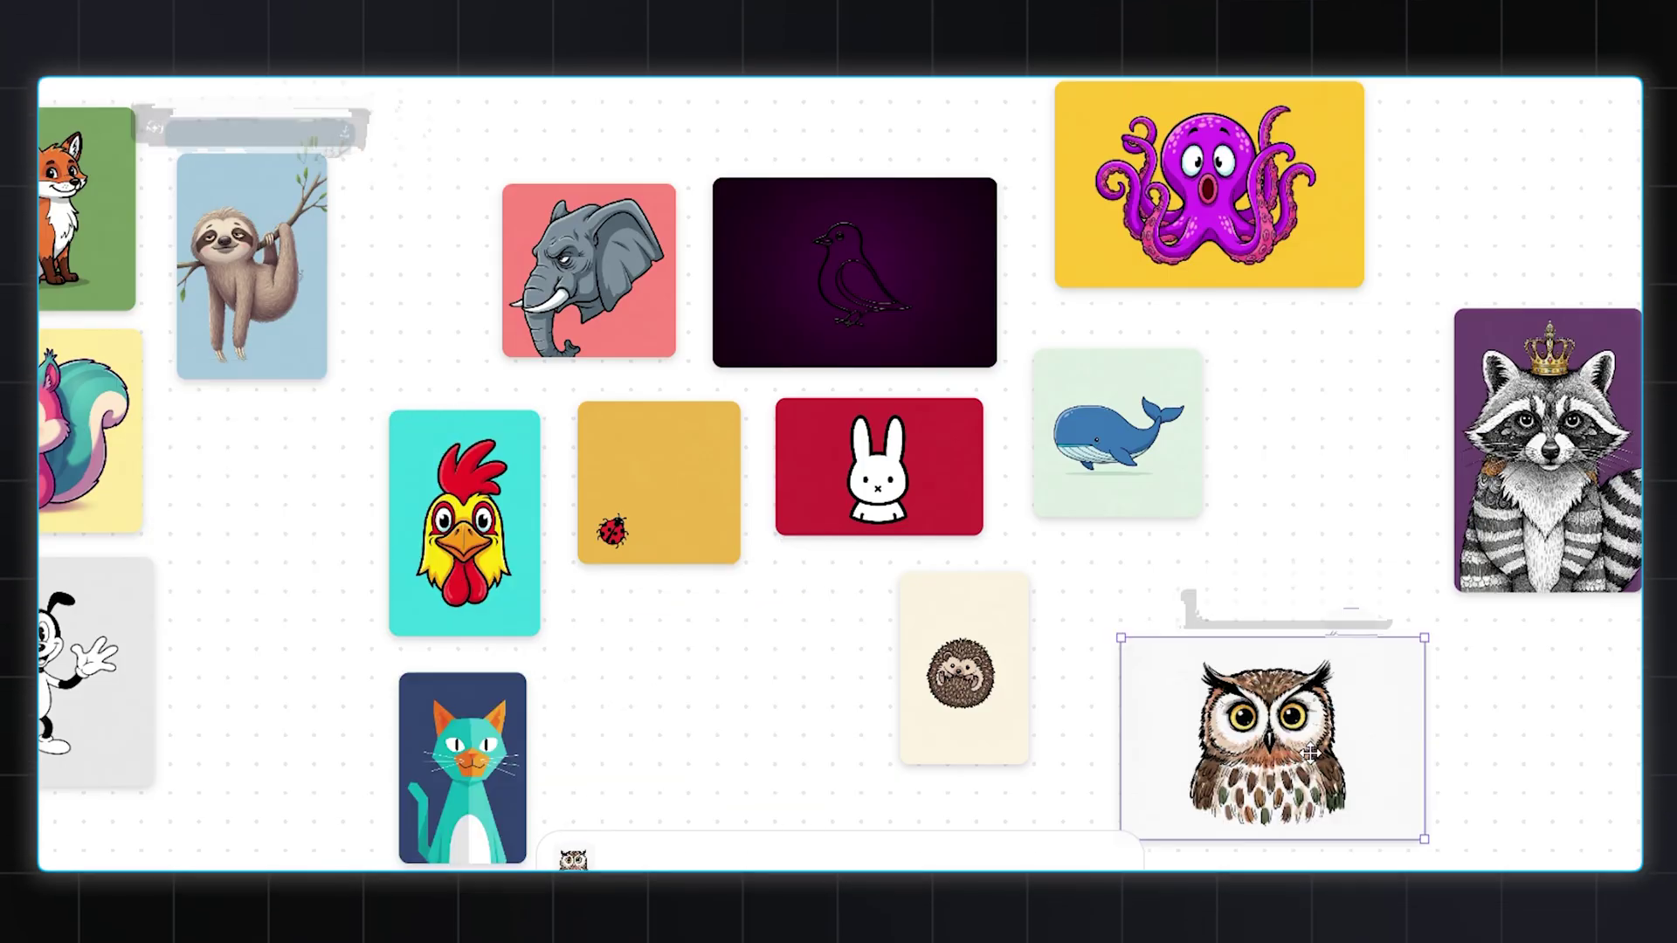
pyautogui.click(1308, 773)
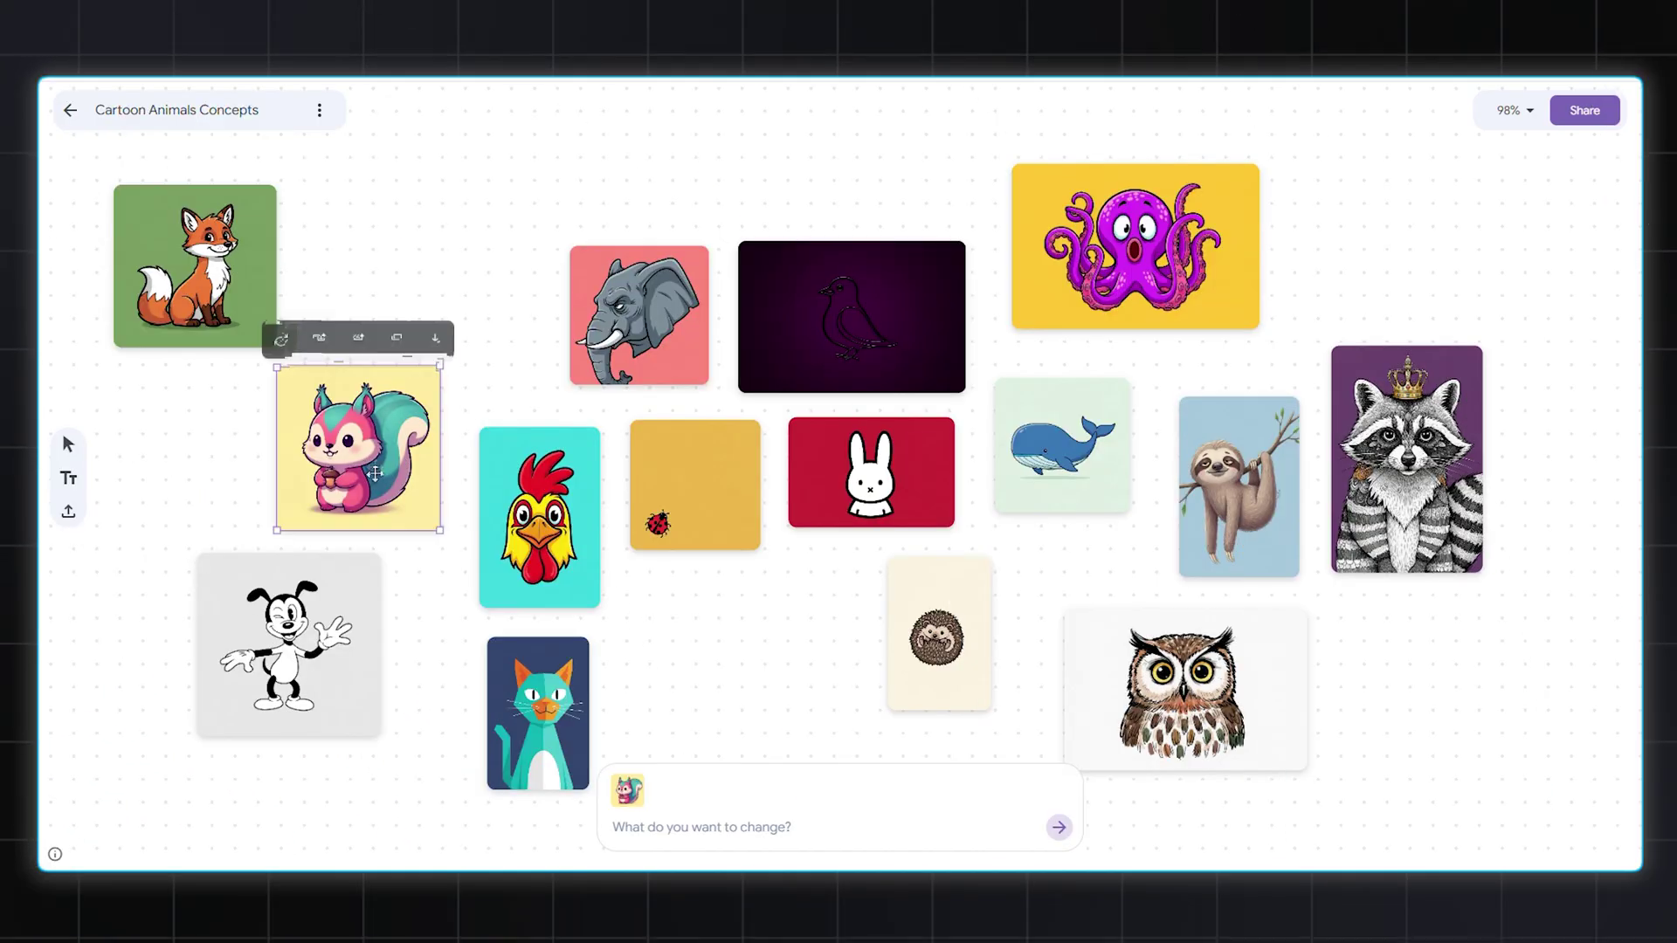
# - Group the squirrel, cartoon dog, sloth and owl cards together on the left
pyautogui.moveTo(359, 442); pyautogui.dragTo(190, 442)
pyautogui.click(292, 644)
pyautogui.moveTo(292, 644); pyautogui.dragTo(199, 636)
pyautogui.click(852, 316)
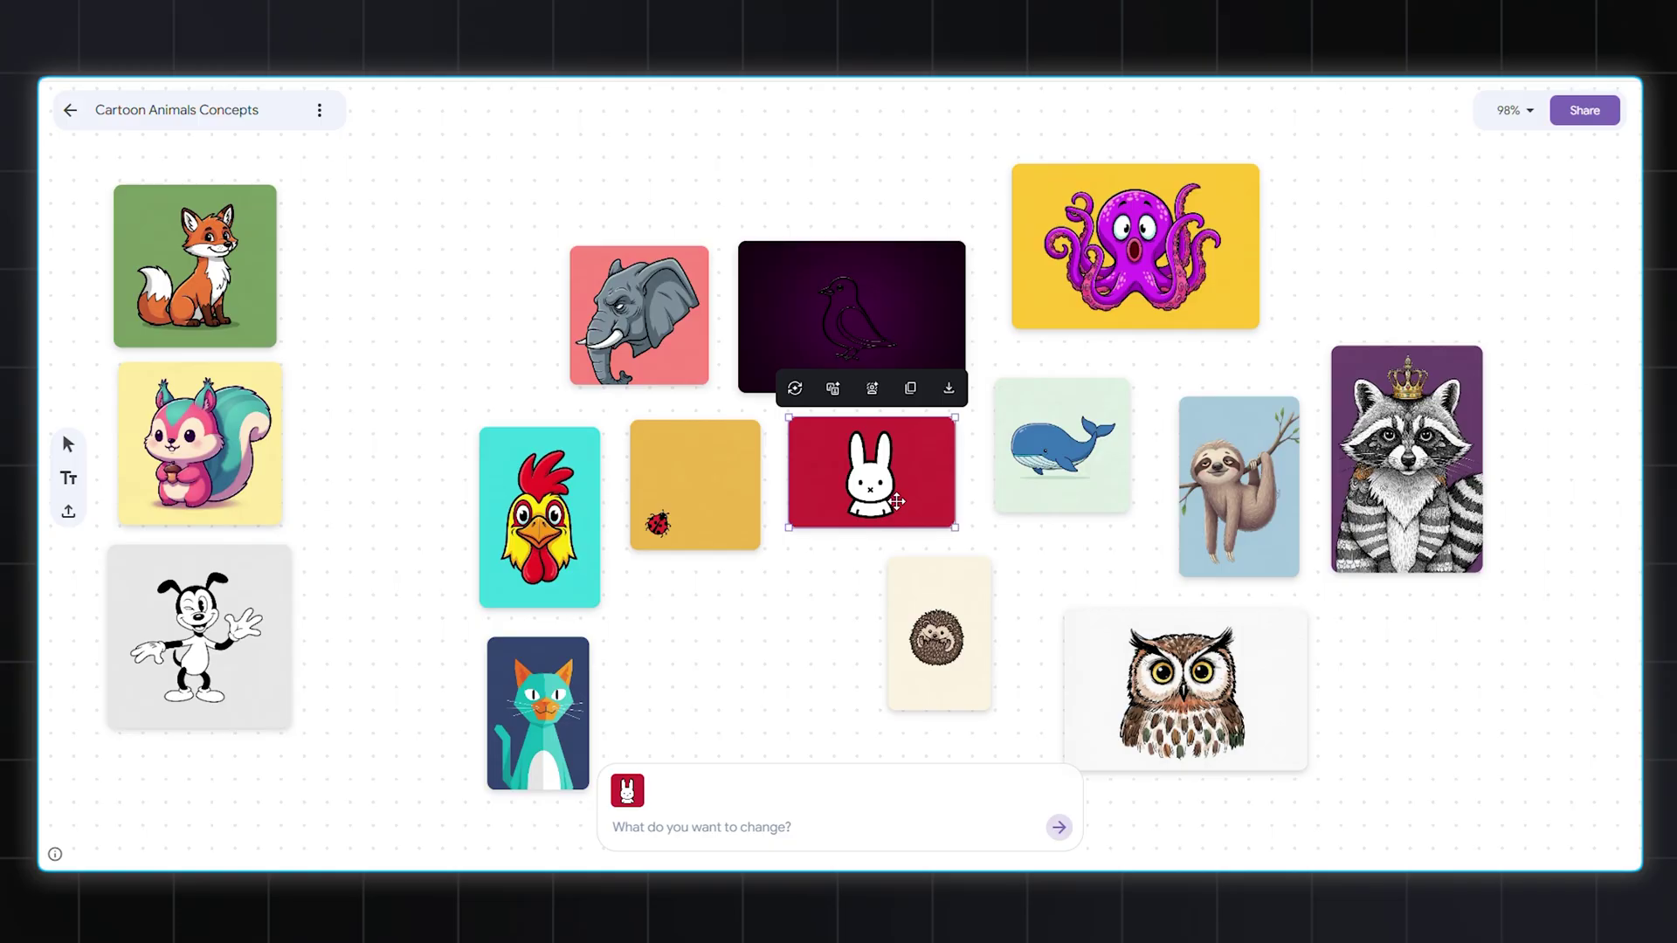
pyautogui.click(638, 314)
pyautogui.moveTo(1239, 487); pyautogui.dragTo(369, 312)
pyautogui.click(1185, 690)
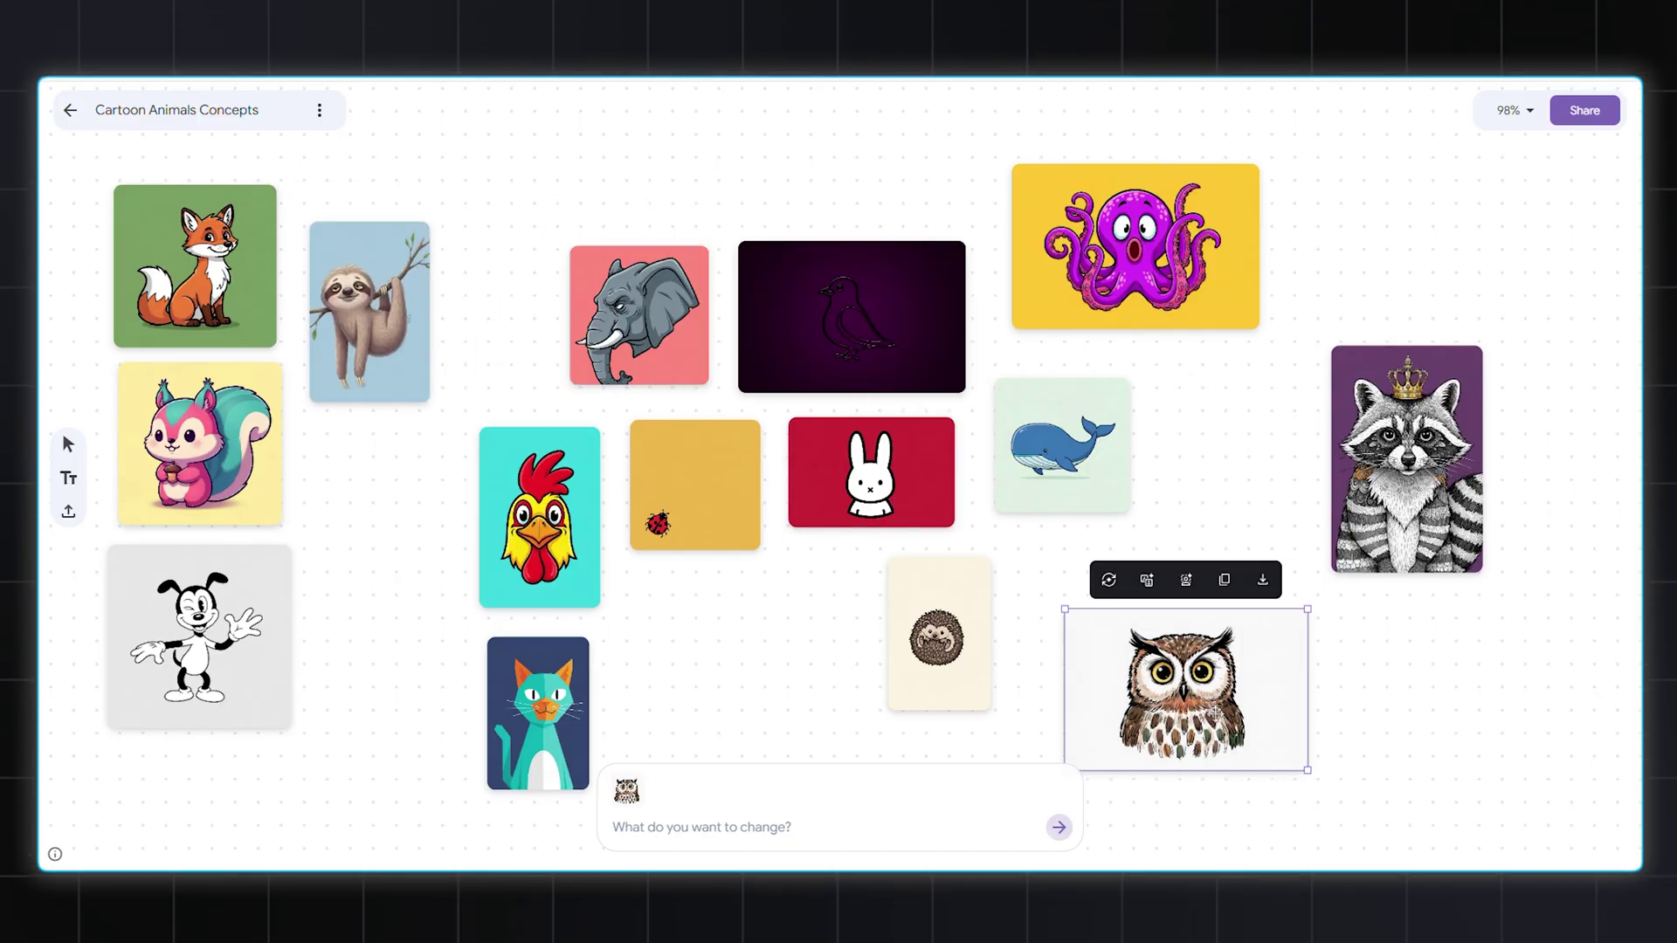
pyautogui.moveTo(1186, 690); pyautogui.dragTo(409, 509)
# - Delete the nine right-hand animal cards and the elephant card
pyautogui.moveTo(739, 349); pyautogui.dragTo(723, 234)
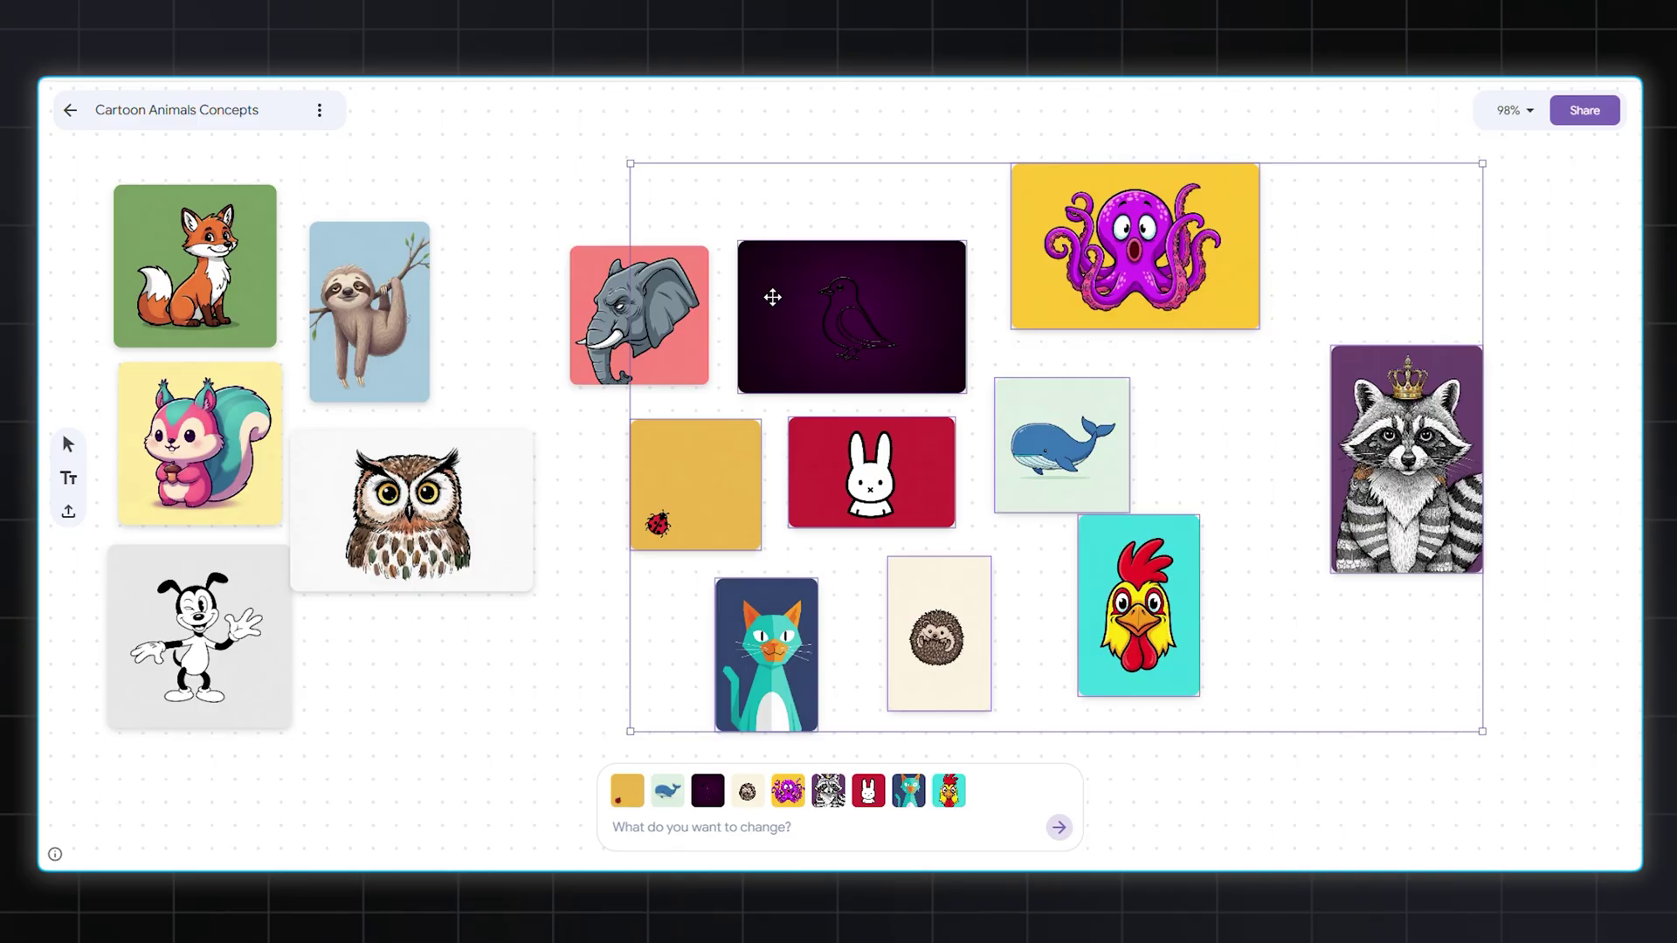
pyautogui.press('Delete')
pyautogui.click(655, 362)
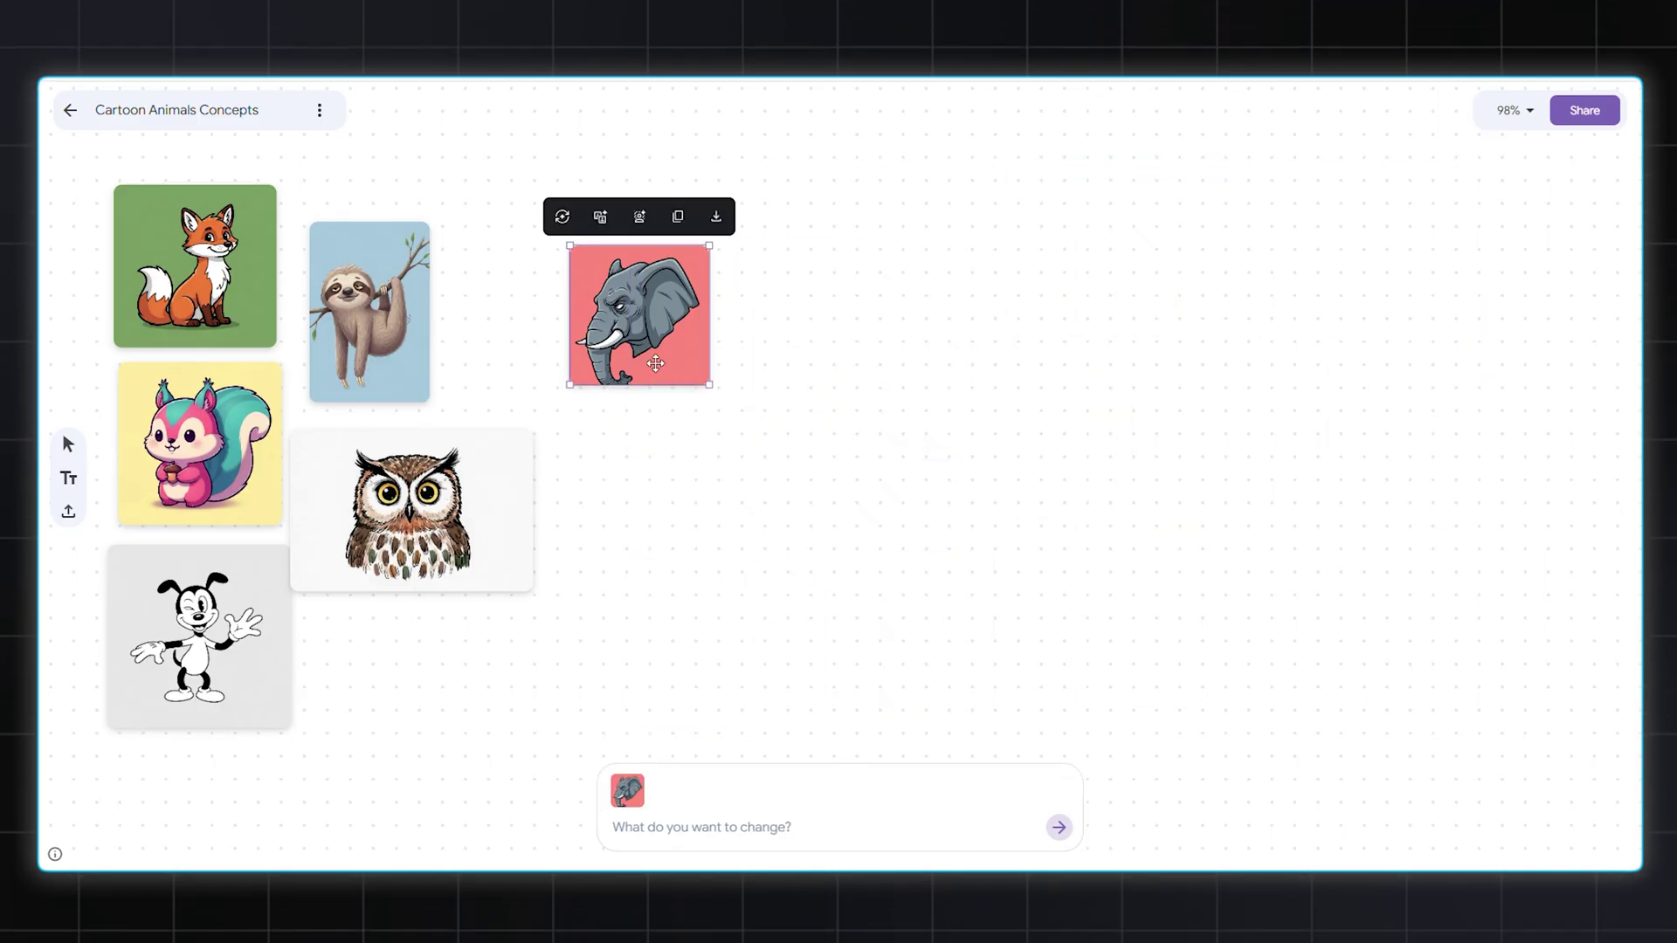
pyautogui.press('Delete')
# - Generate more same-style animals, delete the old sloth, owl and dog, and prompt for a koala and owl
pyautogui.write('Show me more animals in this same style.')
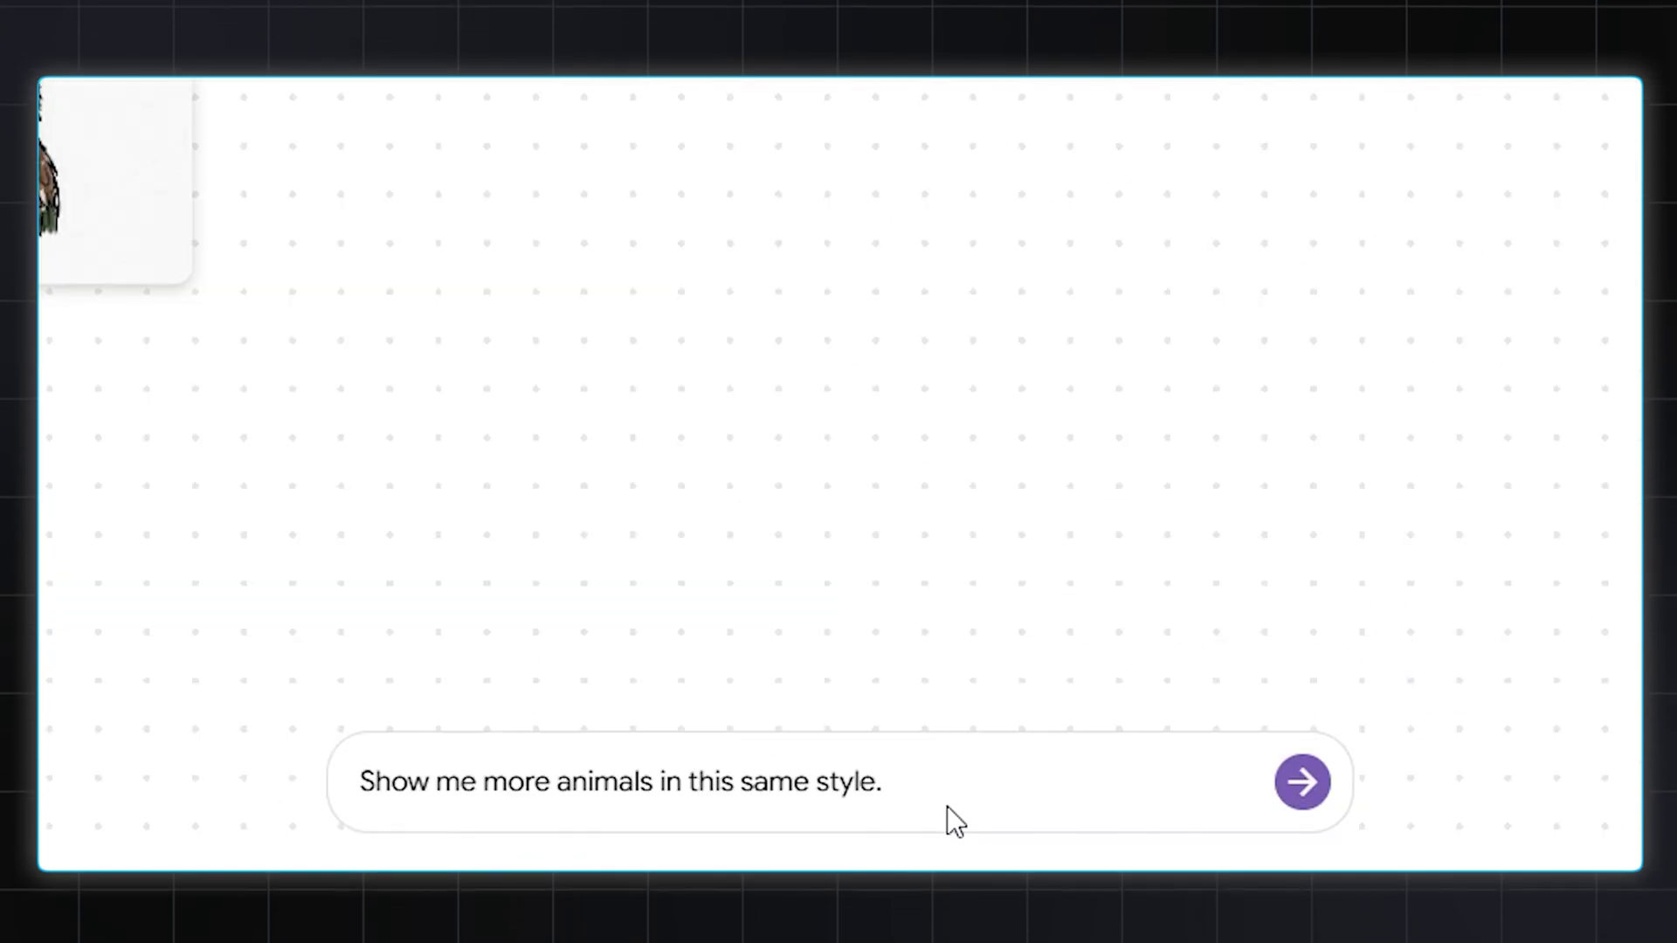
pyautogui.click(1302, 782)
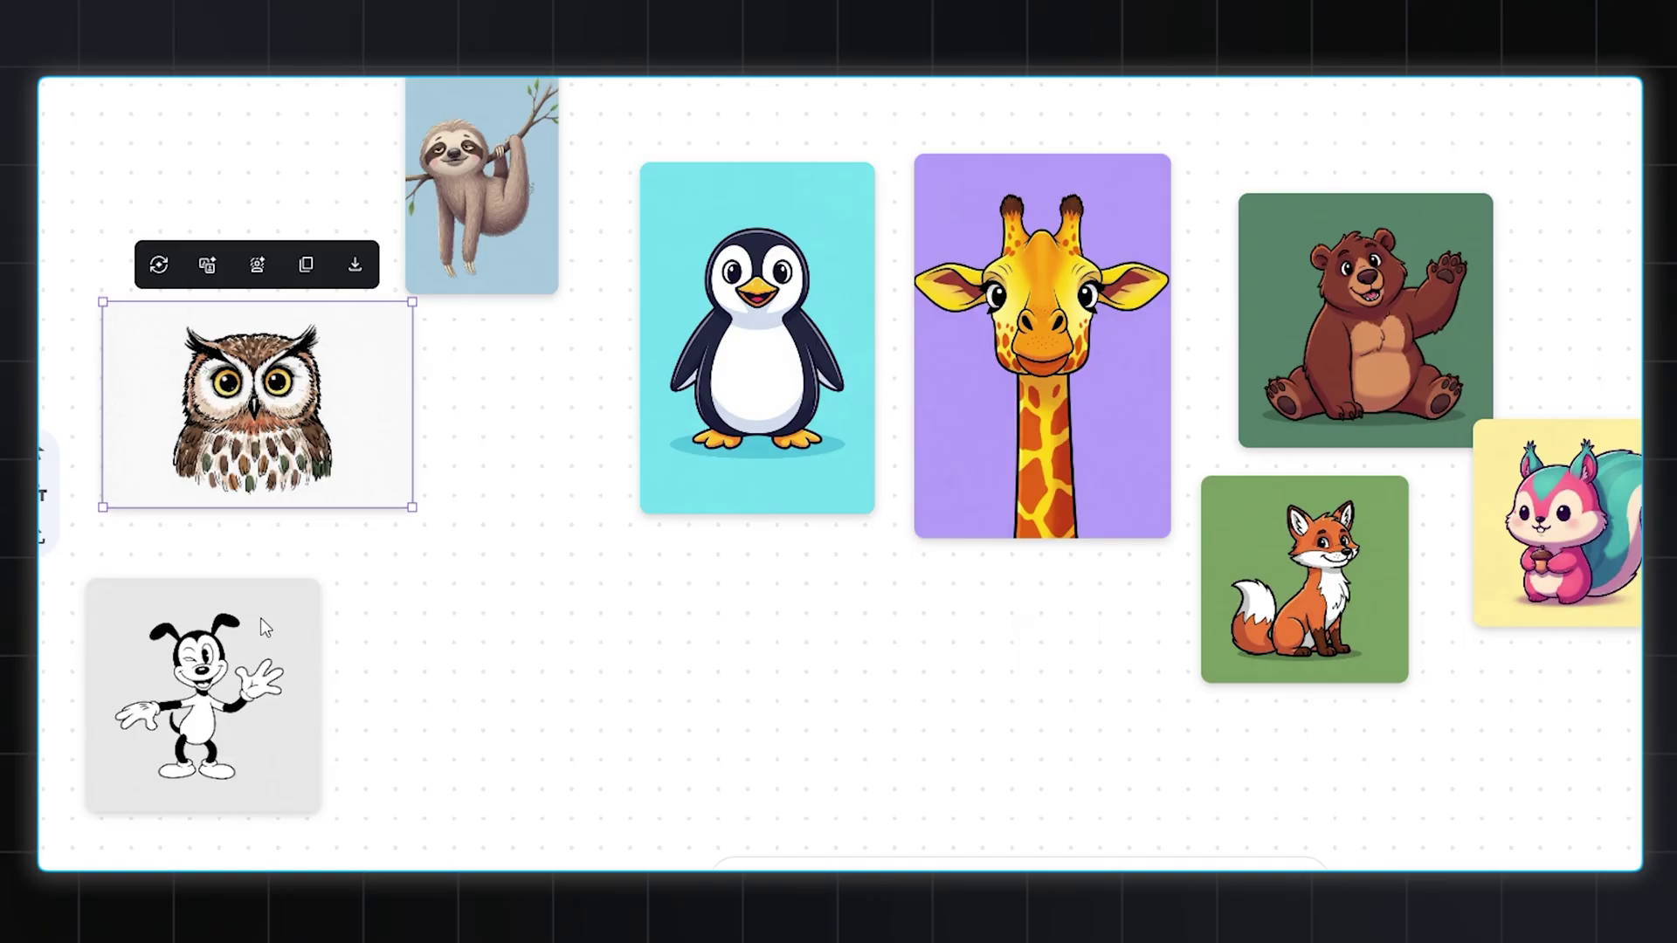
pyautogui.moveTo(449, 658); pyautogui.dragTo(189, 315)
pyautogui.press('Delete')
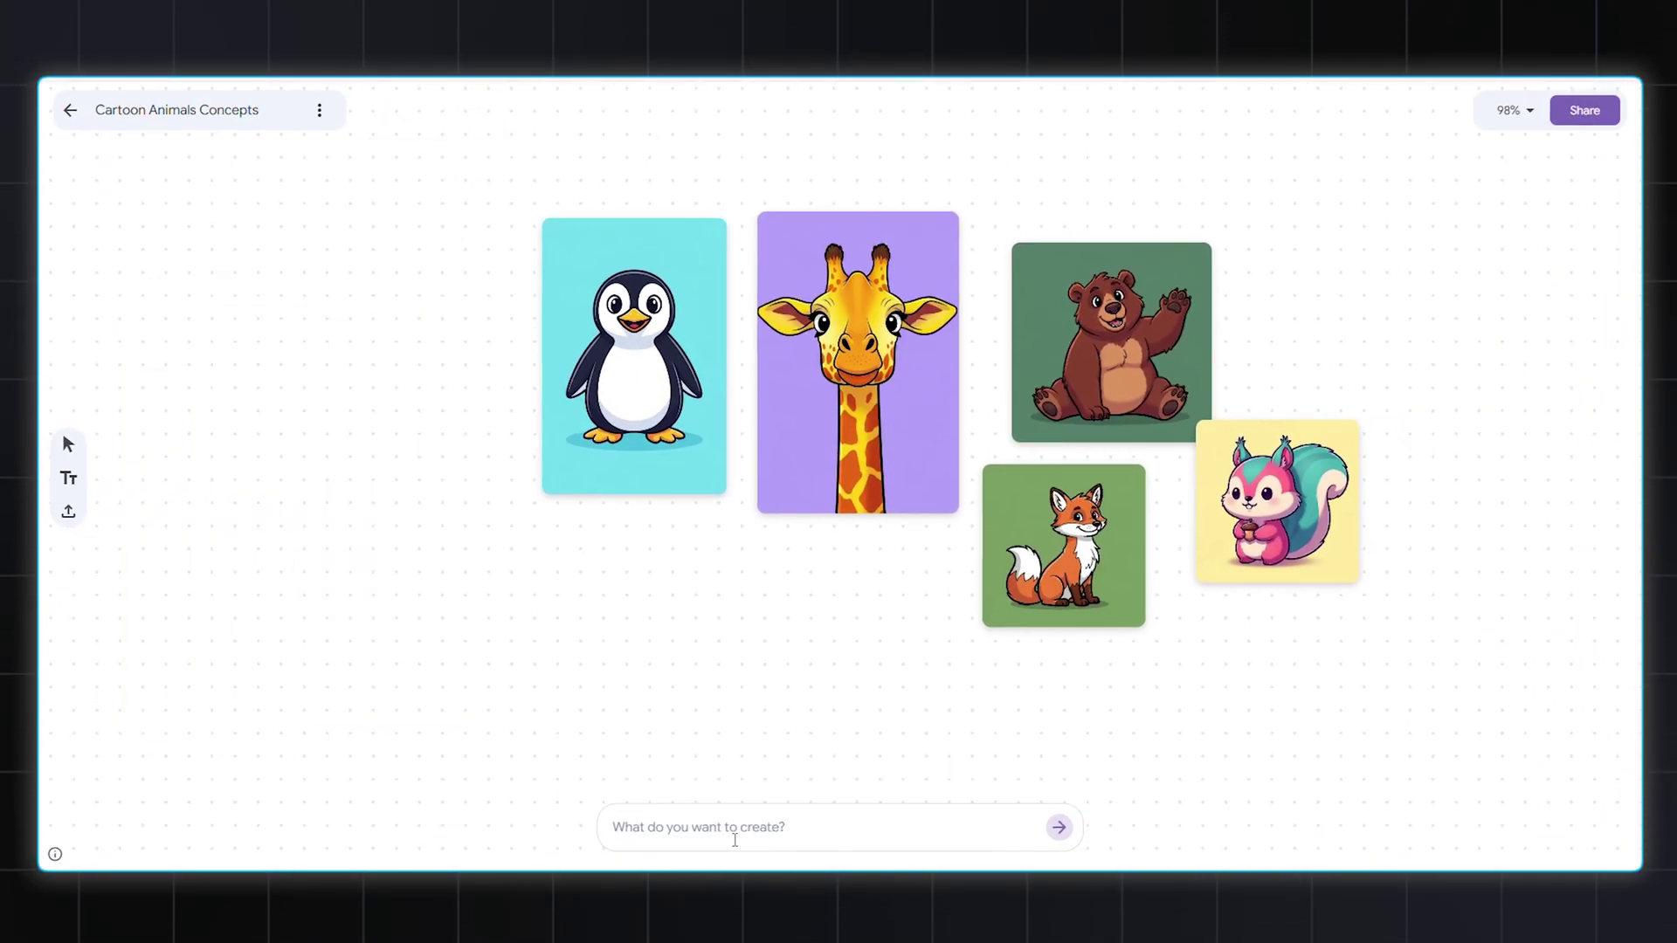
pyautogui.write('la, owl,')
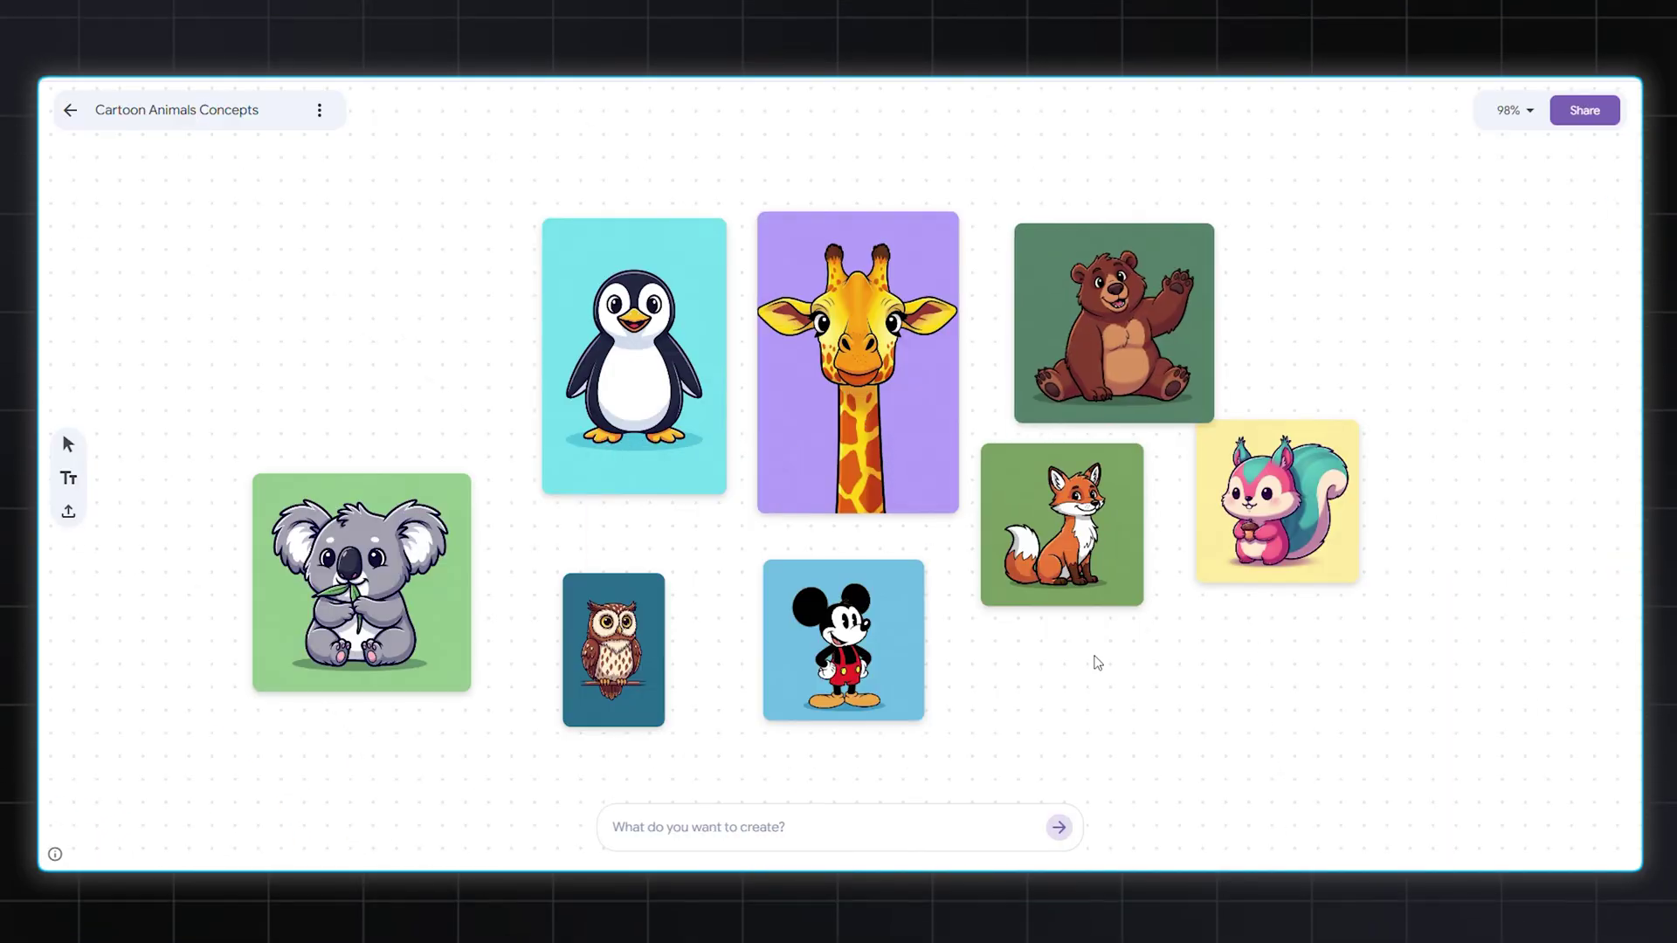
# - Select the giraffe, bear, fox and mouse cards and submit the group-photo request
pyautogui.moveTo(1092, 657); pyautogui.dragTo(947, 335)
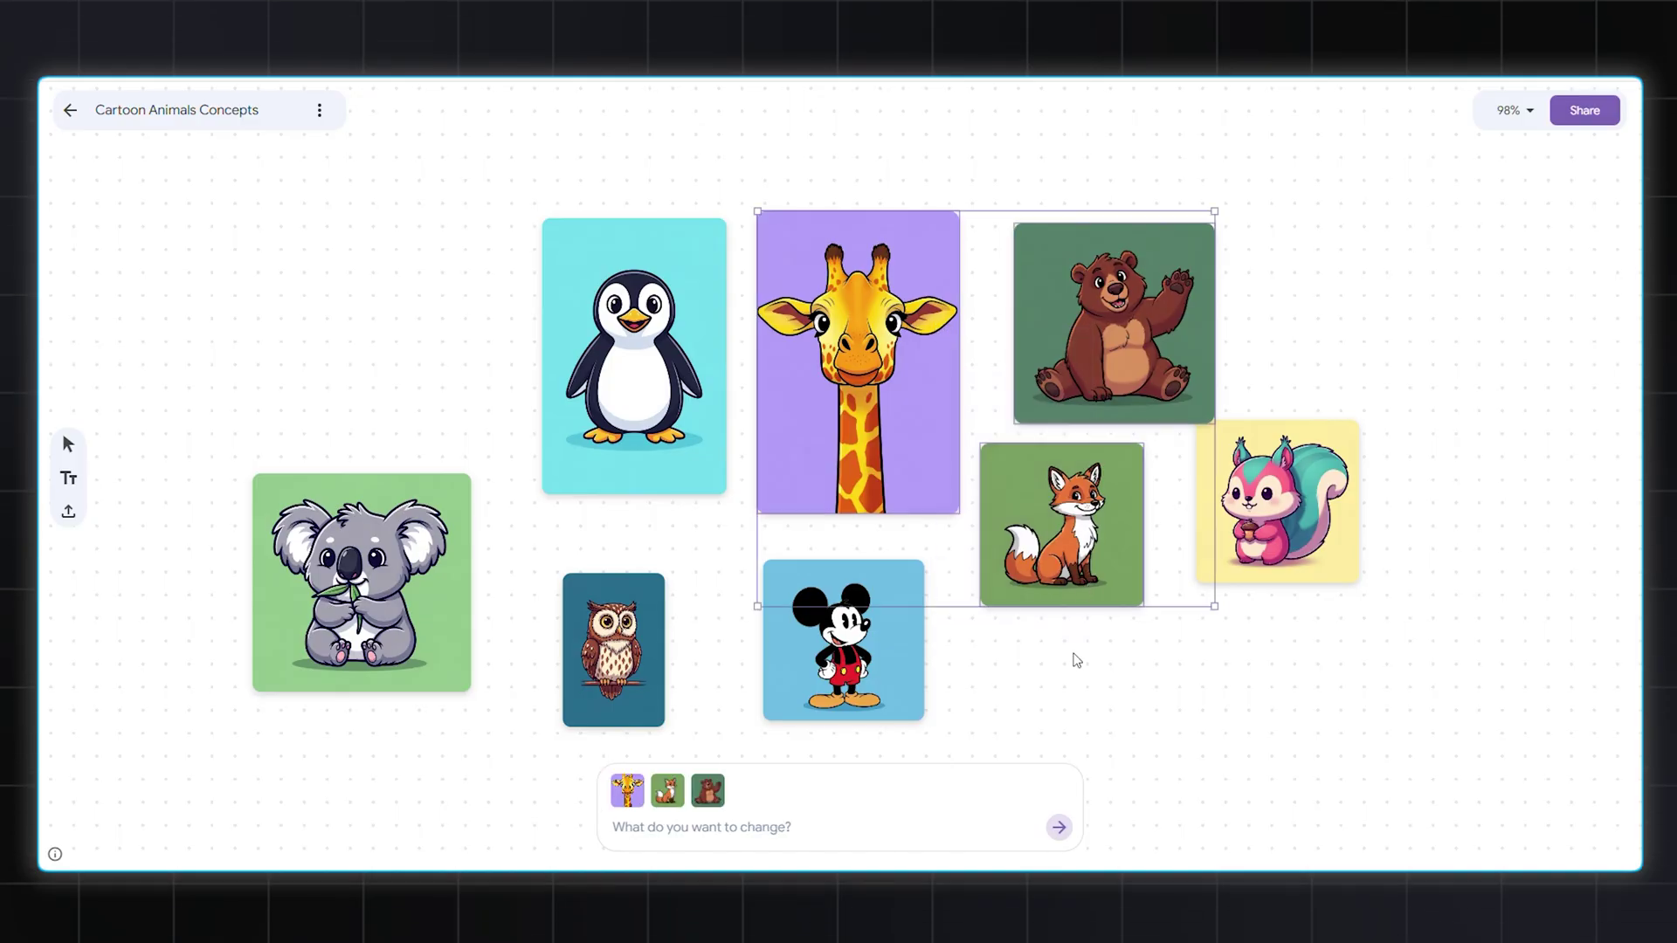
pyautogui.click(860, 673)
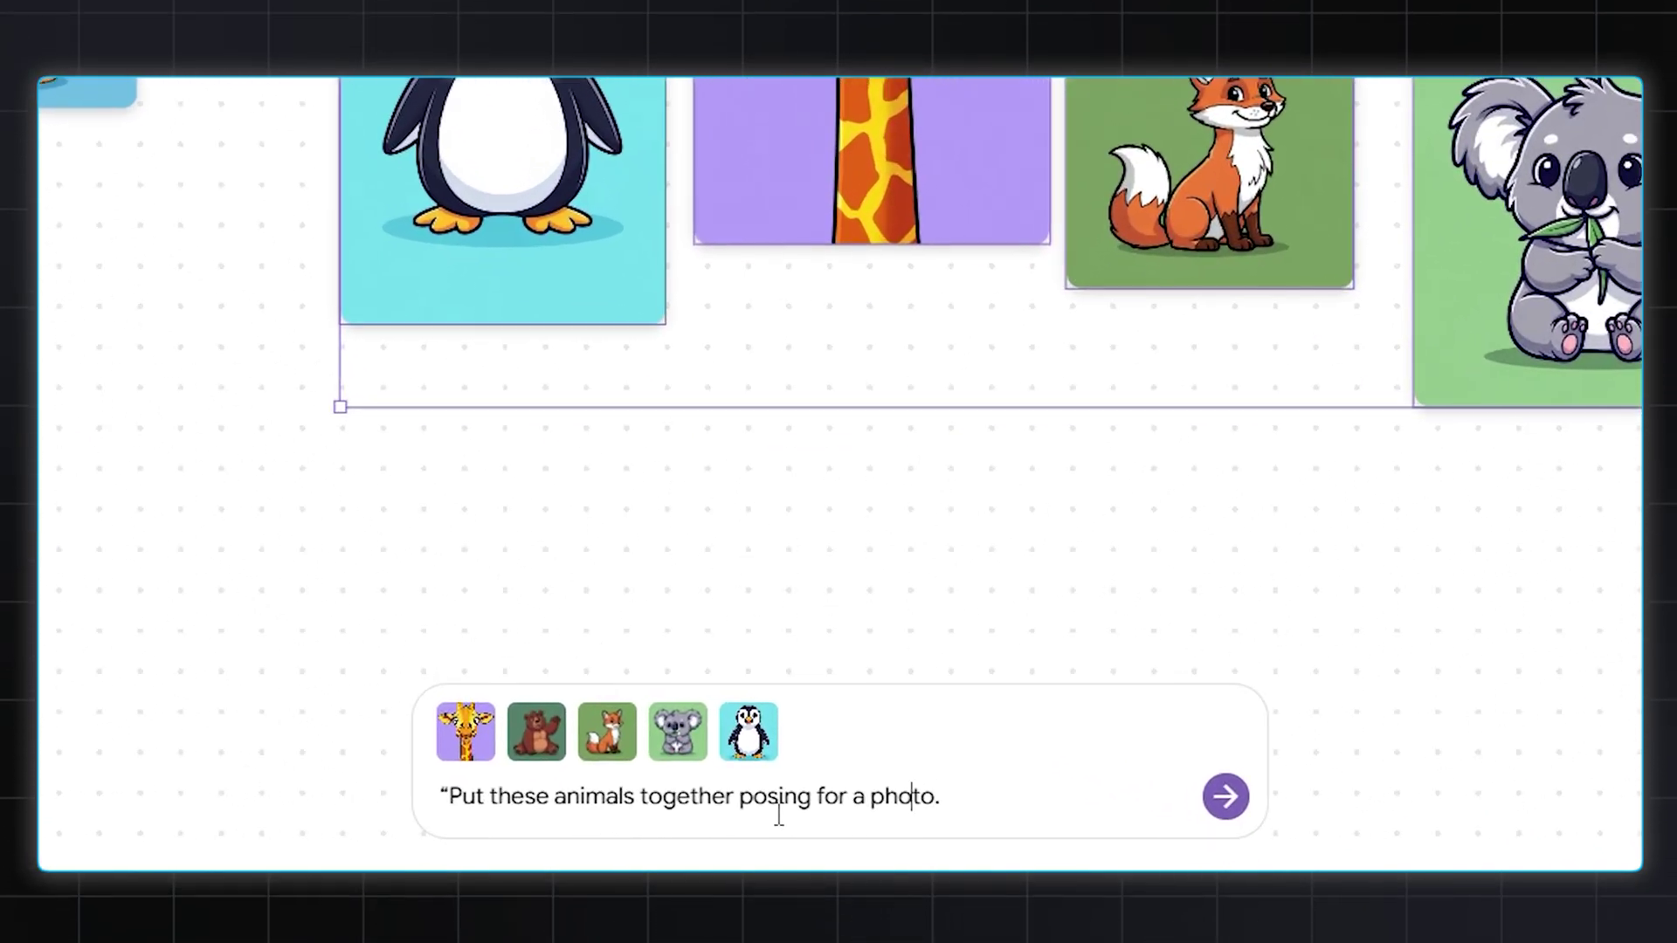
pyautogui.press('Return')
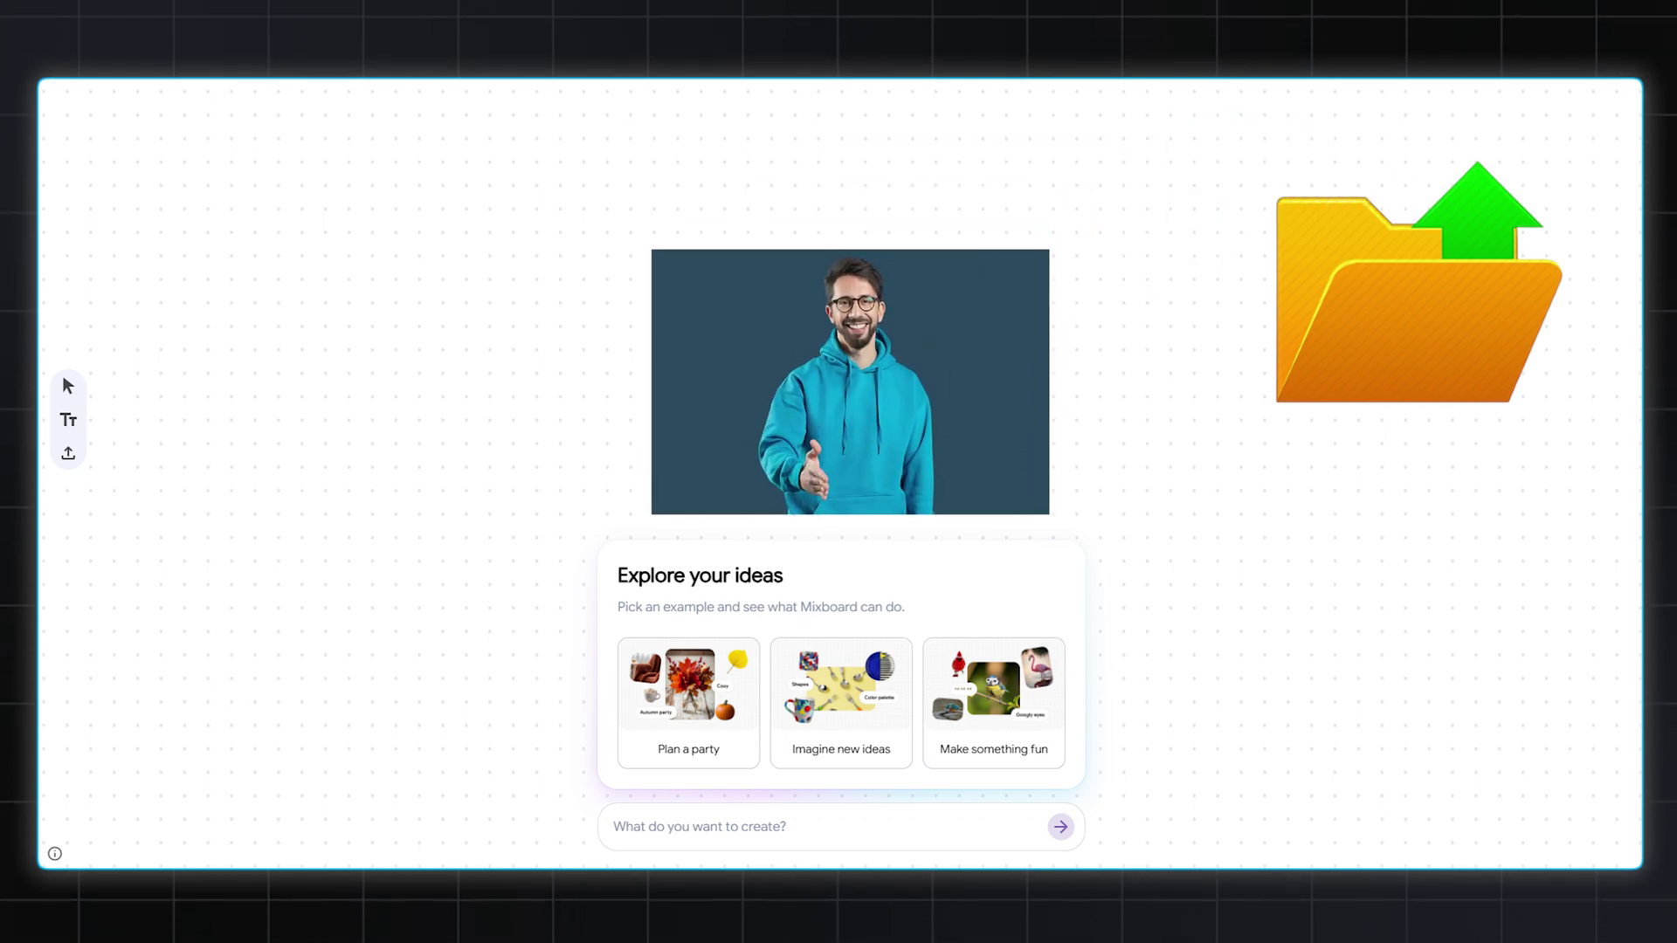
# - Send 'Put this man in some everyday life scenes.' for the hoodie photo
pyautogui.write('Put this man in some everyday life scenes.')
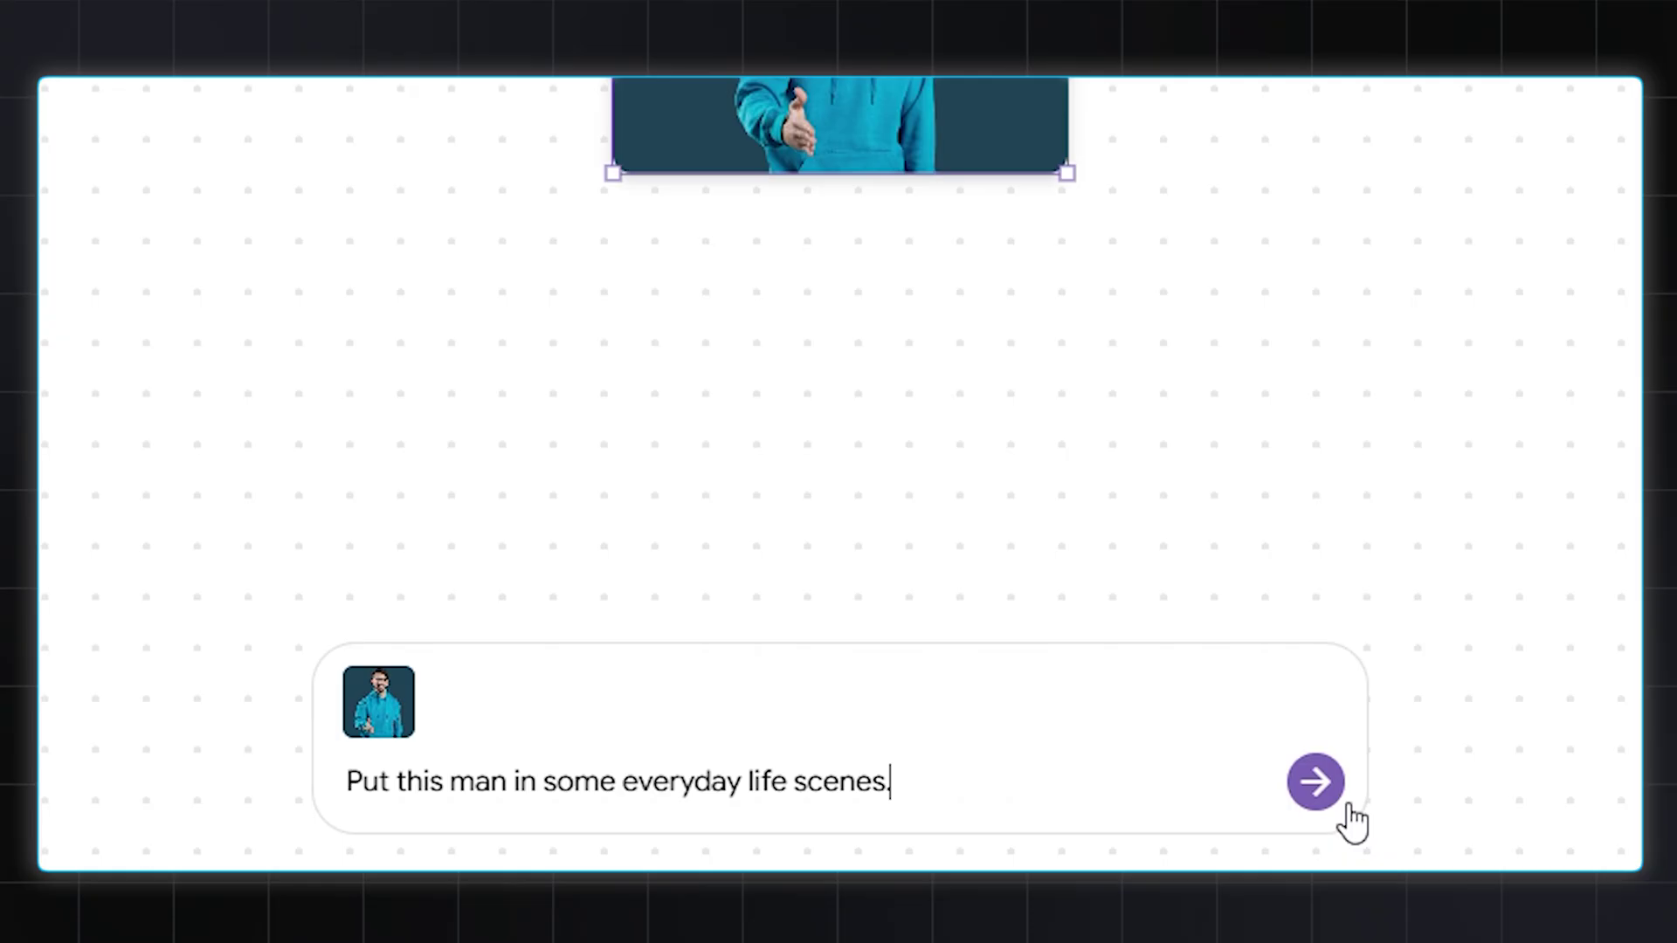
pyautogui.click(1316, 782)
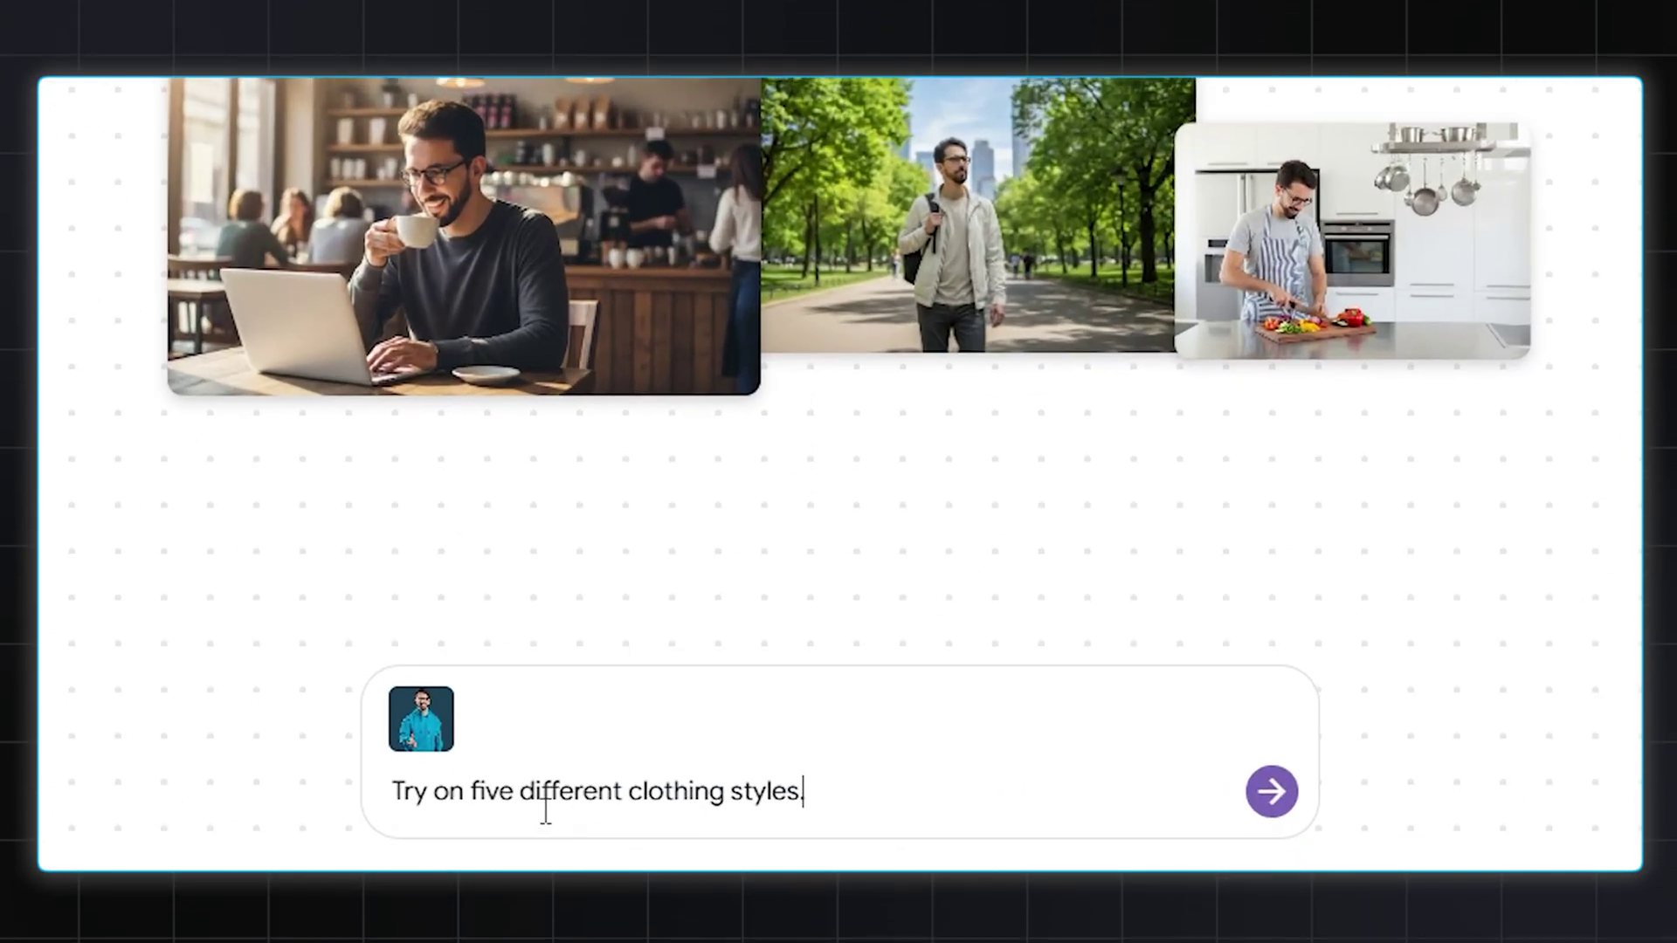
# - Adjust 'five' in the clothing-styles request, then spread the café, park and kitchen scenes apart
pyautogui.doubleClick(495, 791)
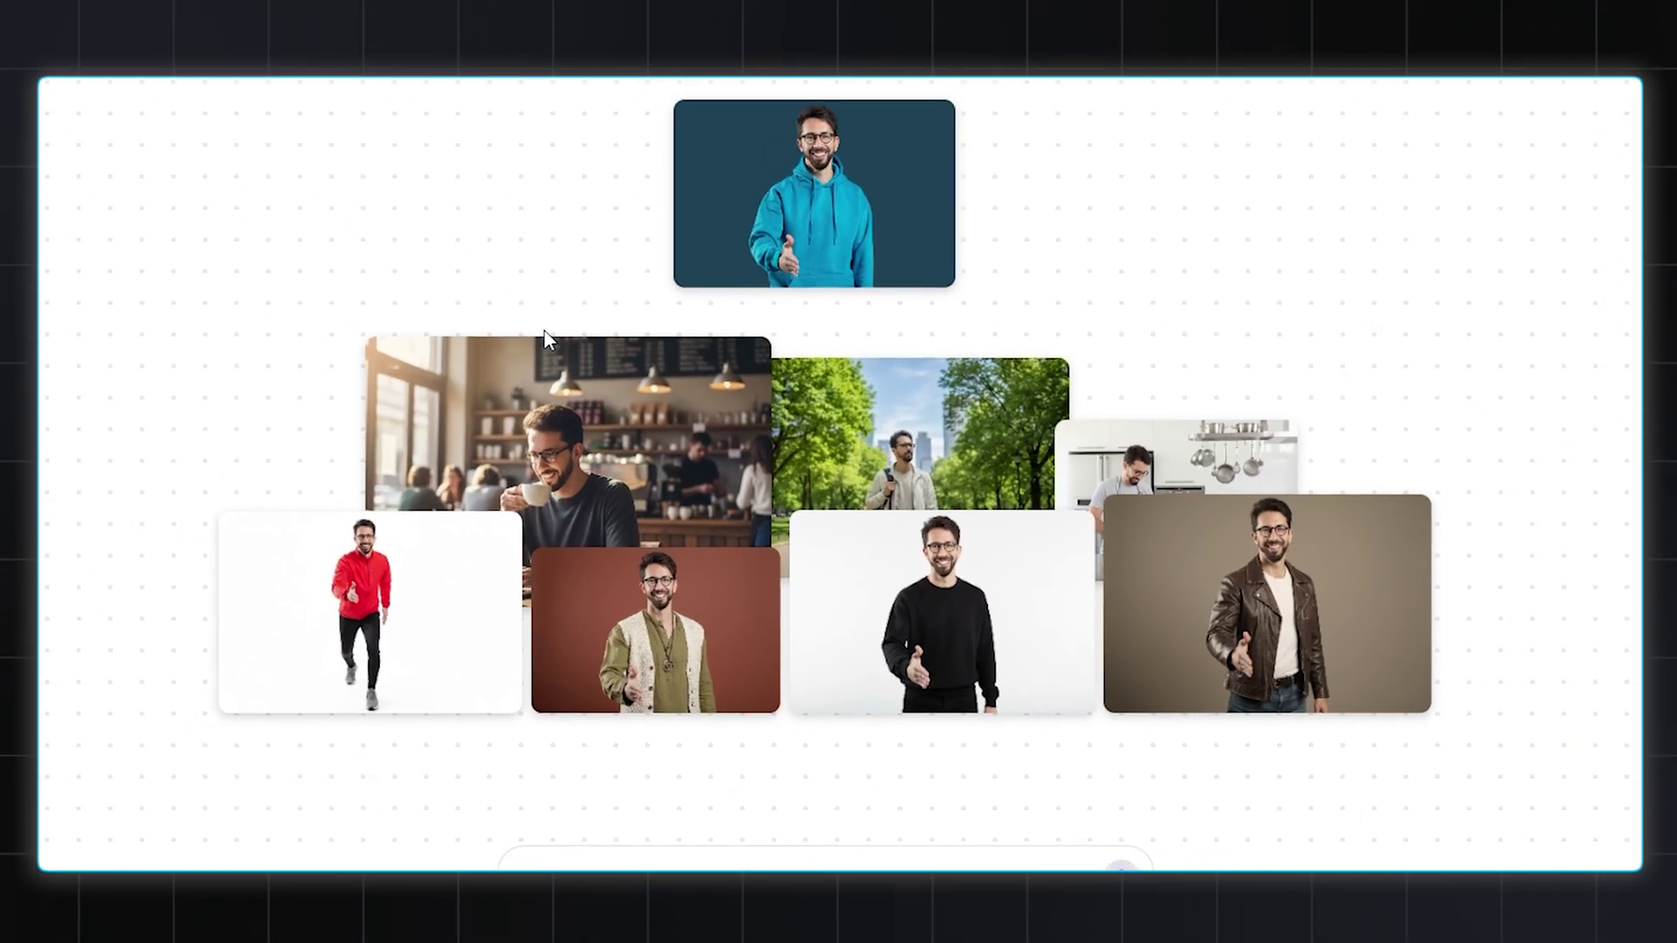
pyautogui.click(758, 475)
pyautogui.moveTo(758, 475); pyautogui.dragTo(447, 252)
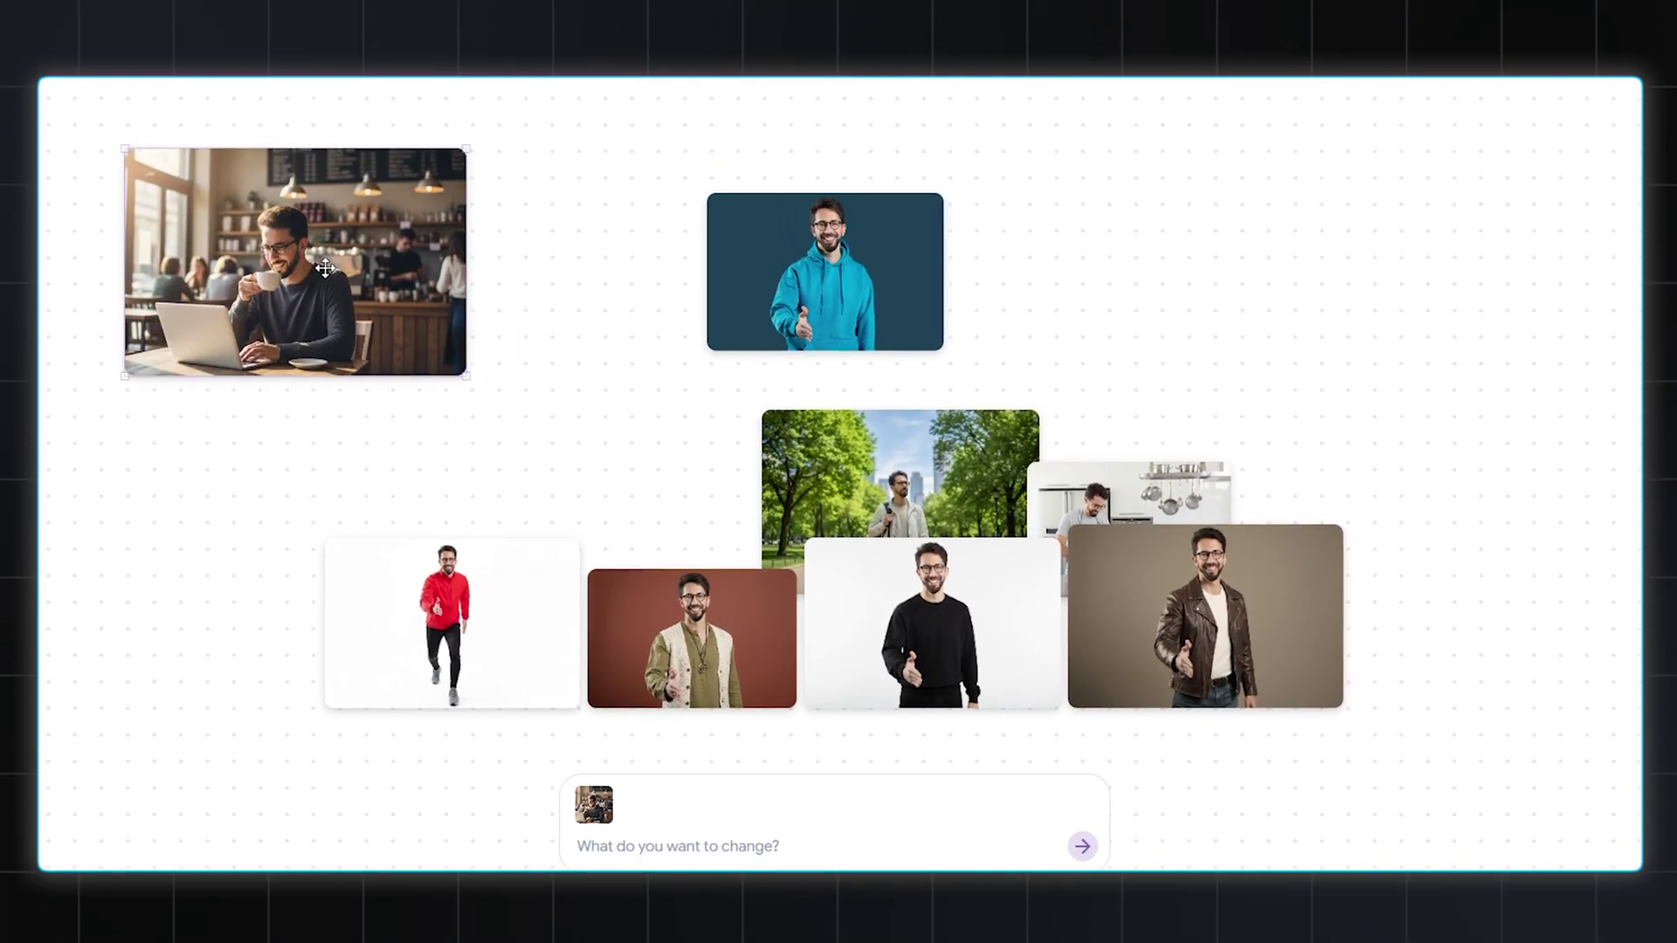
pyautogui.moveTo(904, 492); pyautogui.dragTo(1248, 321)
pyautogui.moveTo(1107, 522); pyautogui.dragTo(1404, 492)
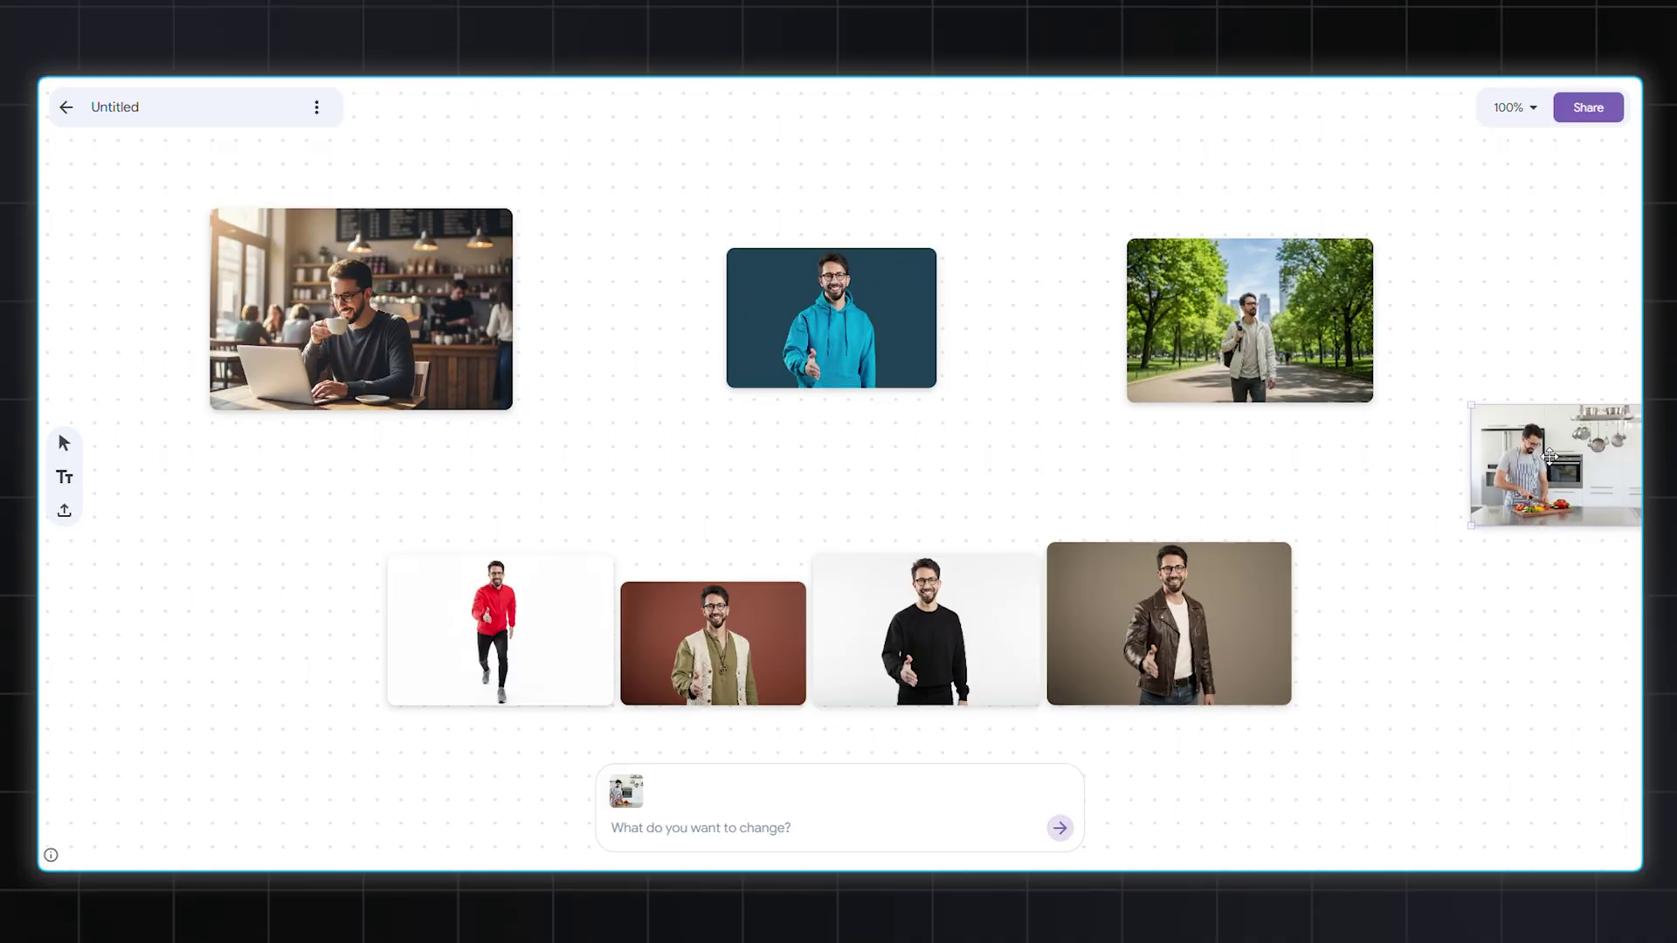
# - Enlarge the red-sweater outfit image, then select the brown-background outfit image
pyautogui.click(1014, 484)
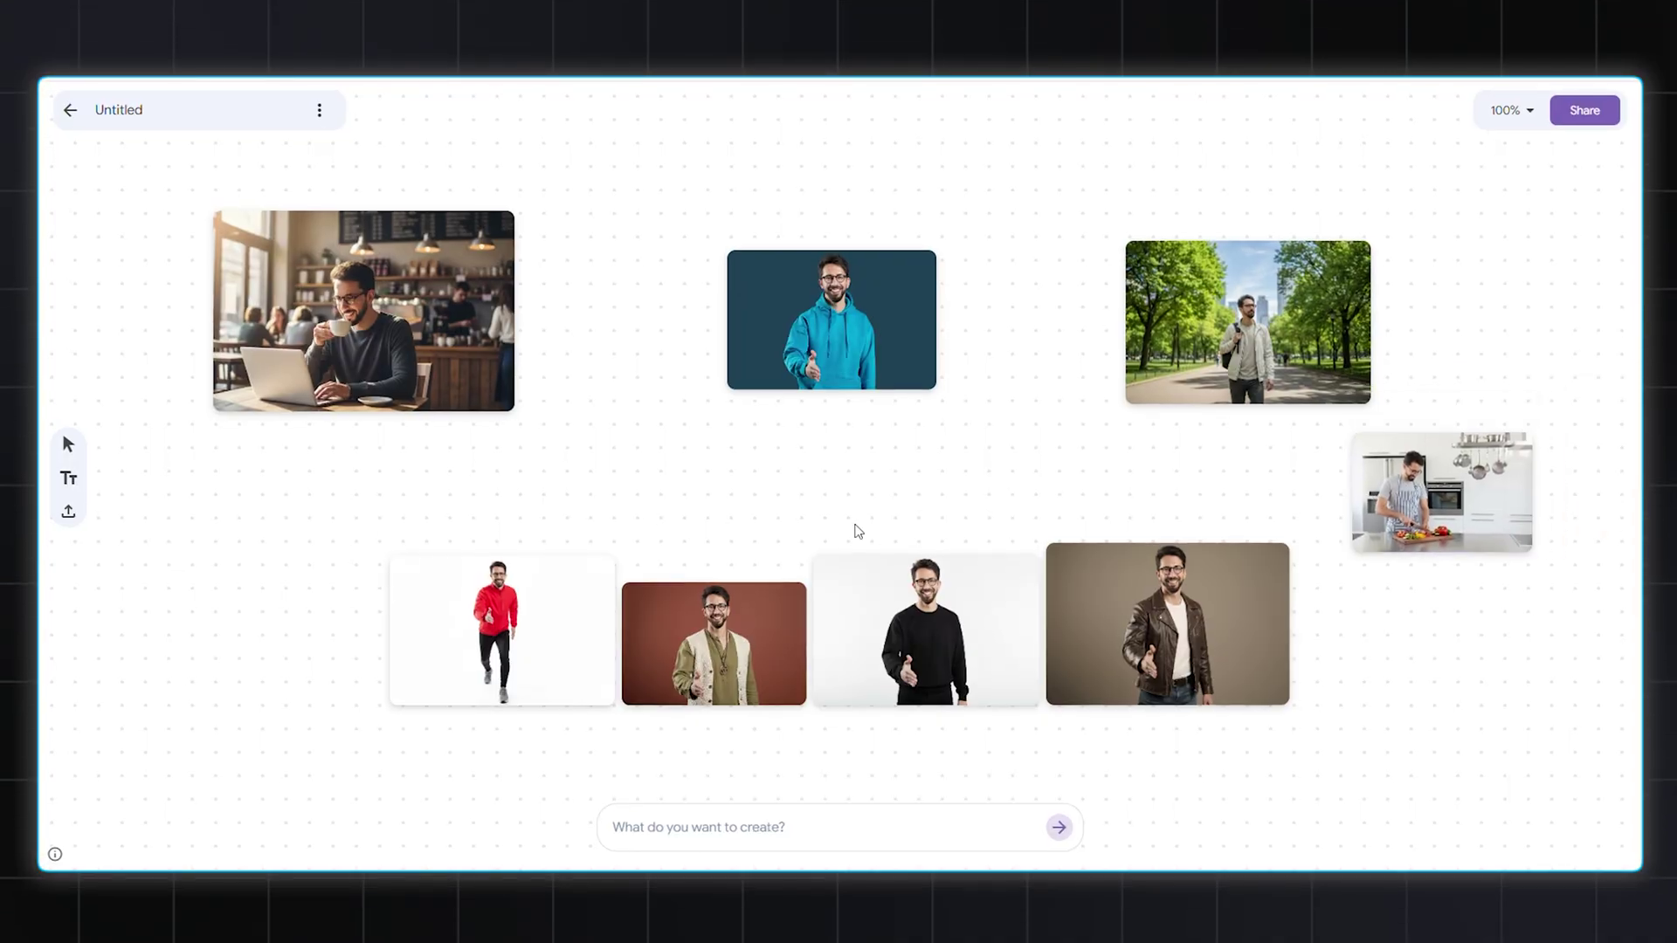
pyautogui.click(495, 599)
pyautogui.moveTo(395, 563); pyautogui.dragTo(199, 428)
pyautogui.click(701, 635)
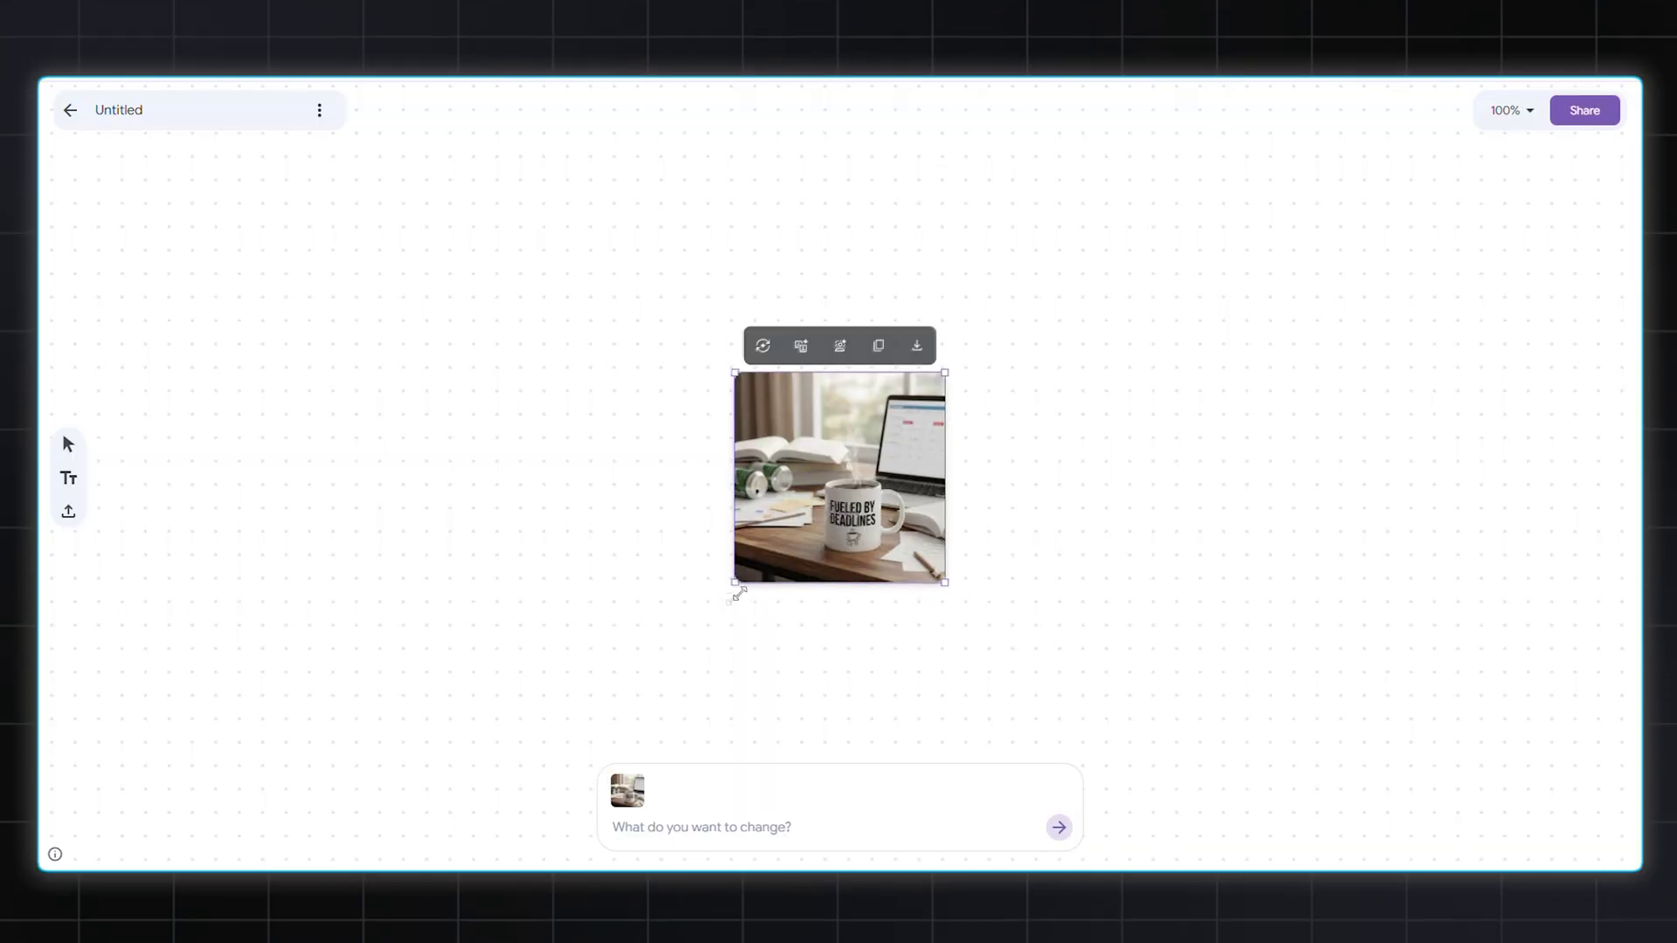
# - Enlarge the Fueled by Deadlines mug, request phrase variations, and move the POWERED BY CODE mug up-left
pyautogui.moveTo(734, 585); pyautogui.dragTo(611, 644)
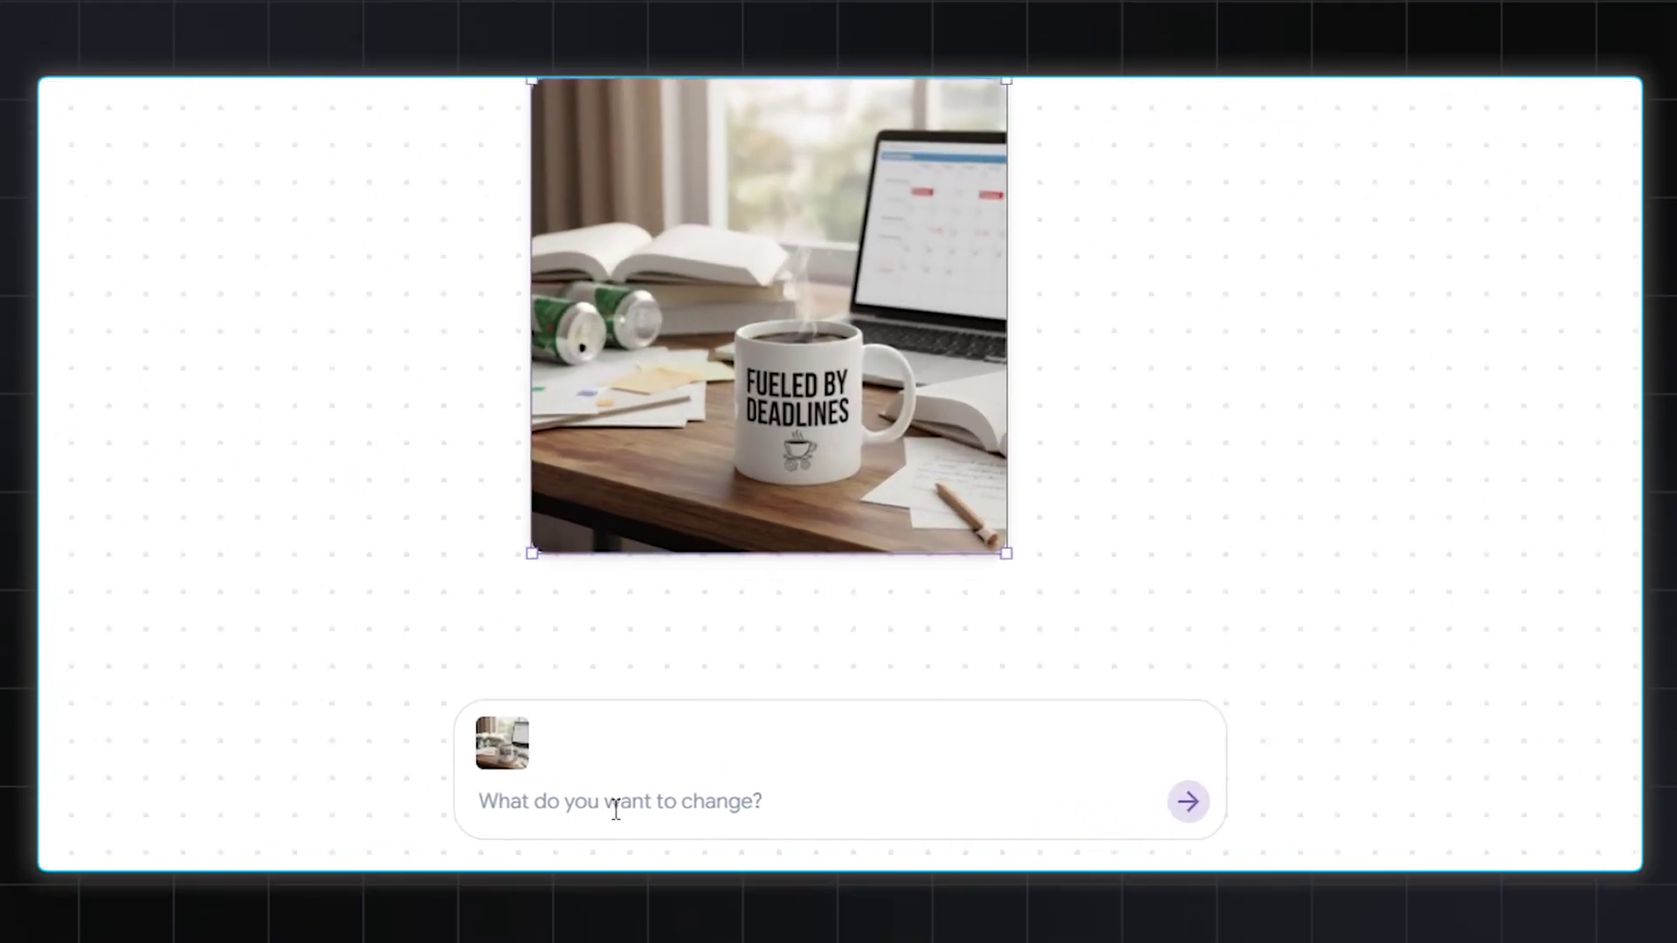
pyautogui.click(616, 810)
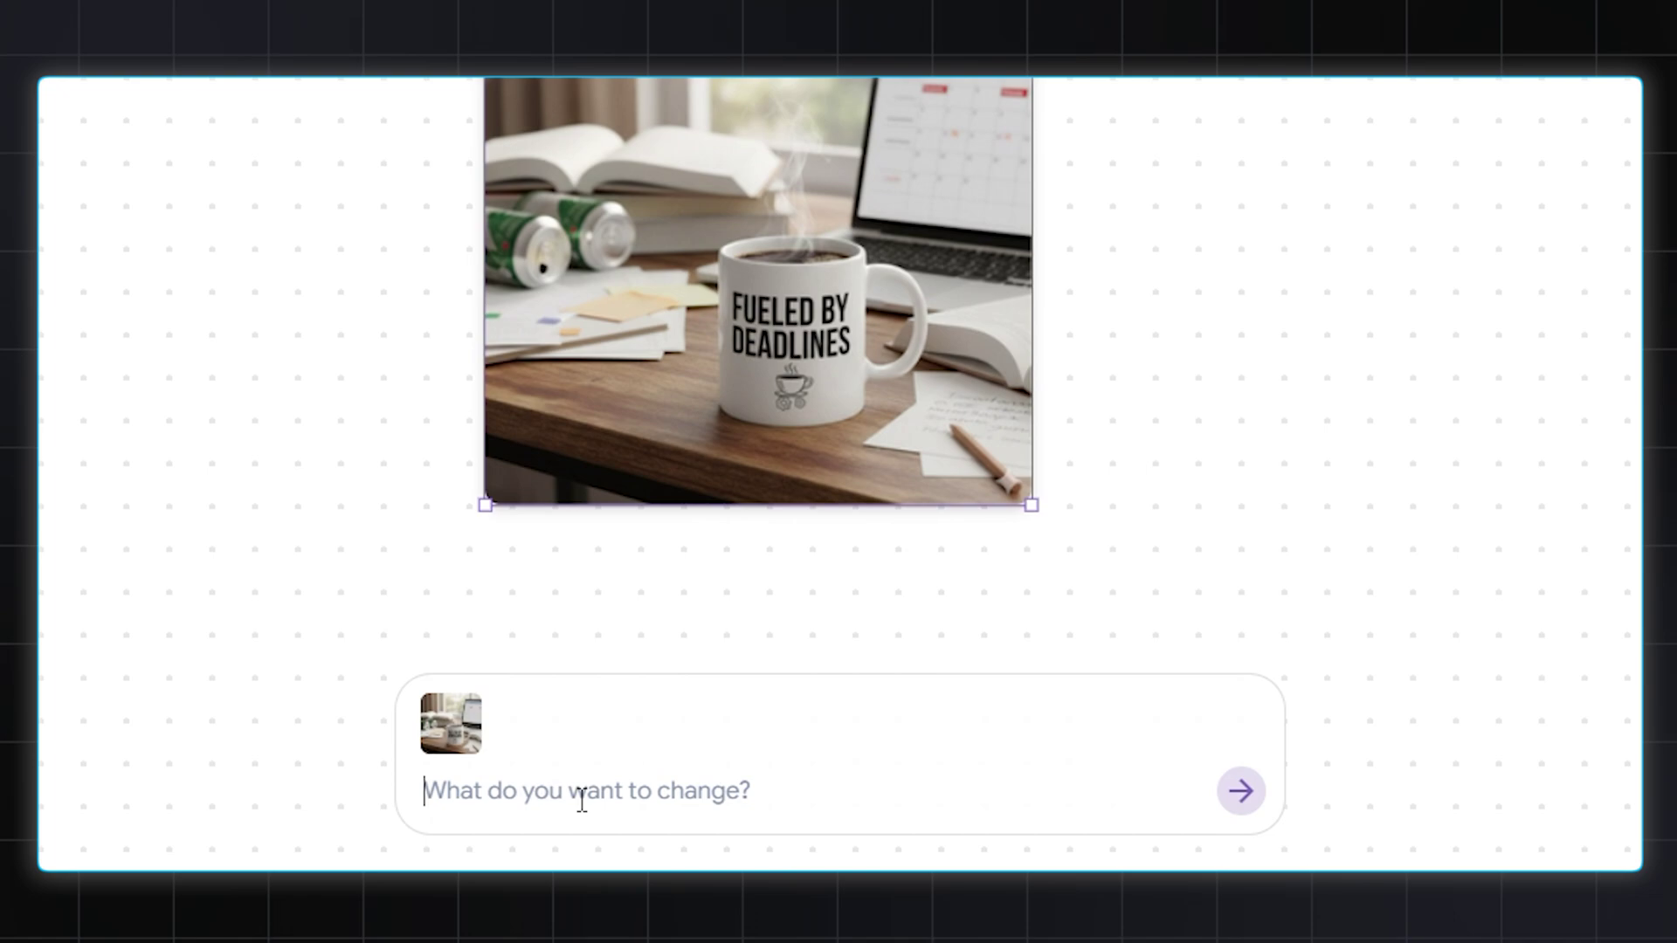
pyautogui.write('Make five variations of this design but change the phrase to fit different jobs or moods.')
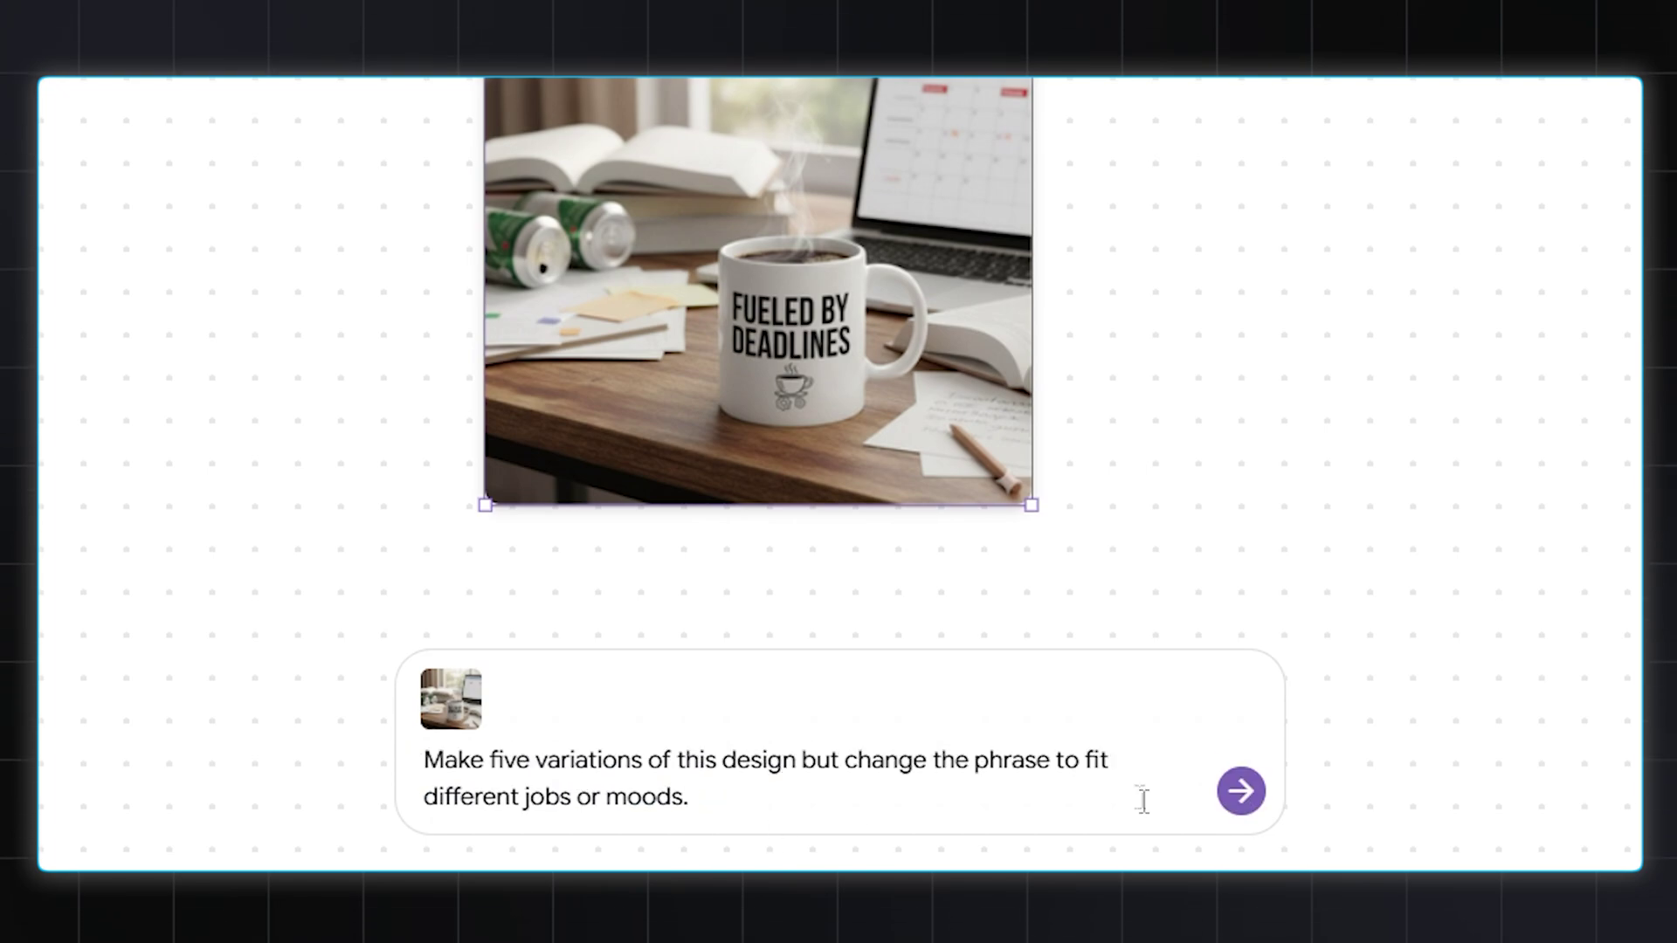
pyautogui.click(1242, 792)
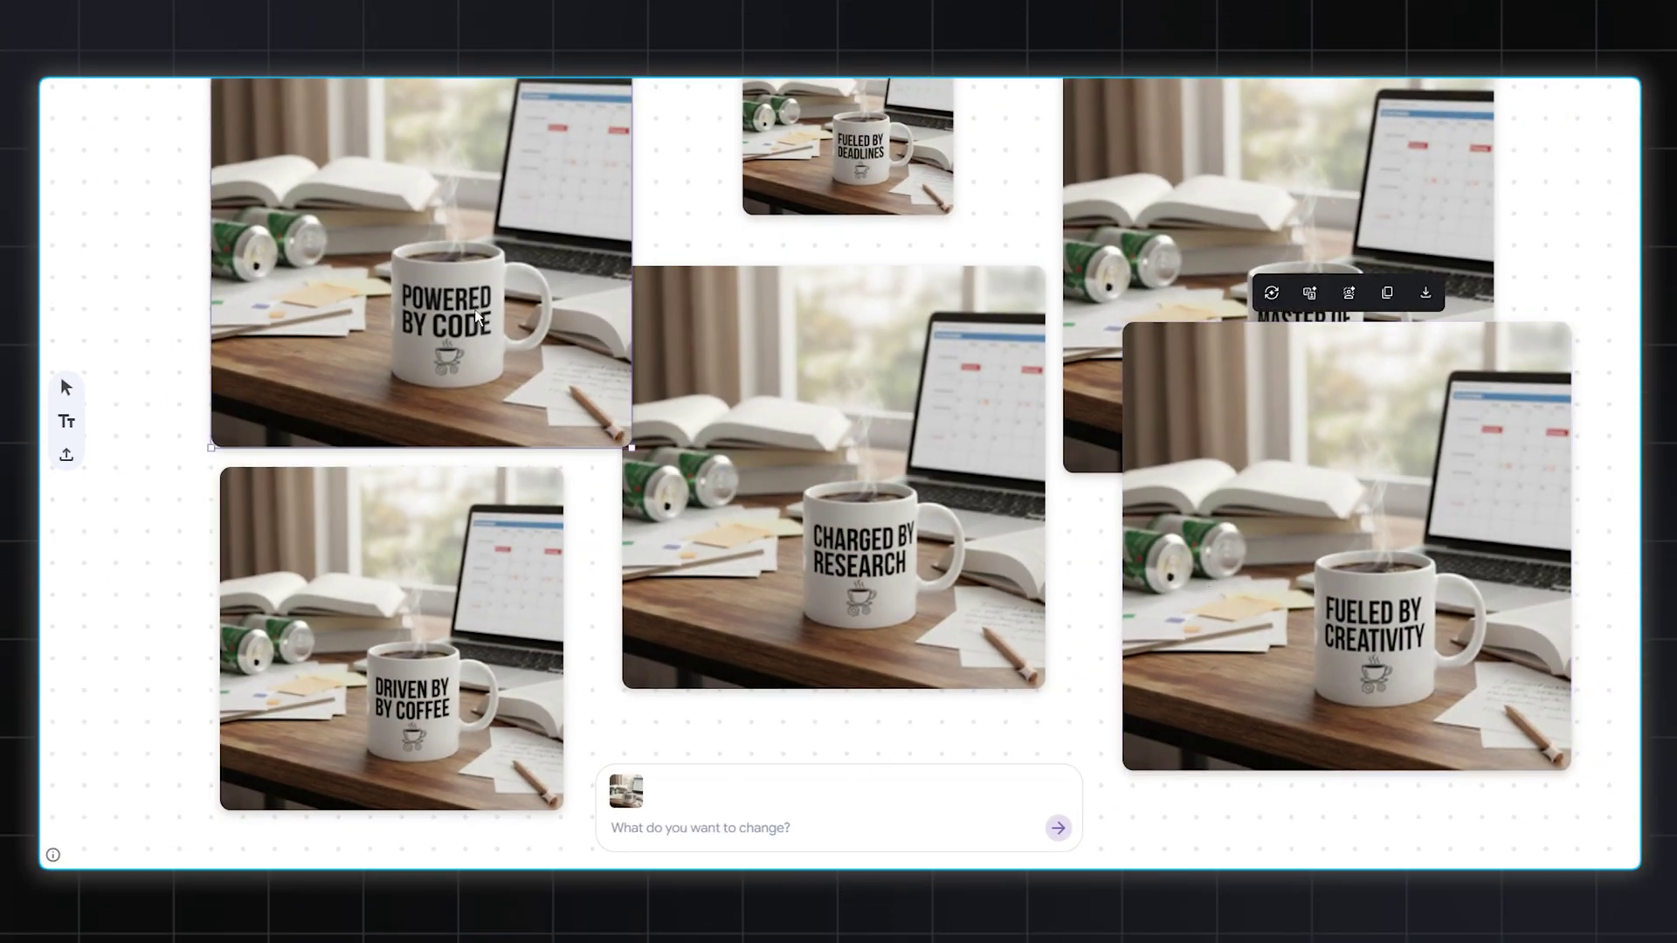
pyautogui.moveTo(477, 316); pyautogui.dragTo(452, 280)
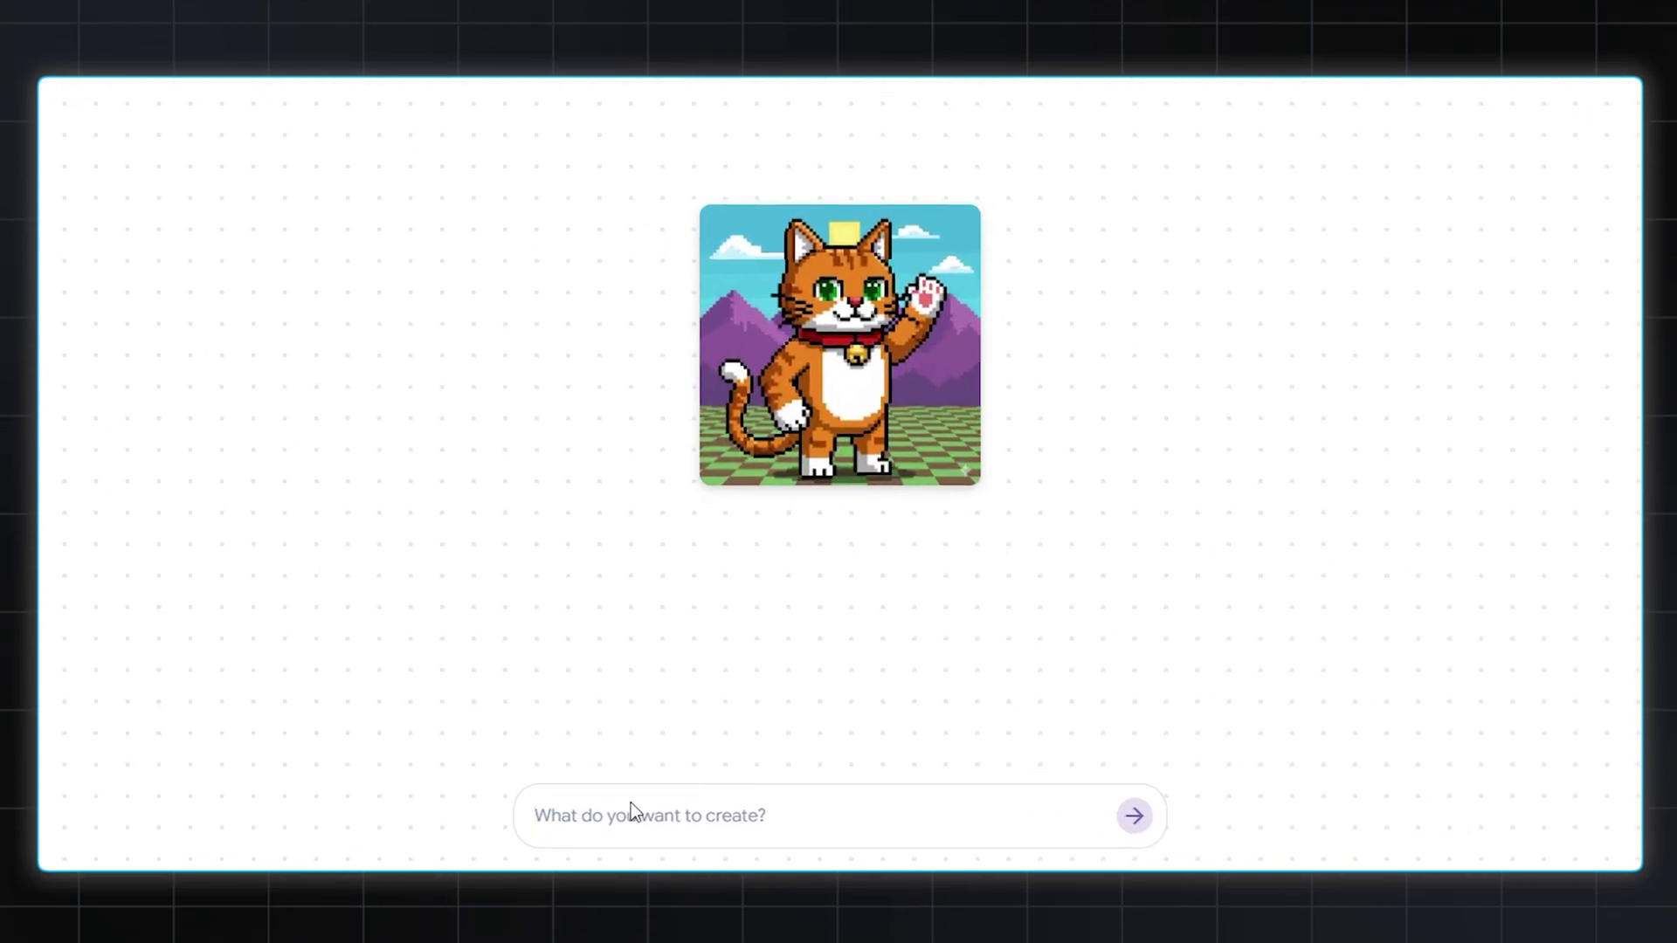
# - Paste the prompt styling the pixel cat for rock, jazz, hip-hop, country and EDM, and send it
pyautogui.click(707, 827)
pyautogui.write('Style this character in five music-genre themes: rock, jazz, hip-hop, country, and EDM.')
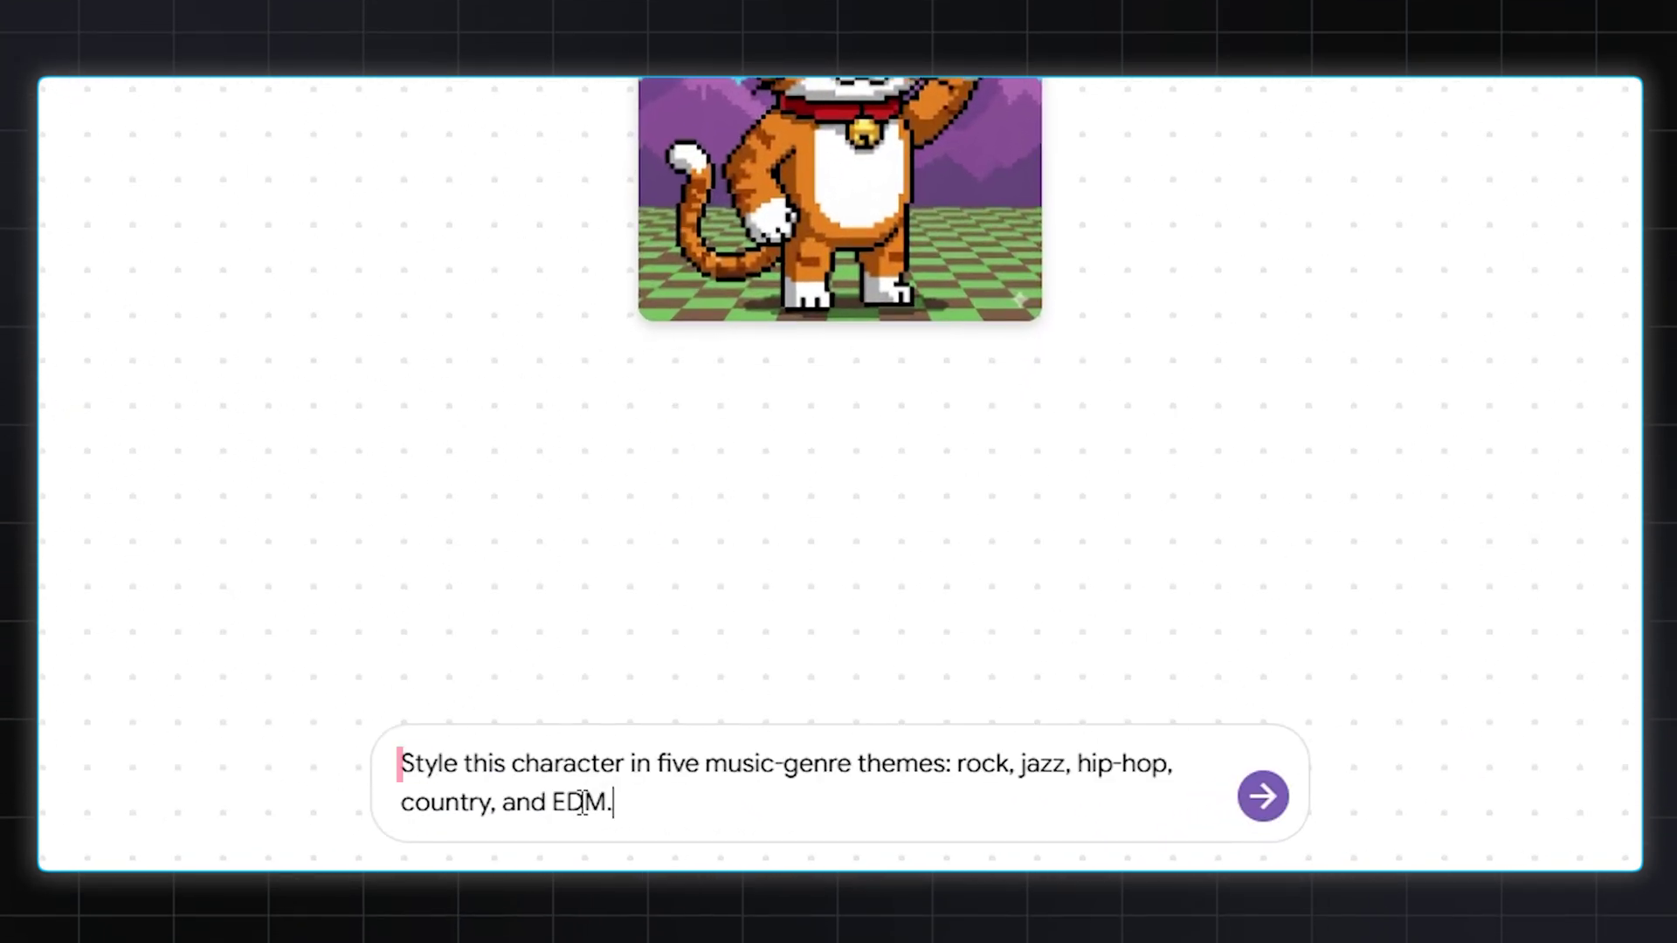
pyautogui.click(1264, 796)
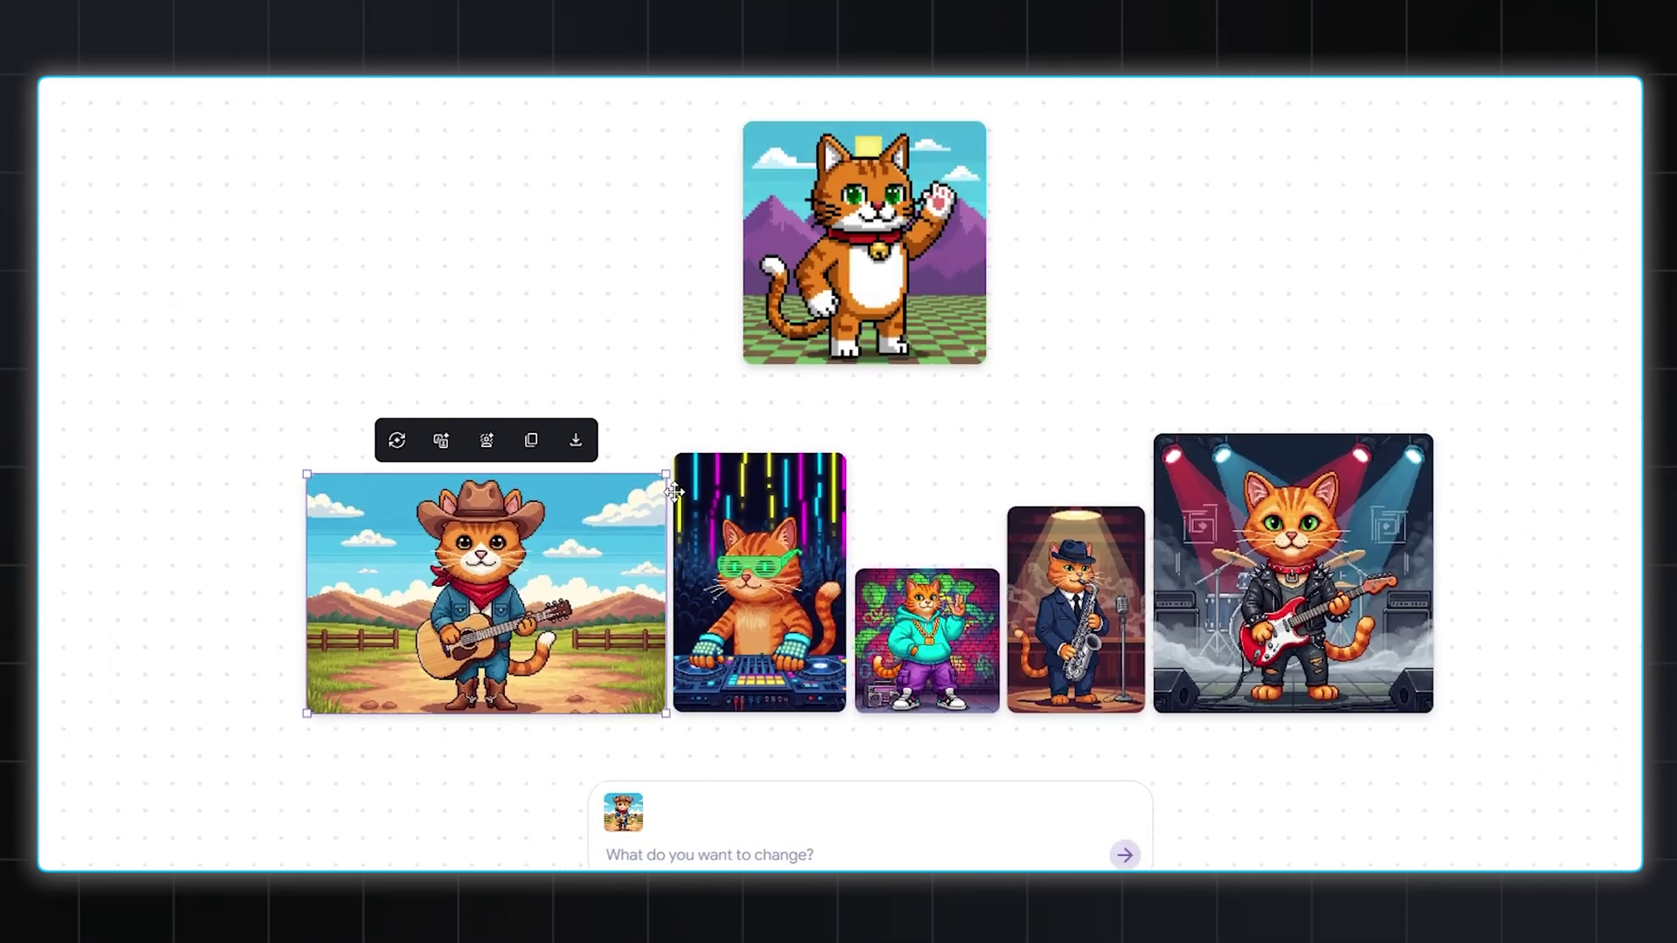
# - Enlarge the cowboy cat, then shrink the waving cat and centre it above the genre row
pyautogui.moveTo(670, 505); pyautogui.dragTo(872, 515)
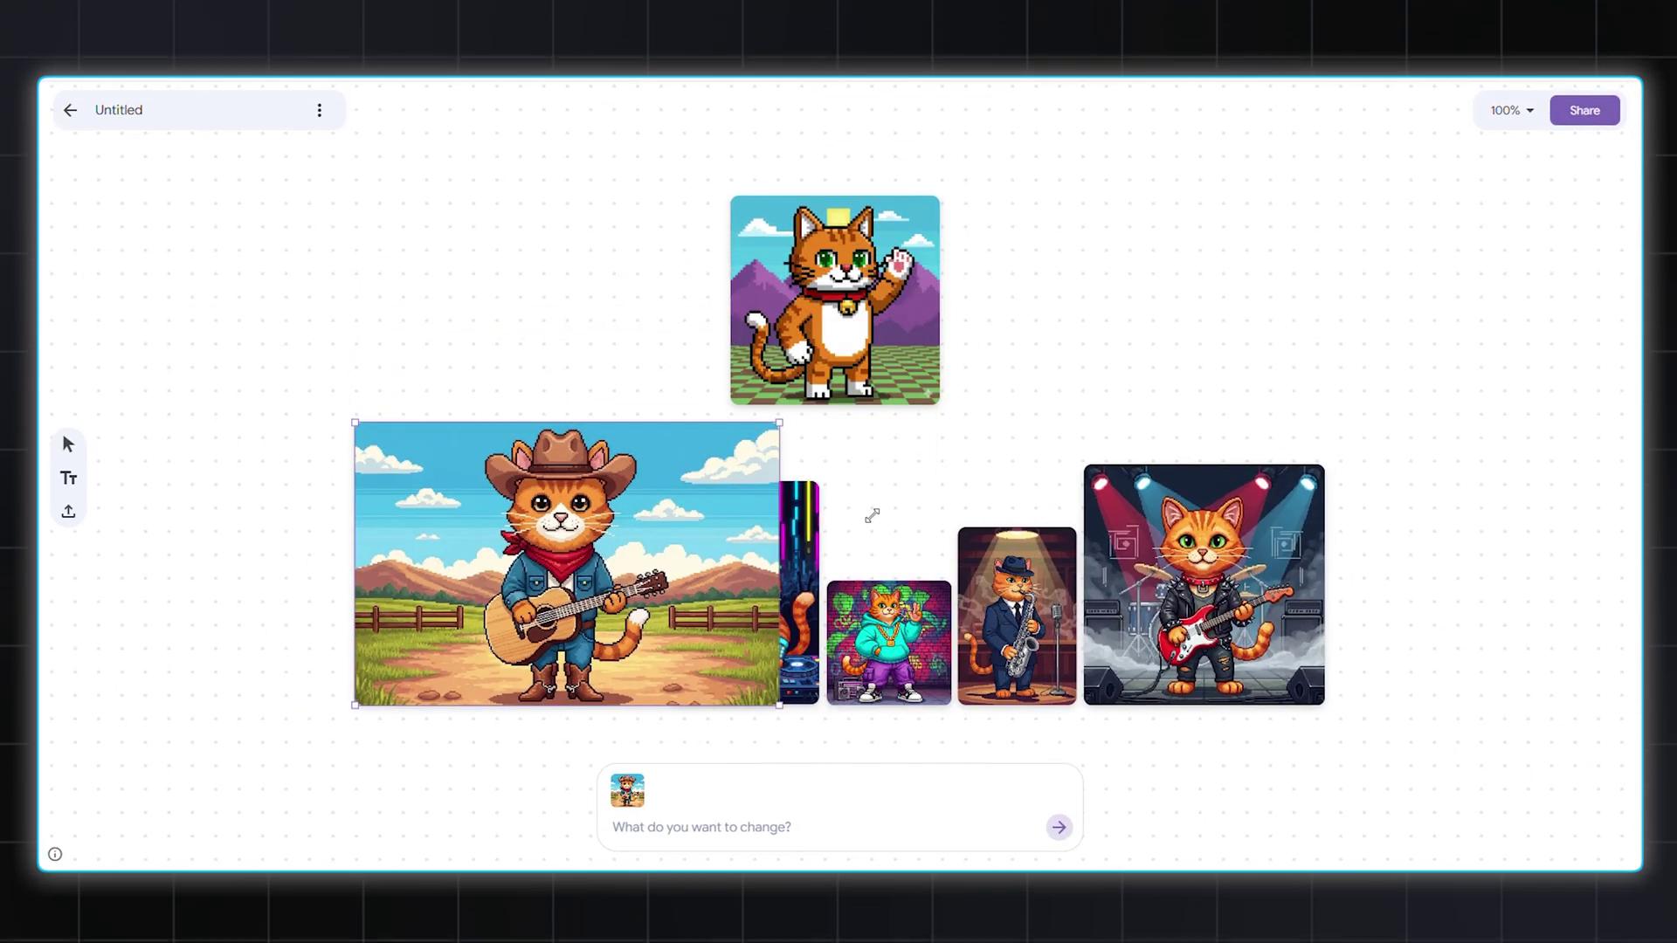
pyautogui.click(940, 378)
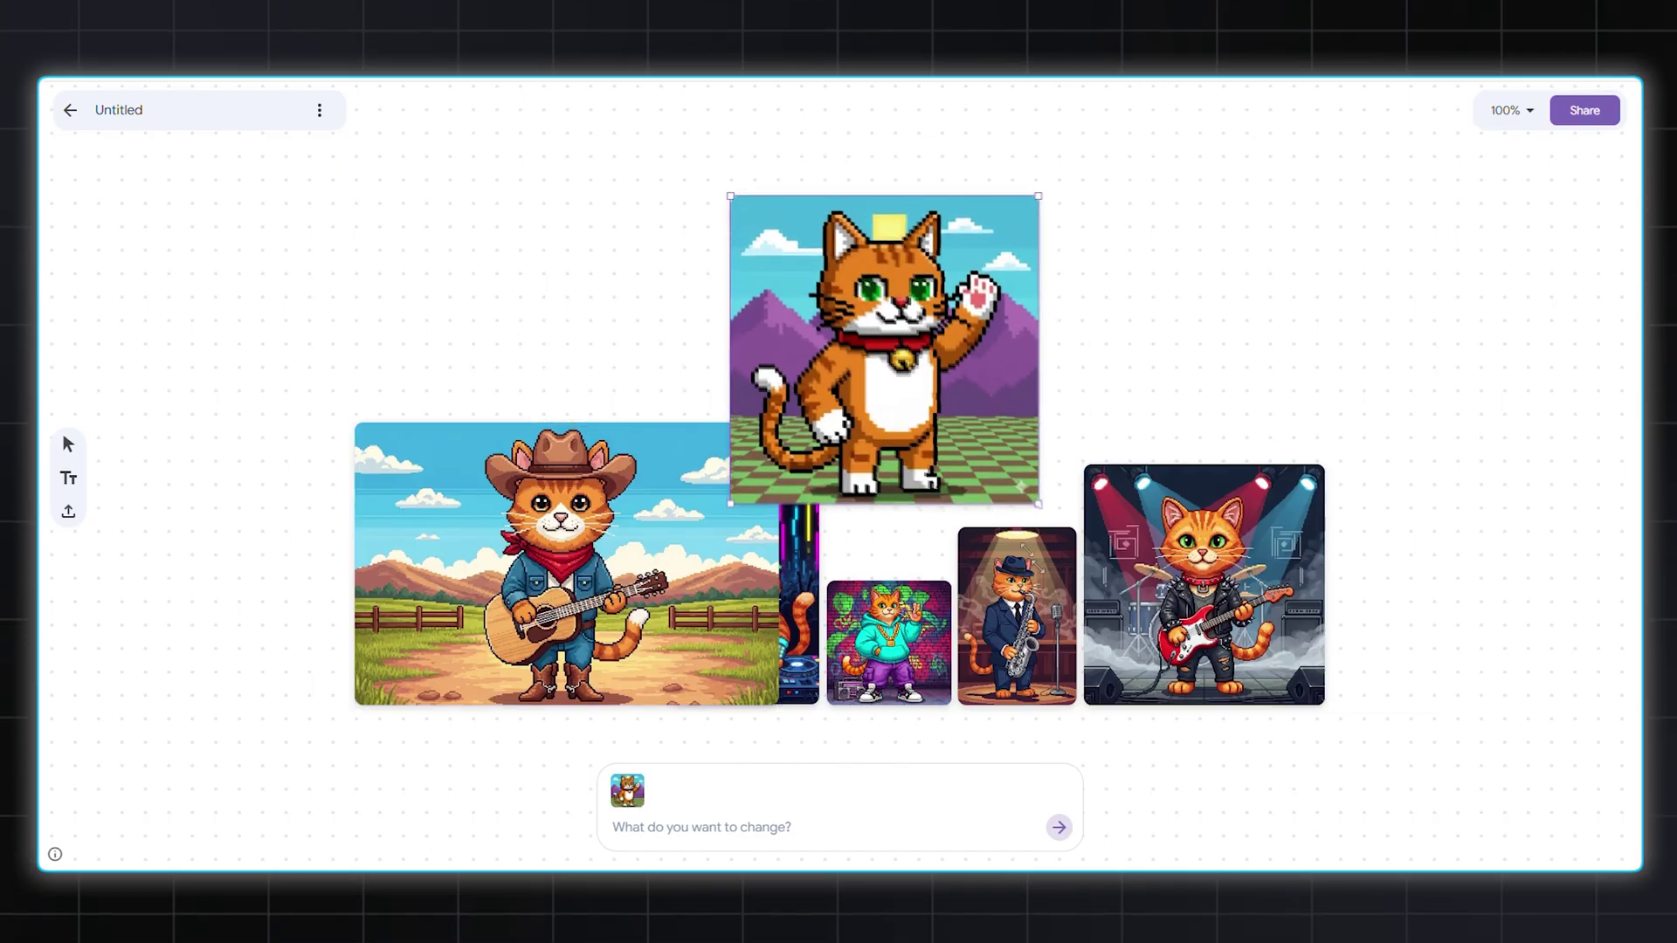
pyautogui.moveTo(922, 460); pyautogui.dragTo(885, 379)
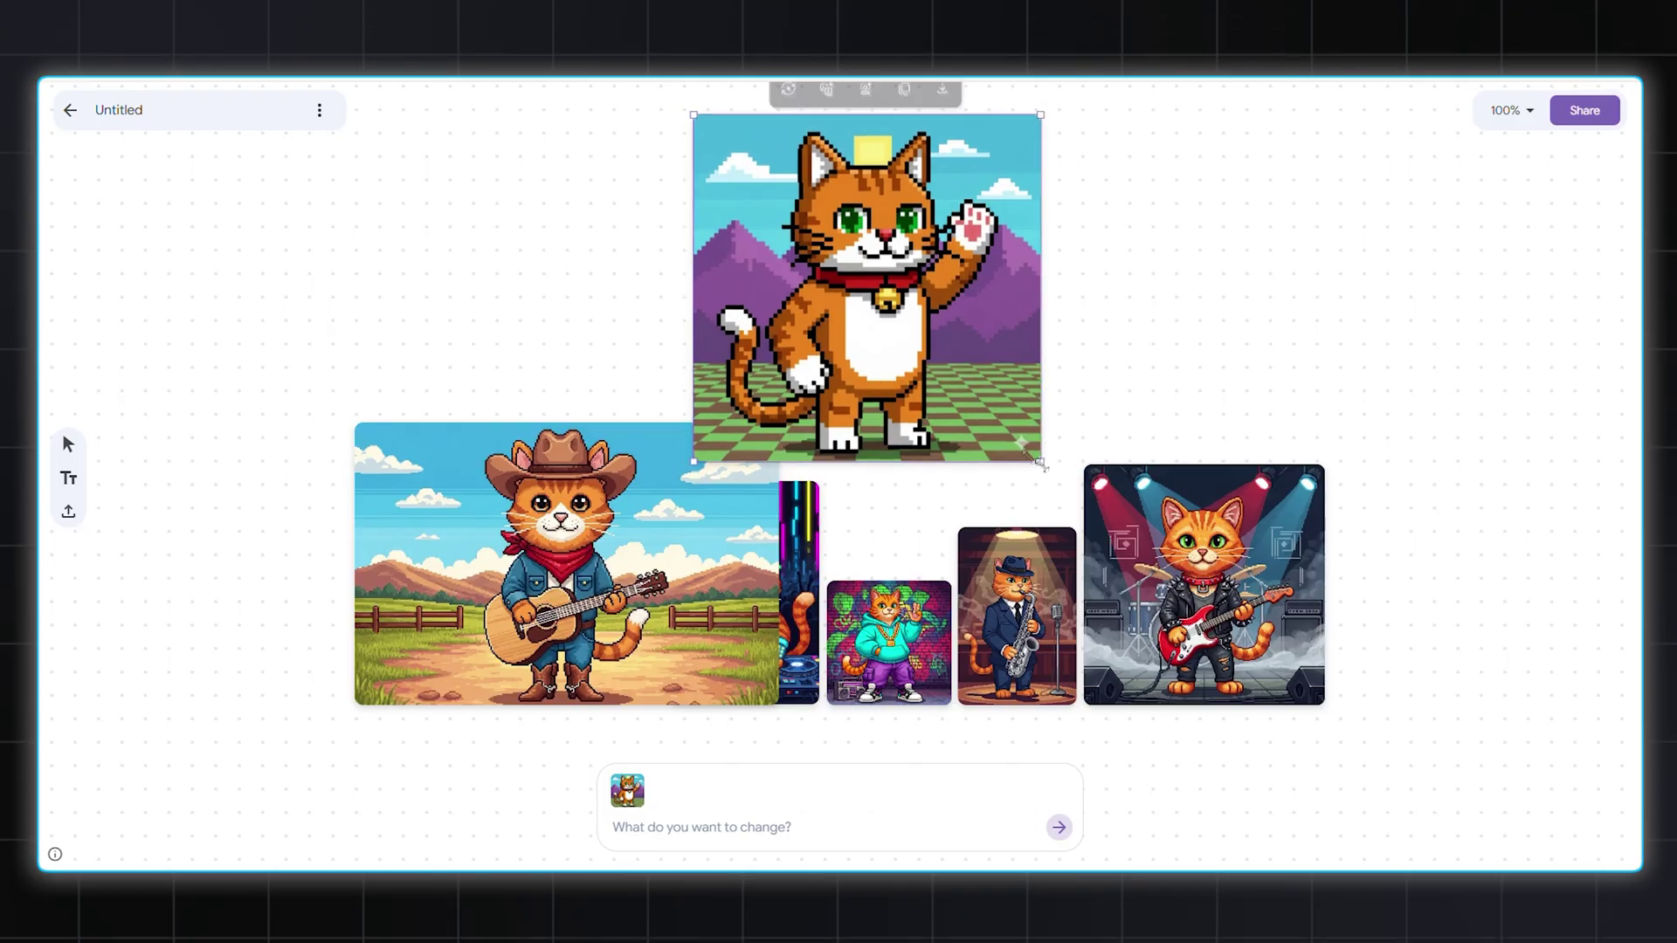
pyautogui.moveTo(1042, 464); pyautogui.dragTo(918, 378)
pyautogui.moveTo(830, 315); pyautogui.dragTo(885, 370)
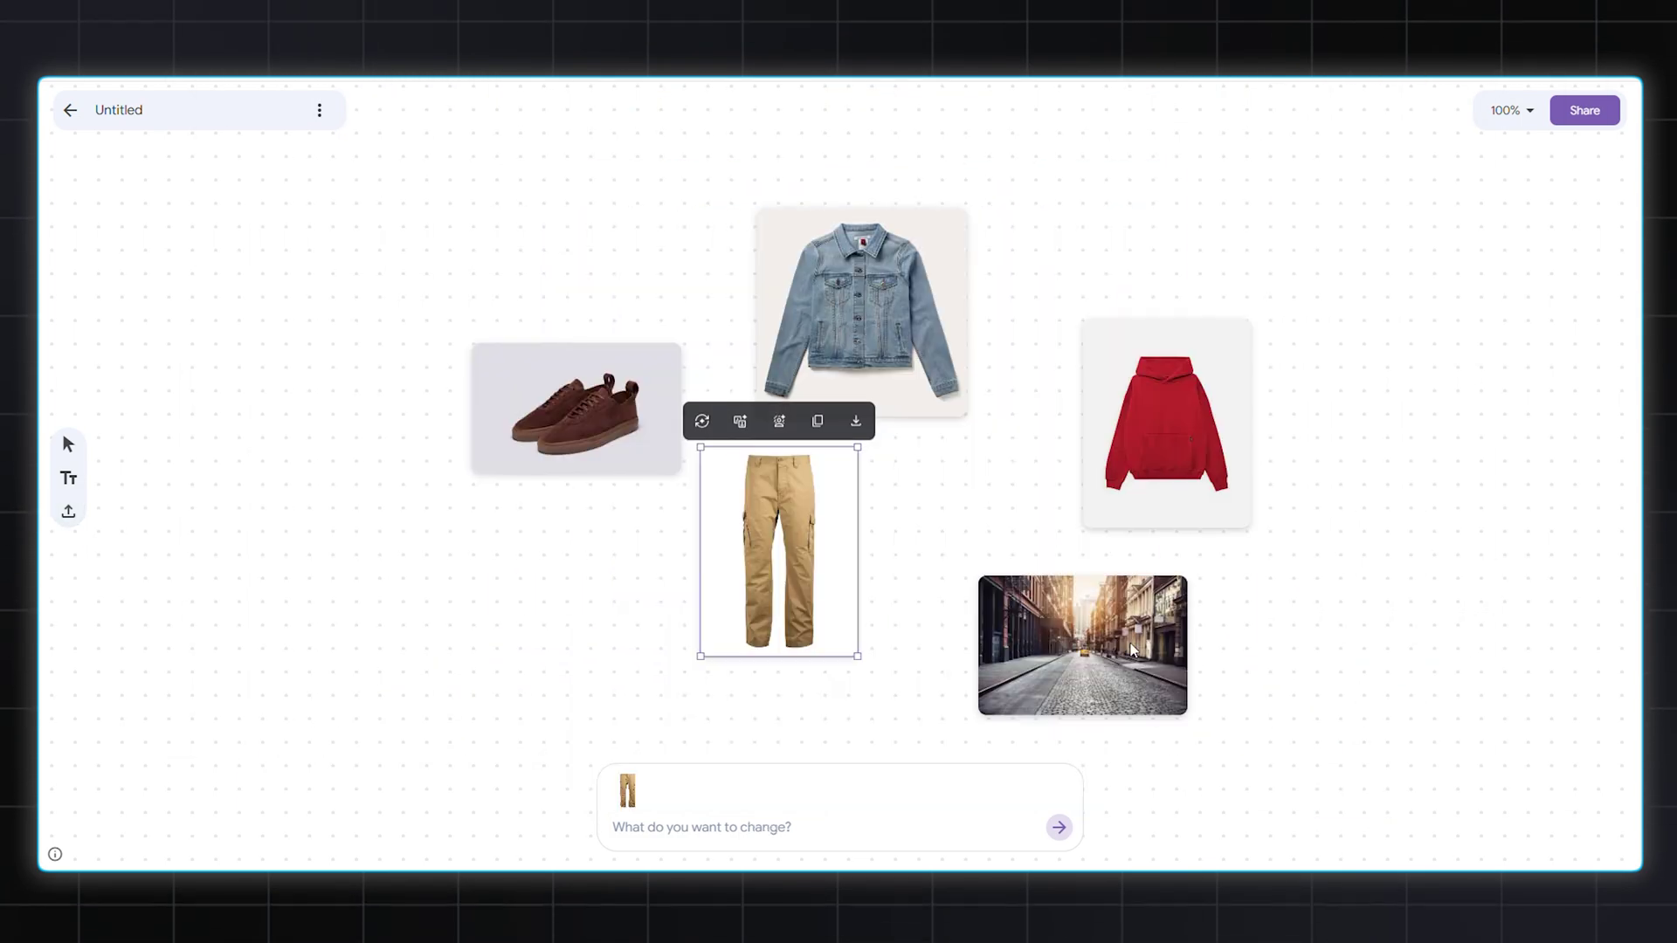
# - Select the five clothing and street images and send the pasted mannequin outfit prompt
pyautogui.moveTo(1420, 621); pyautogui.dragTo(521, 282)
pyautogui.write('Show a mannequin styled with these clothes, posed in this city background.')
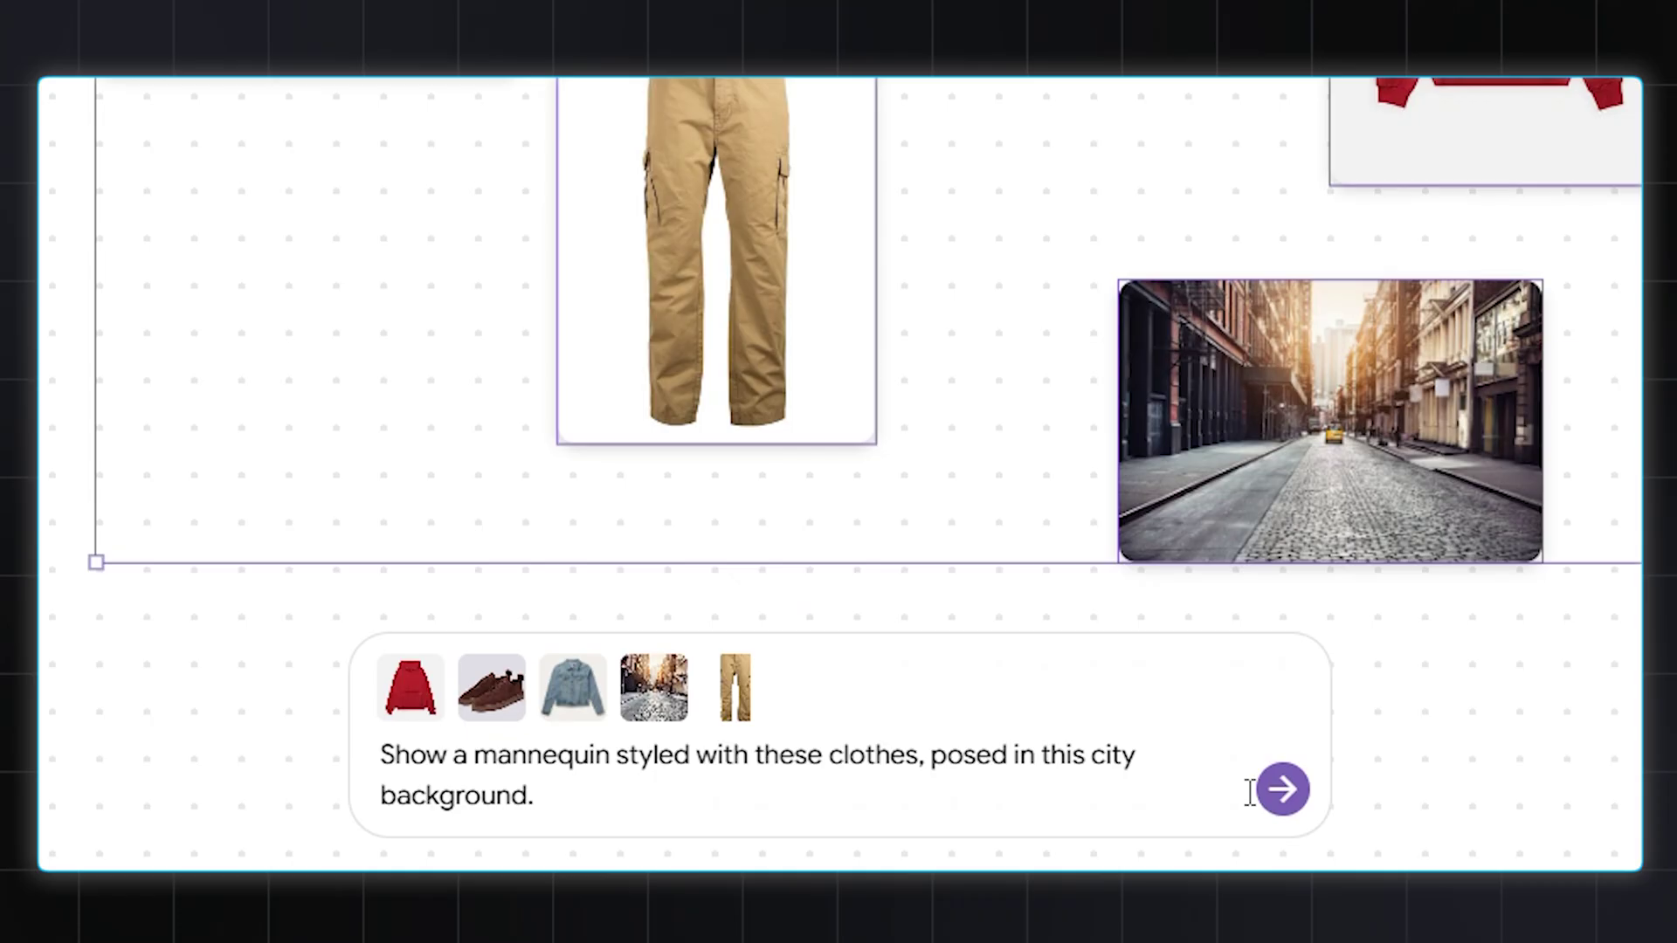
pyautogui.click(1281, 789)
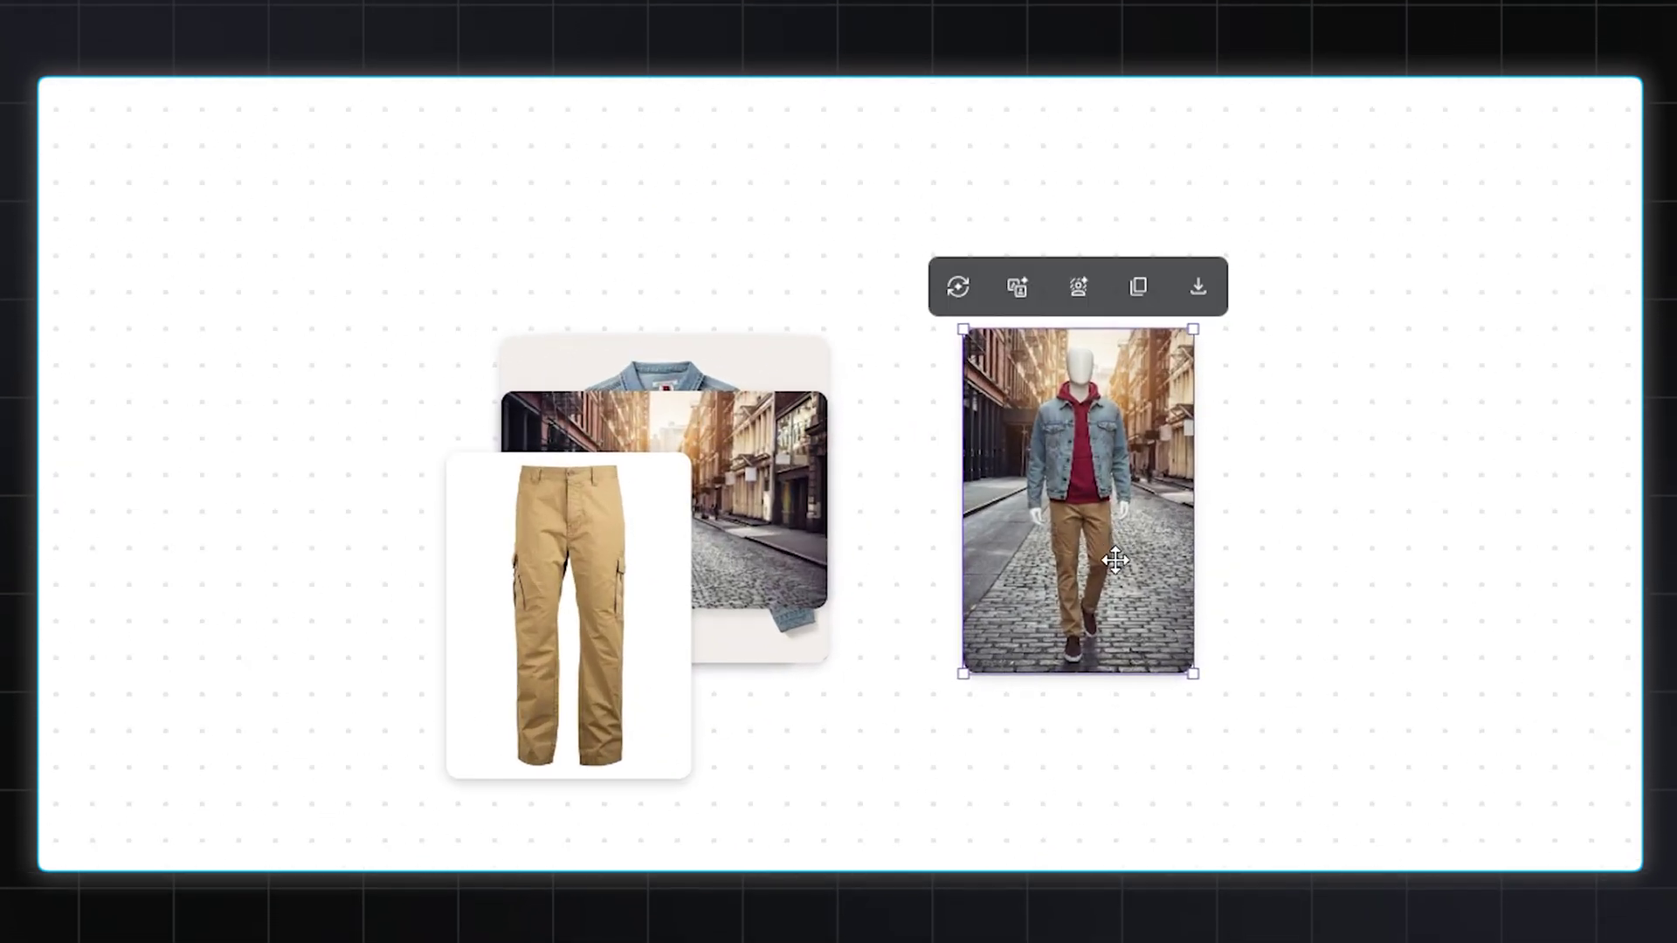
# - Delete the cargo pants image and select the city street photo
pyautogui.click(581, 617)
pyautogui.press('Delete')
pyautogui.click(667, 475)
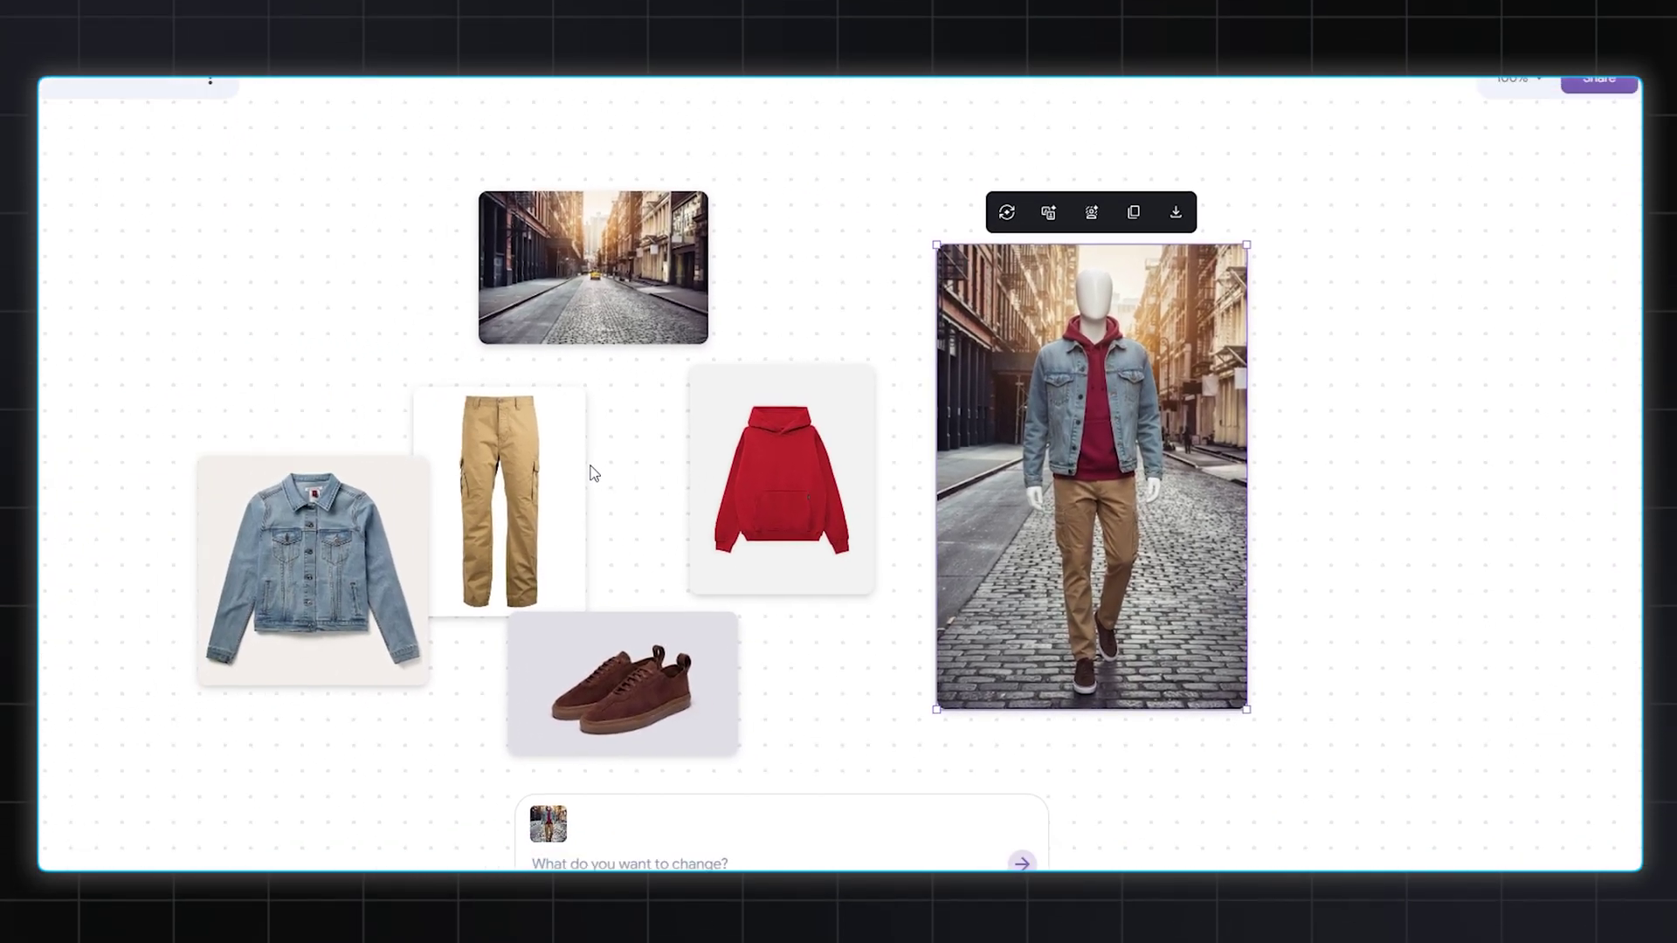
# - Enter the prompt 'change the background to a skatepark' for the mannequin image
pyautogui.click(727, 830)
pyautogui.write('change the background to a ska')
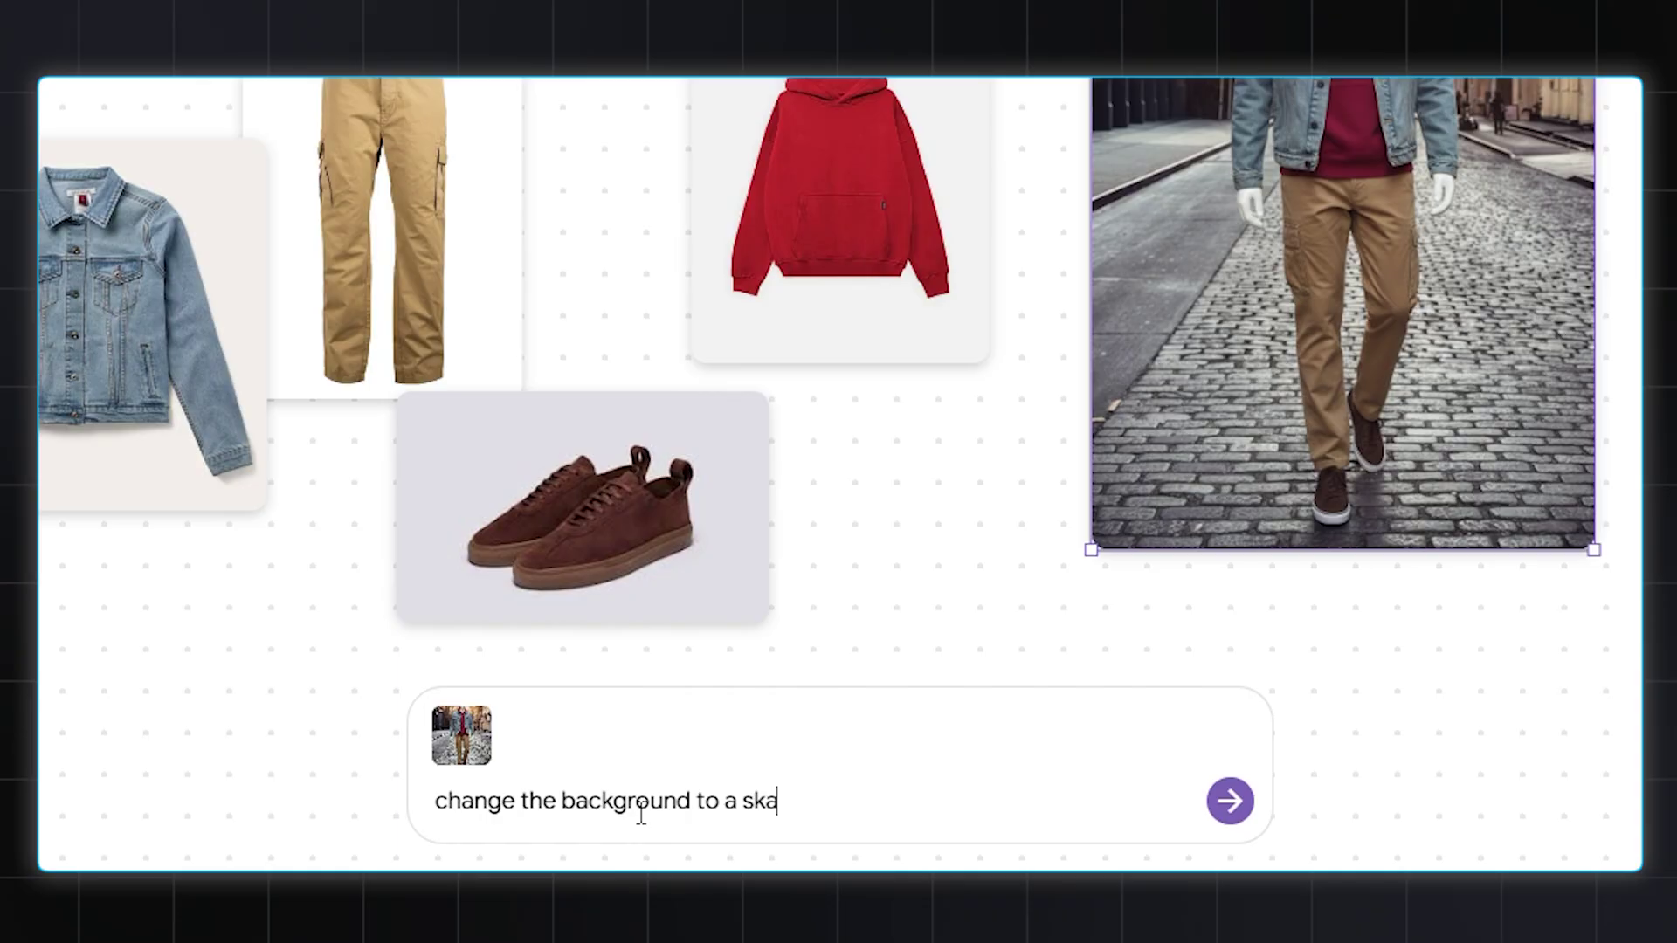
pyautogui.write('e park')
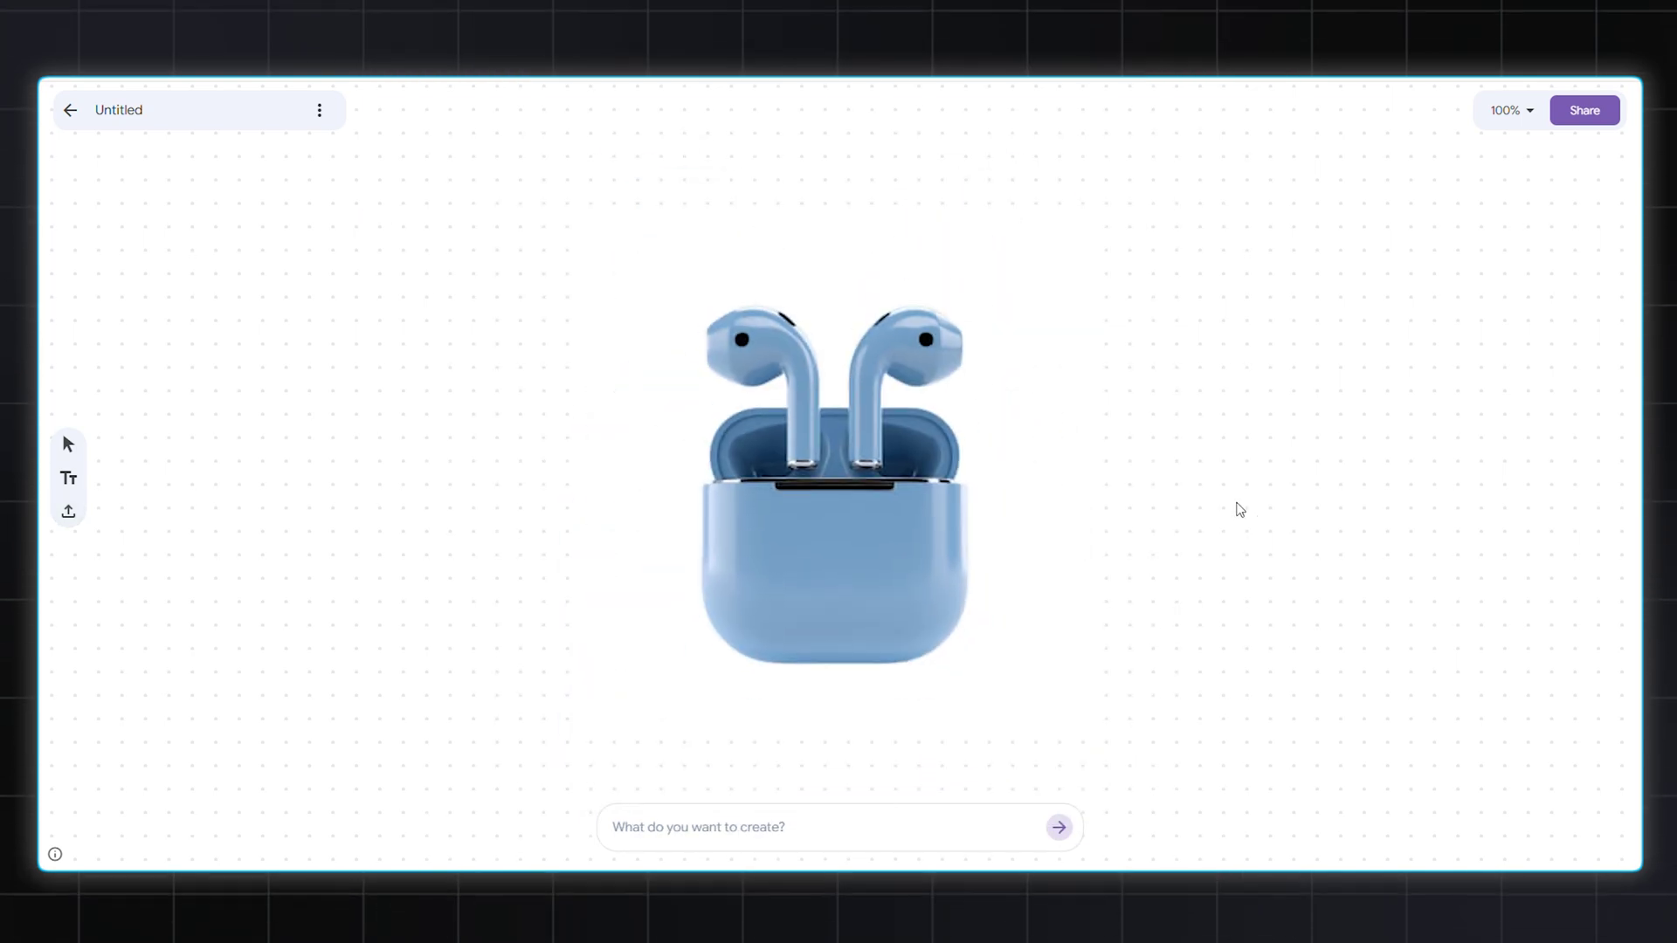
# - Paste the earbuds lifestyle-photo prompt, then enlarge the hand-holding-case photo
pyautogui.click(765, 831)
pyautogui.write('reate five lifestyle photos for this pair of earbuds.')
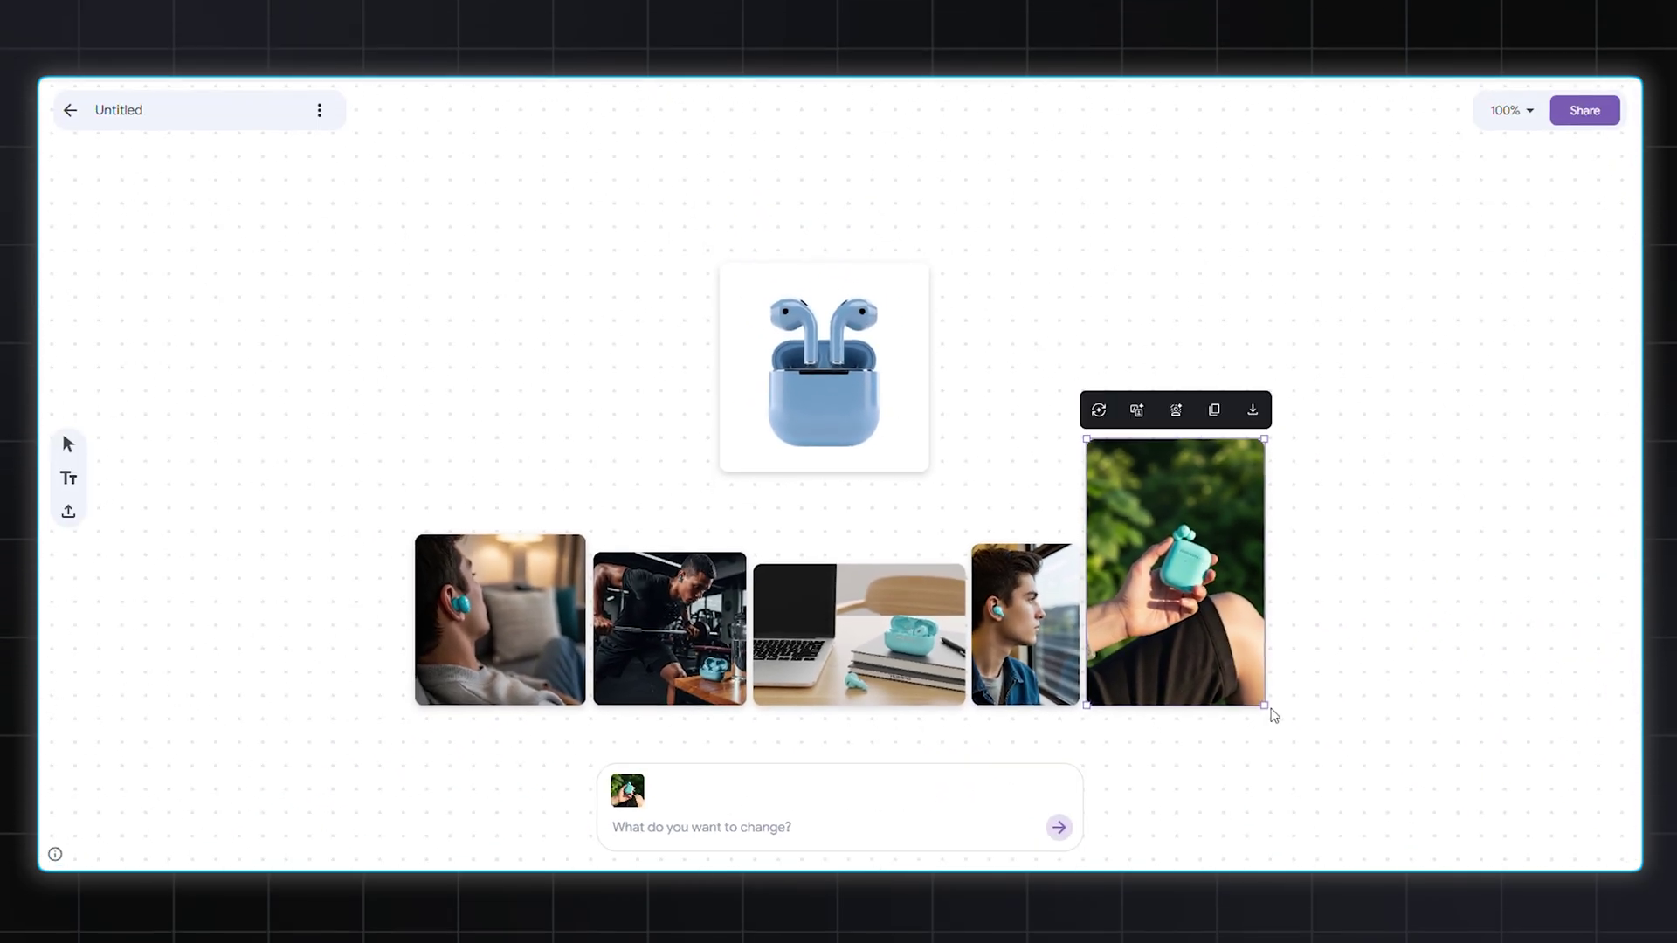
pyautogui.moveTo(1272, 715); pyautogui.dragTo(1408, 626)
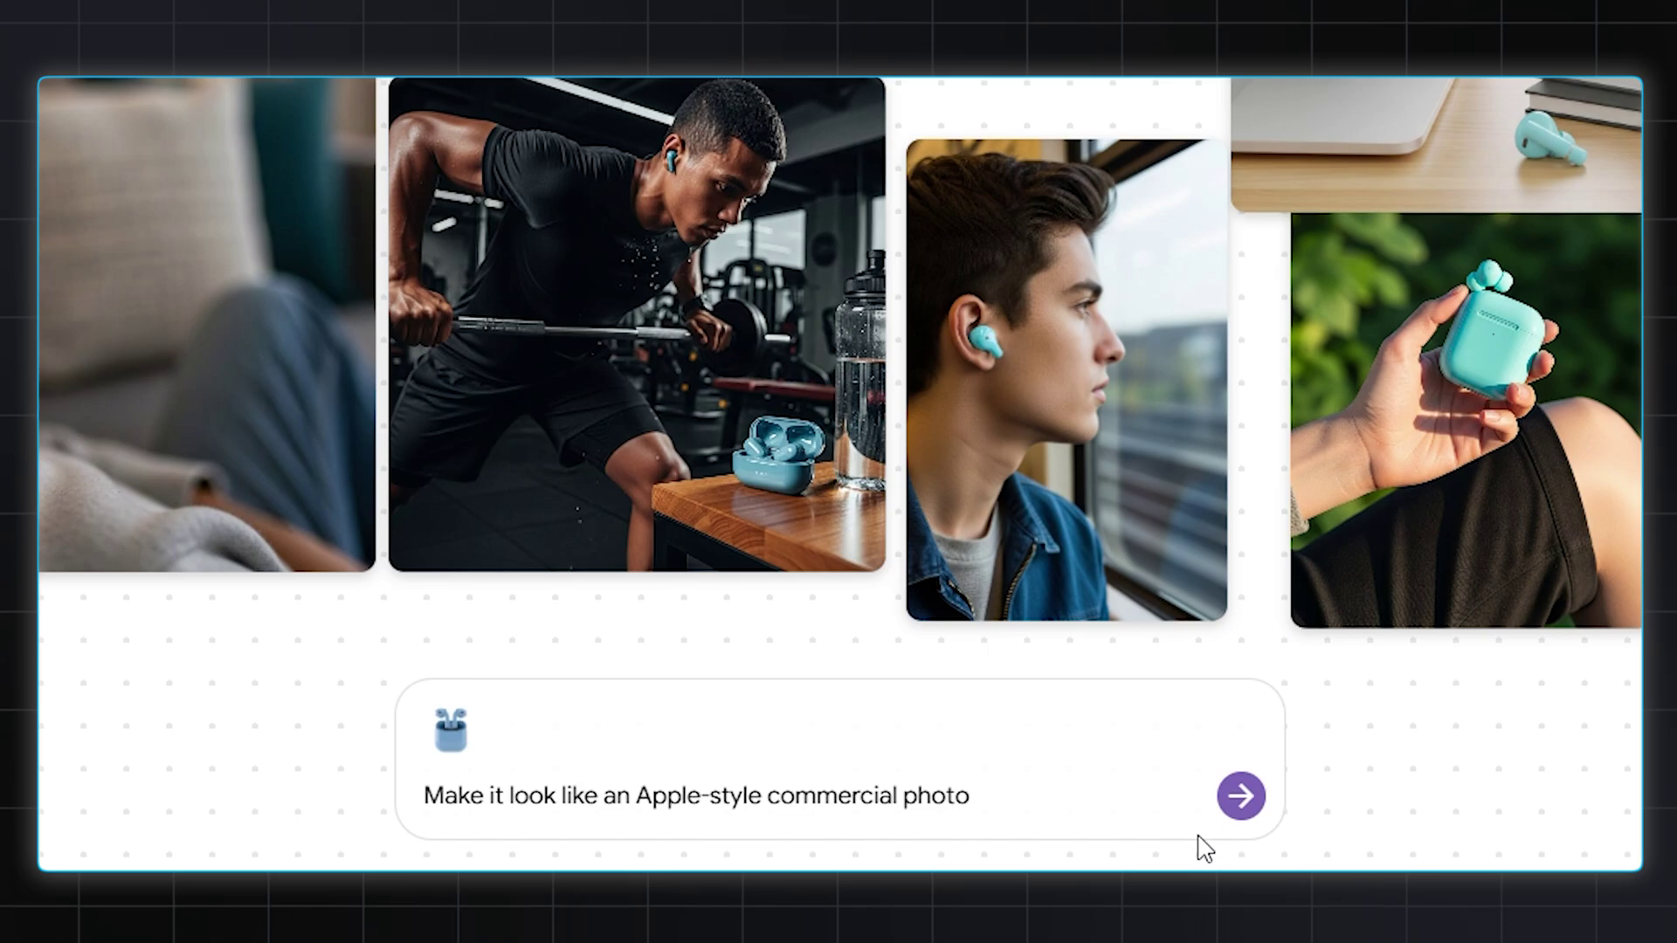
# - Send the Apple-style commercial photo request and enlarge the resulting earbuds studio shot
pyautogui.click(1248, 804)
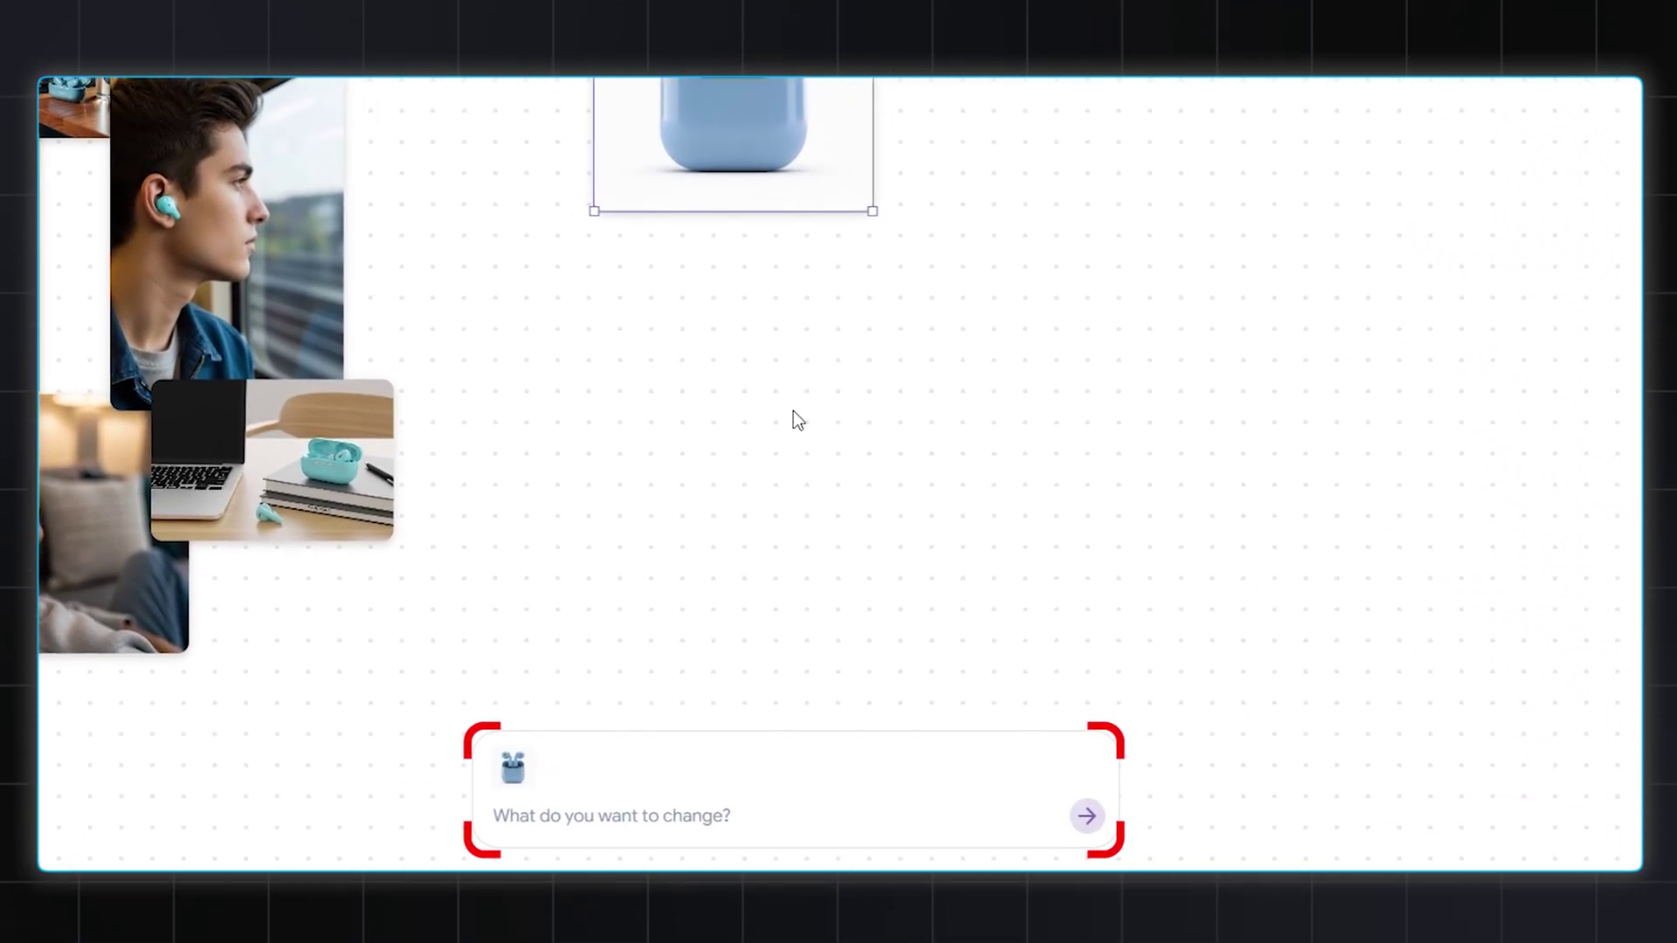
pyautogui.moveTo(875, 210); pyautogui.dragTo(1093, 430)
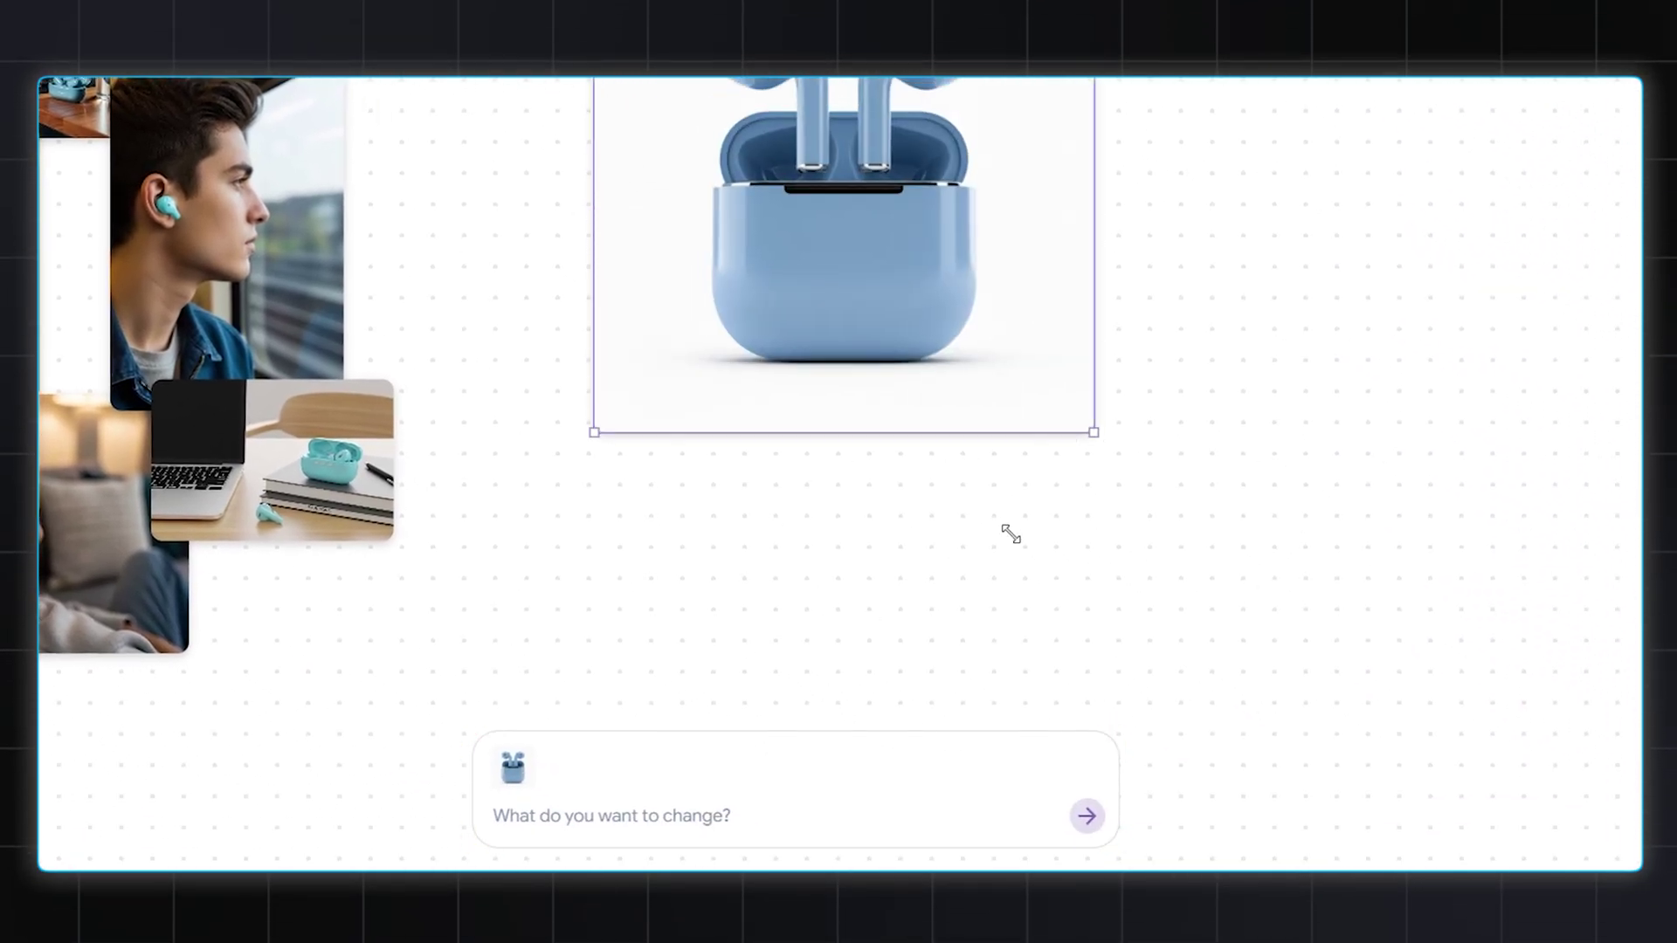
pyautogui.click(1356, 113)
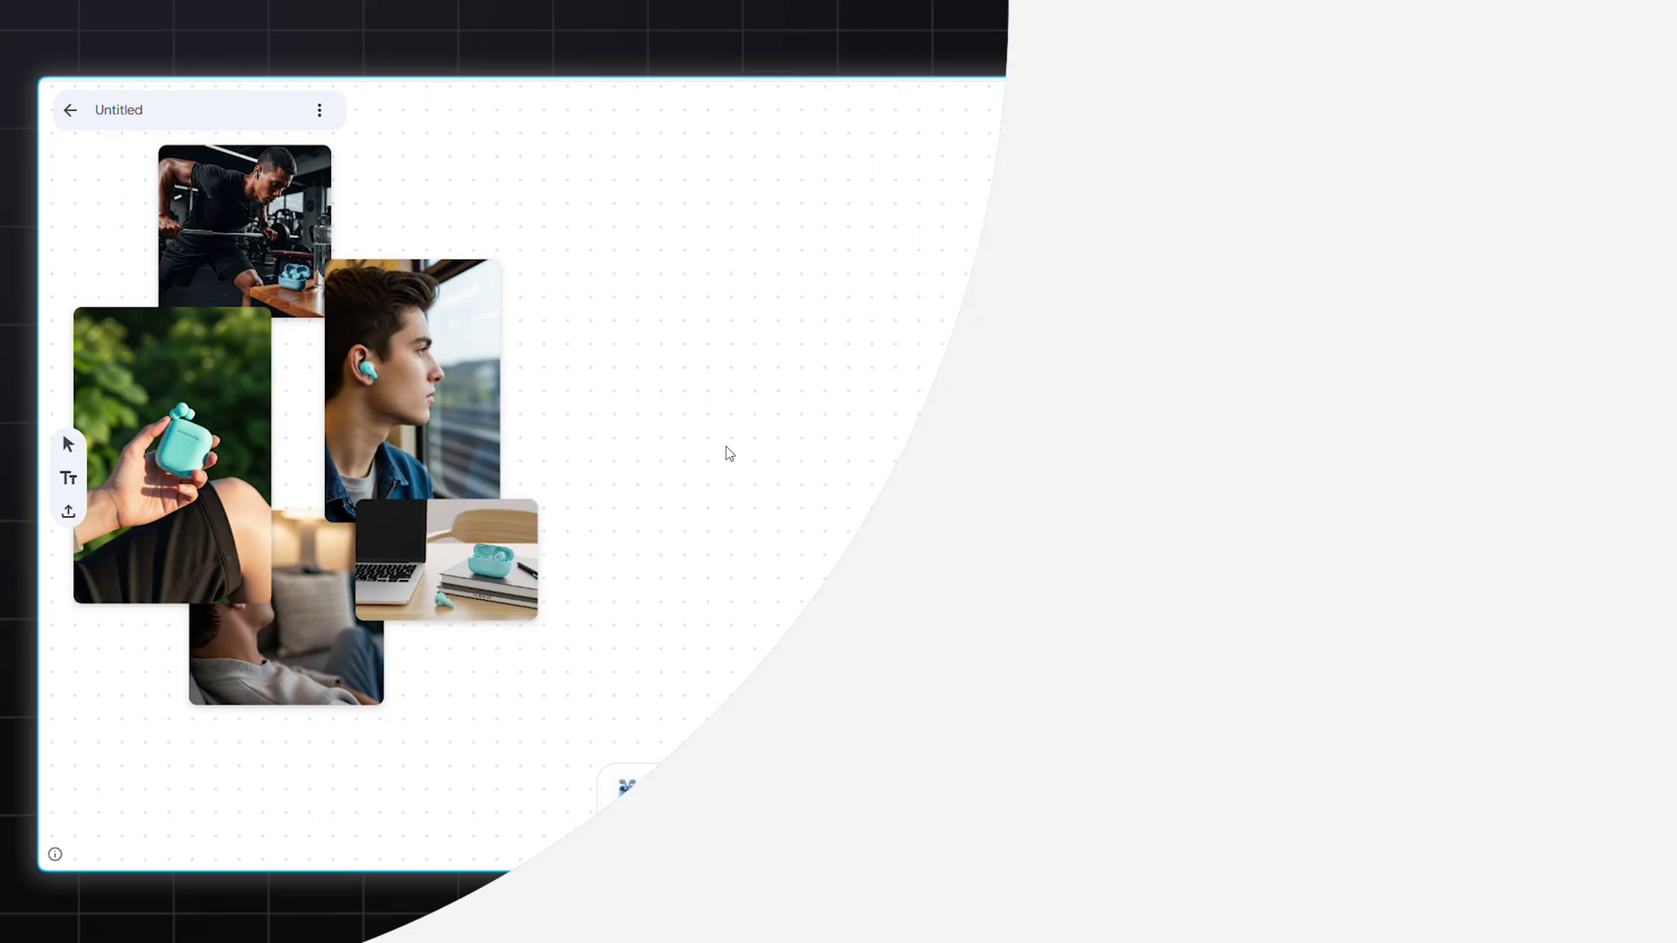
pyautogui.scroll(3, 493, 459)
pyautogui.scroll(-5, 637, 472)
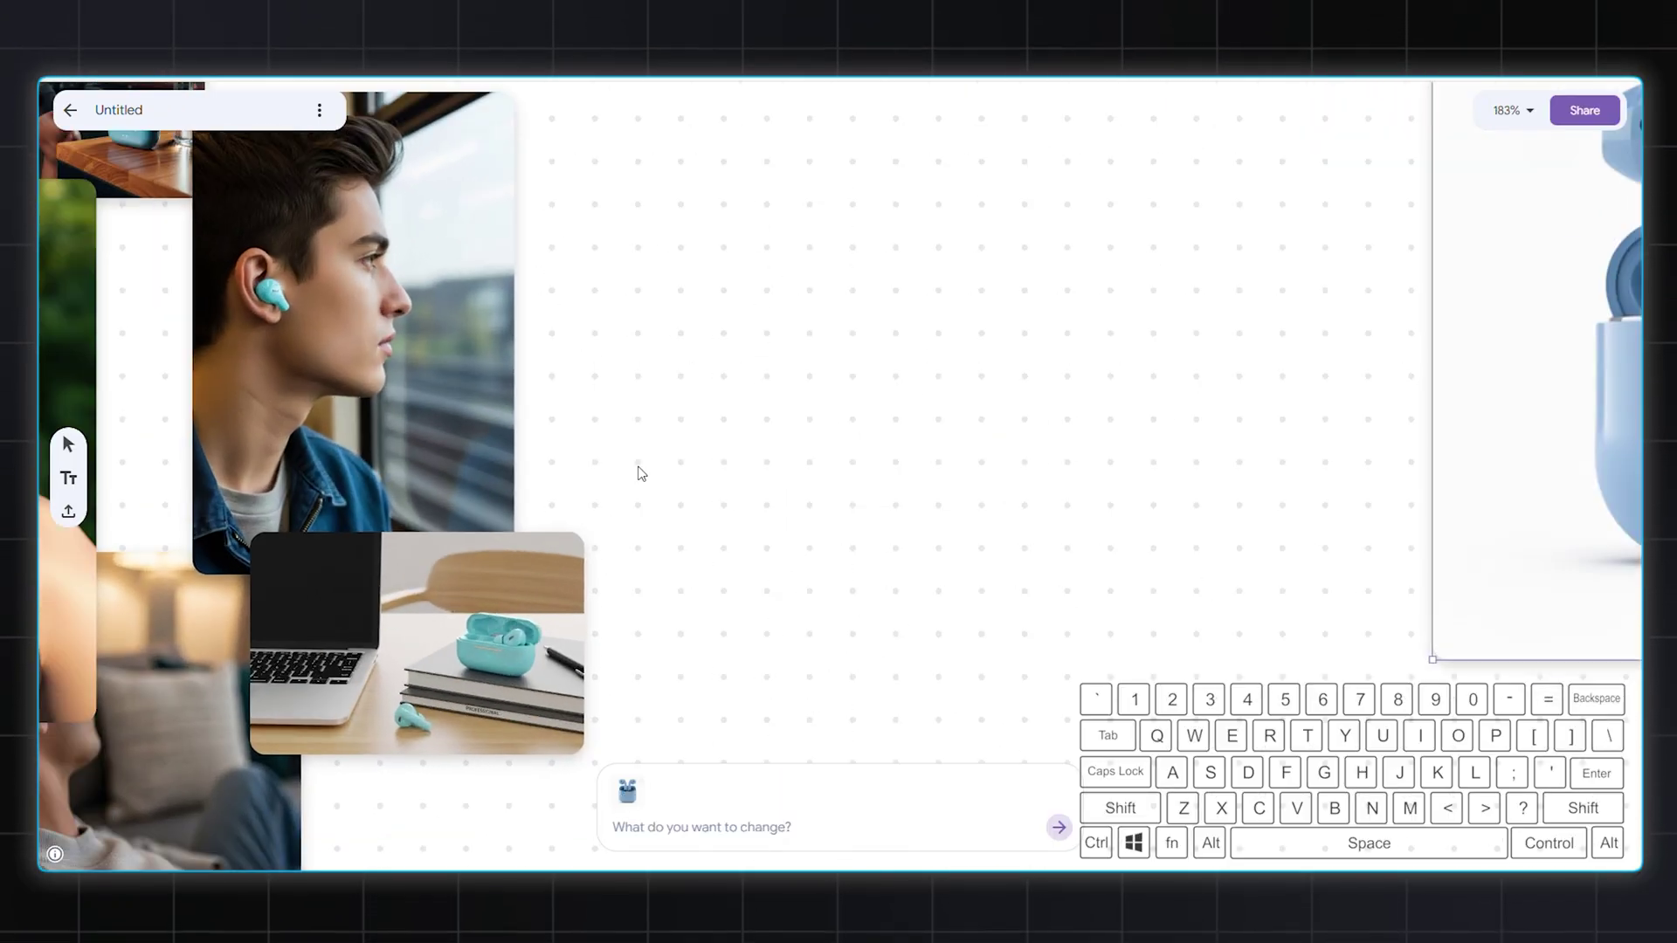
pyautogui.scroll(-2, 106, 440)
pyautogui.scroll(6, 149, 468)
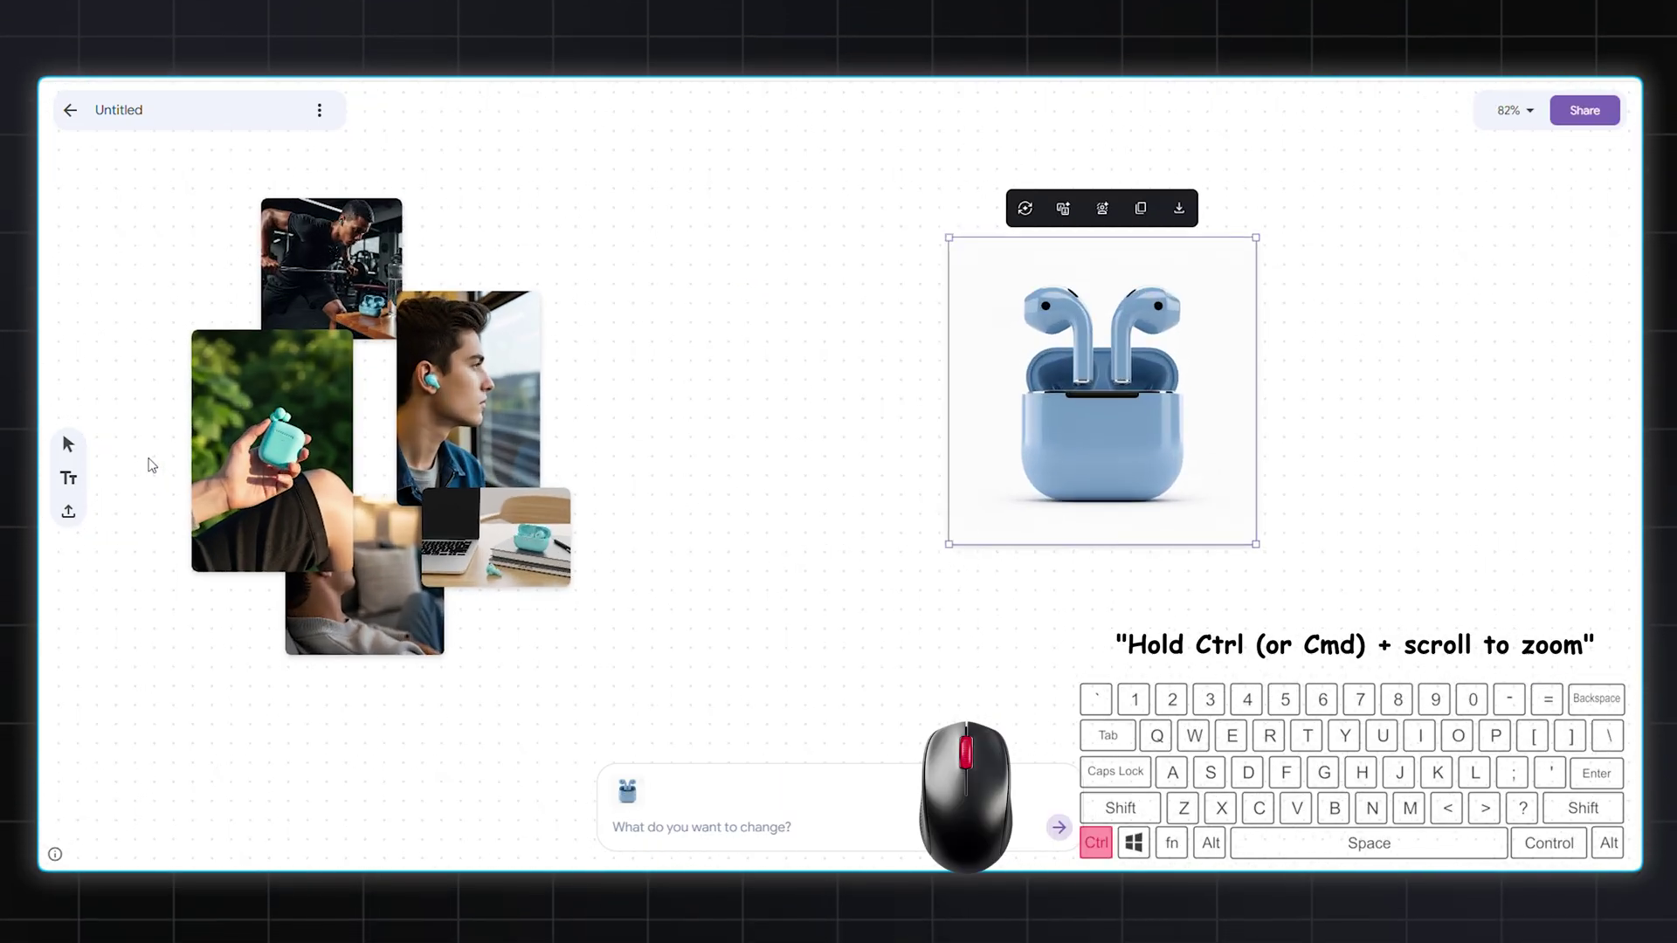
pyautogui.scroll(-4, 346, 489)
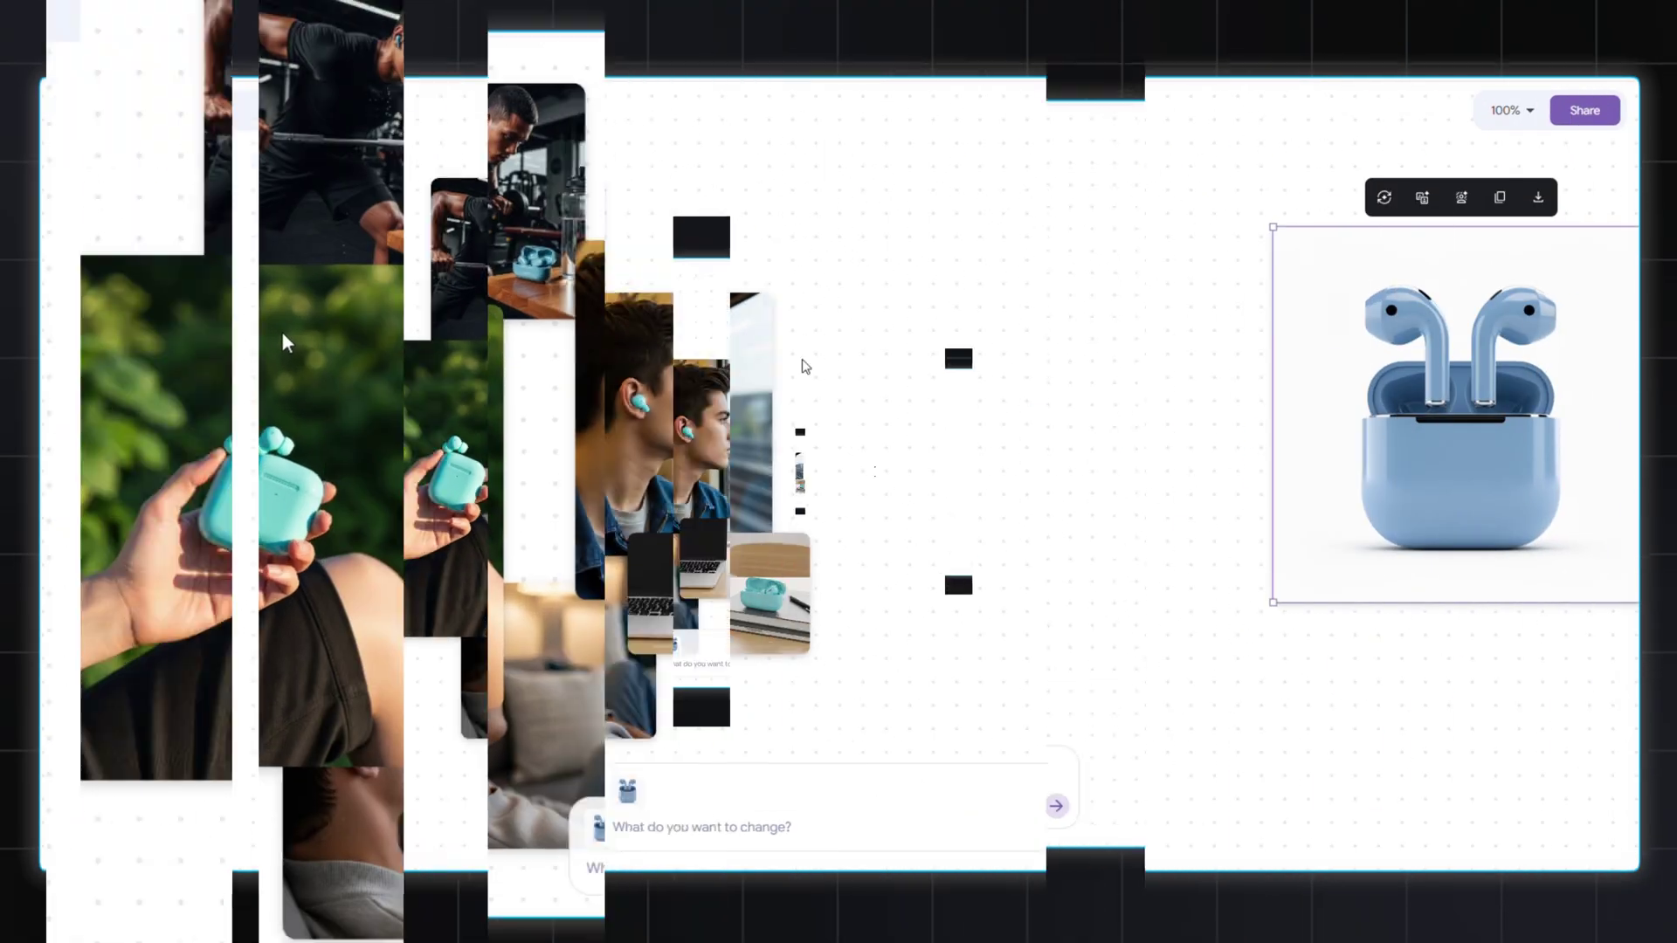
pyautogui.moveTo(958, 411); pyautogui.dragTo(646, 397)
pyautogui.moveTo(837, 461); pyautogui.dragTo(644, 425)
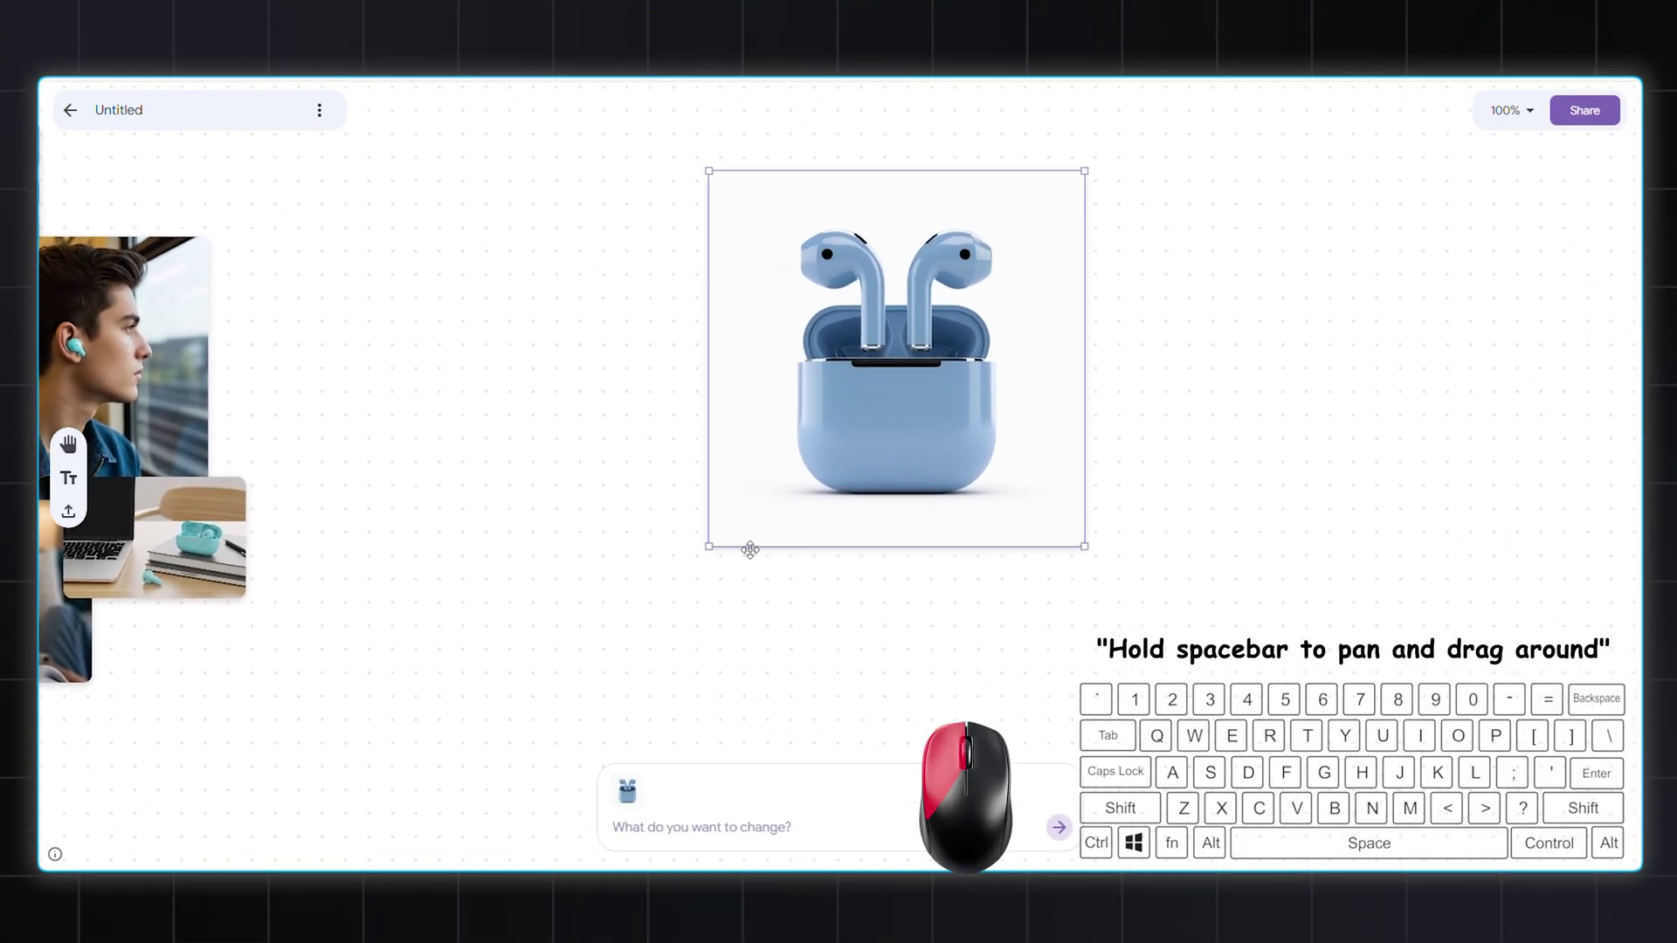
pyautogui.moveTo(749, 550); pyautogui.dragTo(1003, 457)
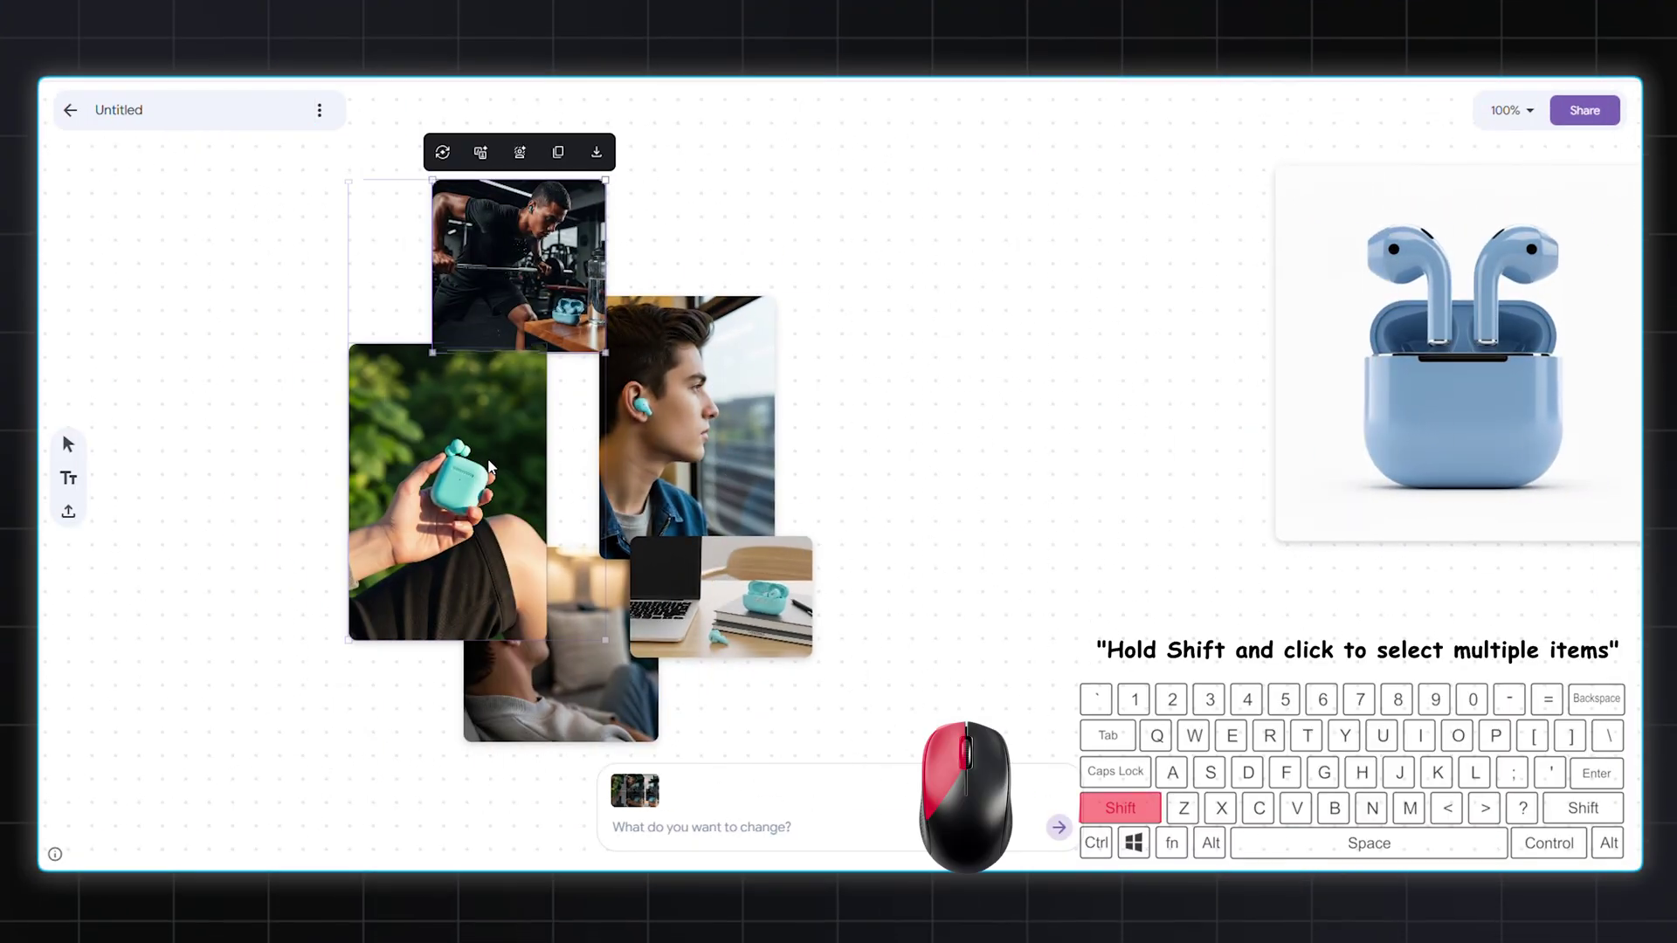
# - Delete the hand-holding-case photo, leaving four lifestyle shots beside the studio shot
pyautogui.keyDown('shift'); pyautogui.click(447, 489); pyautogui.keyUp('shift')
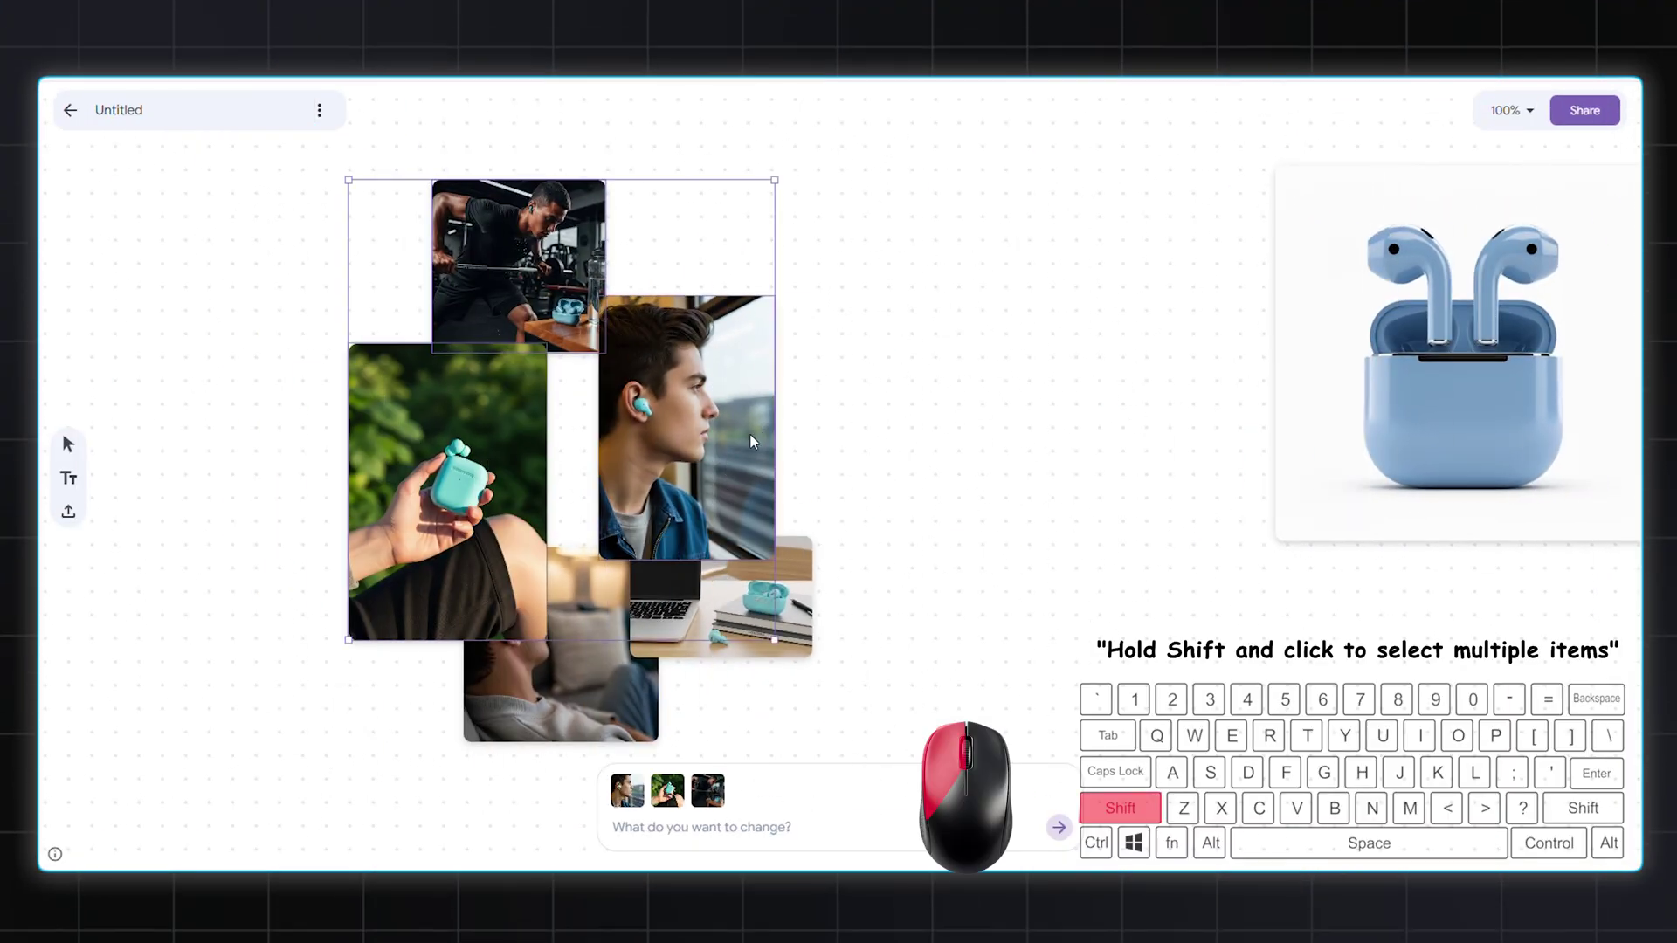
pyautogui.keyDown('shift'); pyautogui.click(799, 592); pyautogui.keyUp('shift')
pyautogui.keyDown('shift'); pyautogui.click(601, 695); pyautogui.keyUp('shift')
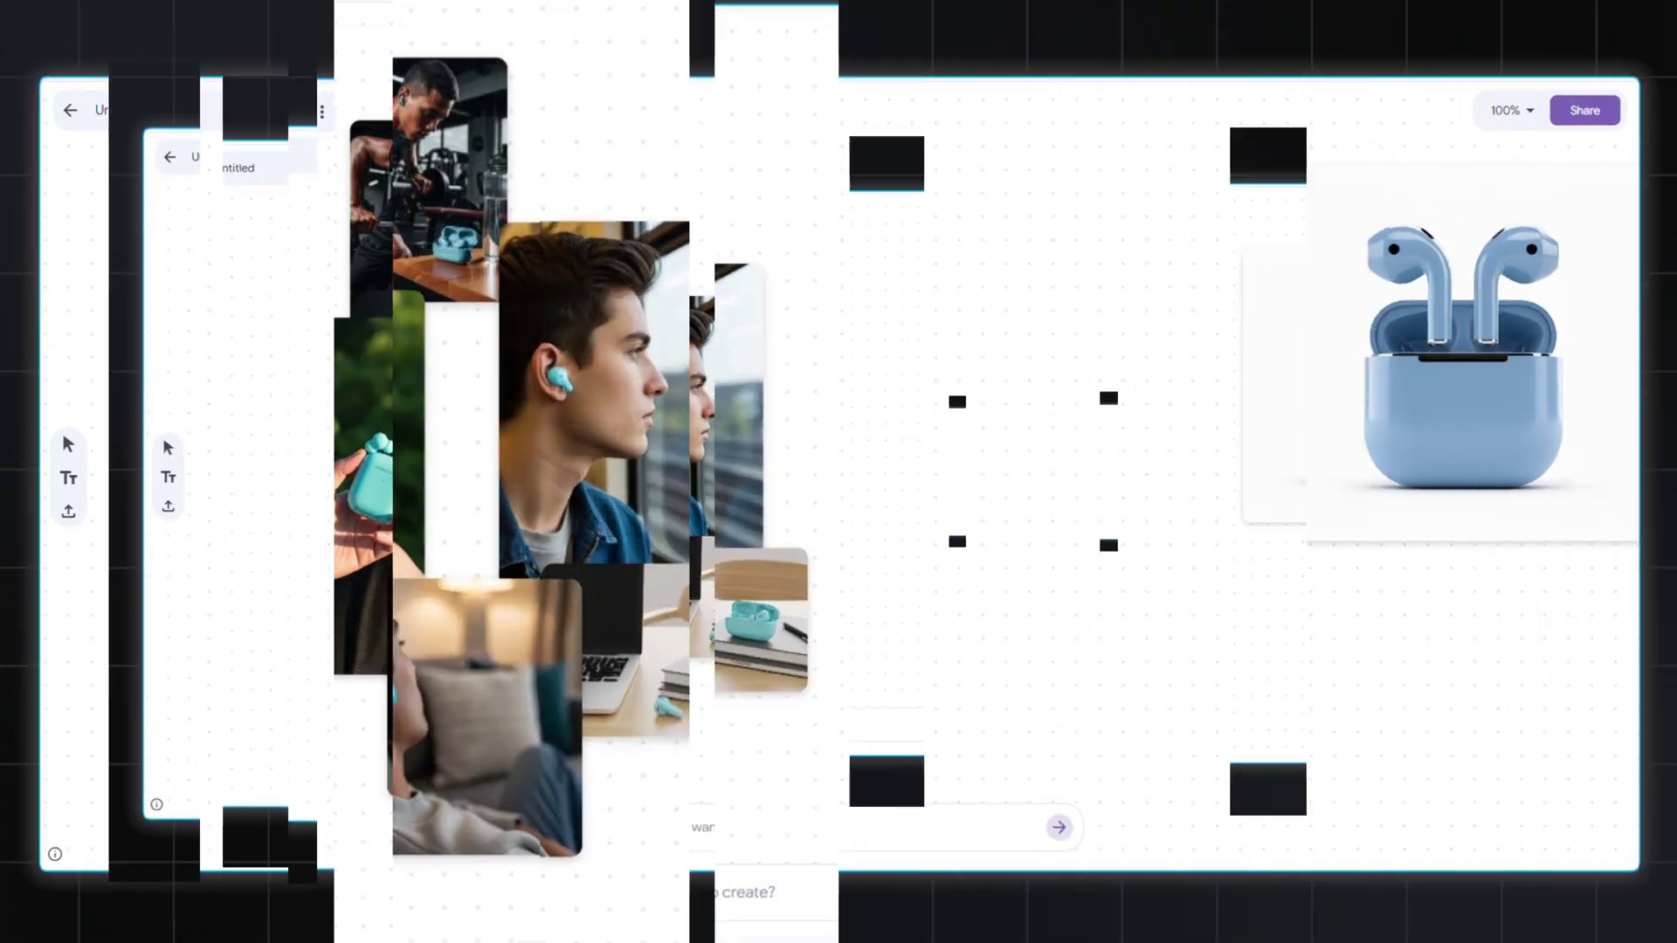
pyautogui.click(662, 435)
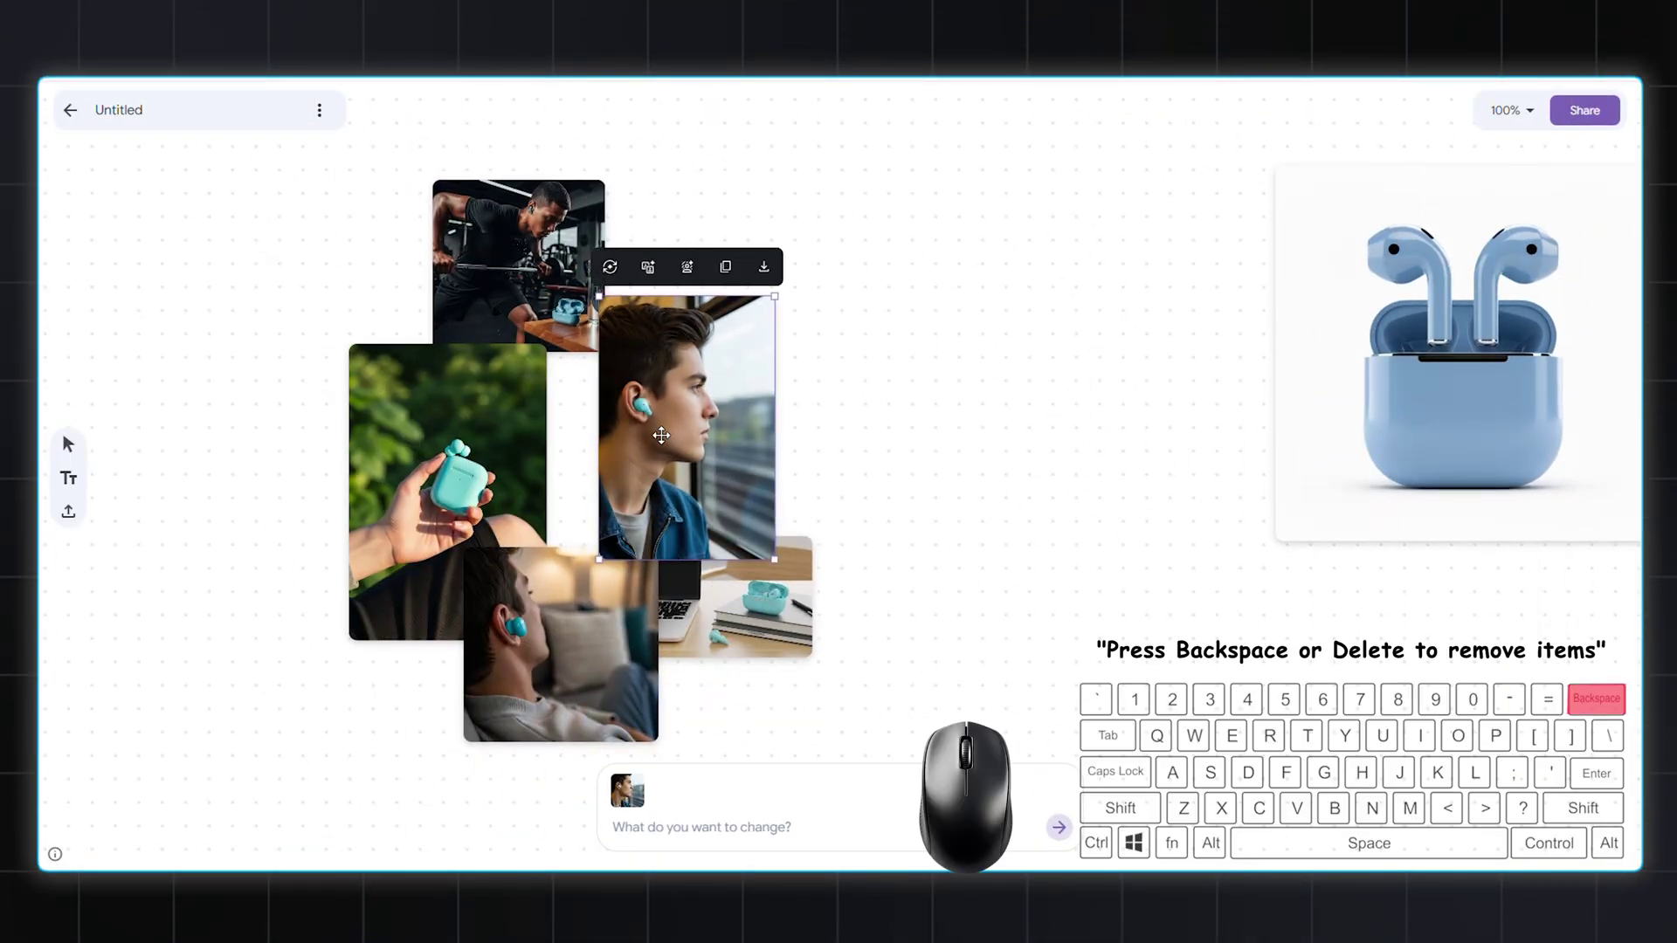
pyautogui.click(427, 477)
pyautogui.press('BackSpace')
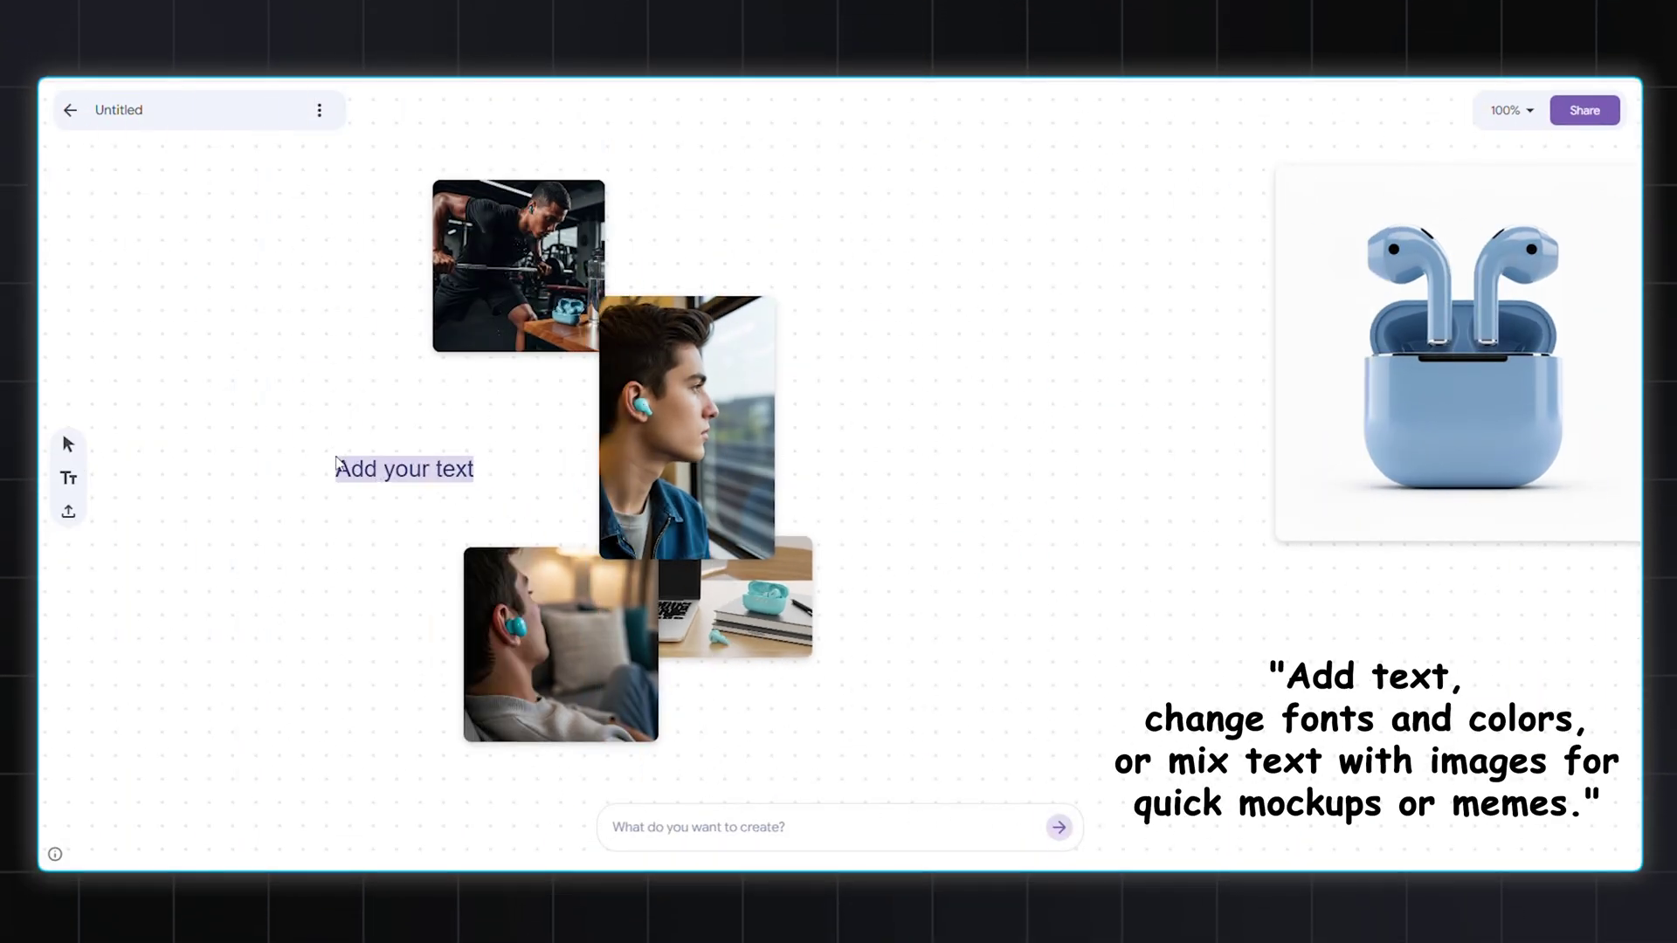
# - Change the red 'asdasd' label's font to Oswald
pyautogui.click(387, 477)
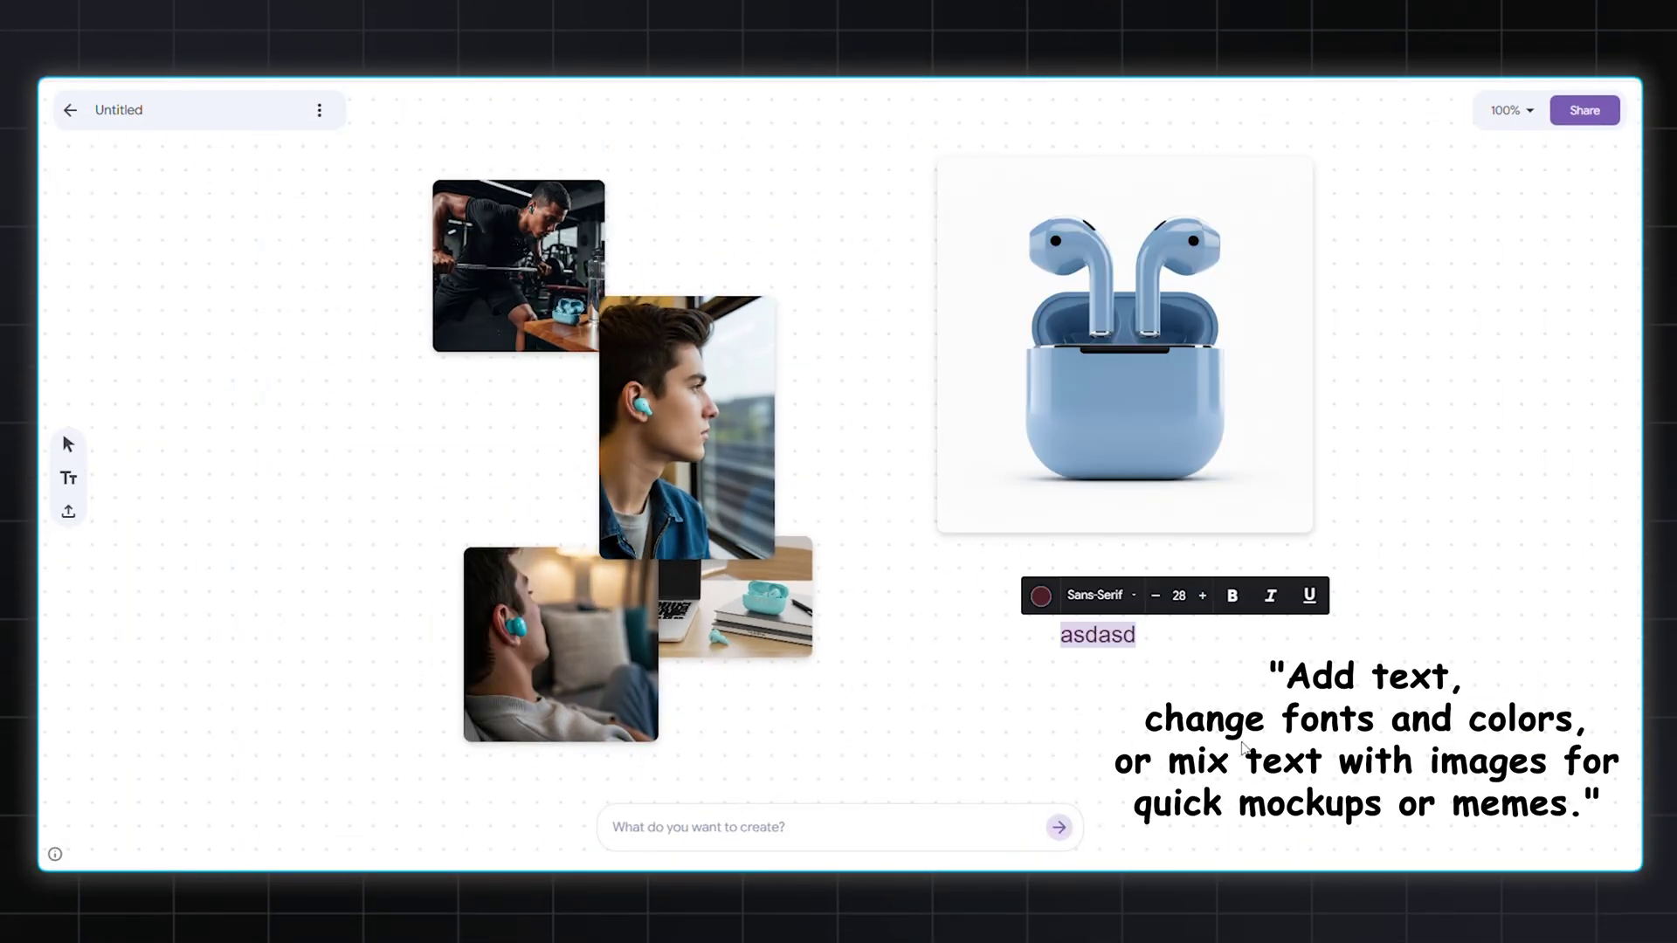
pyautogui.click(1097, 594)
pyautogui.scroll(-5, 1132, 751)
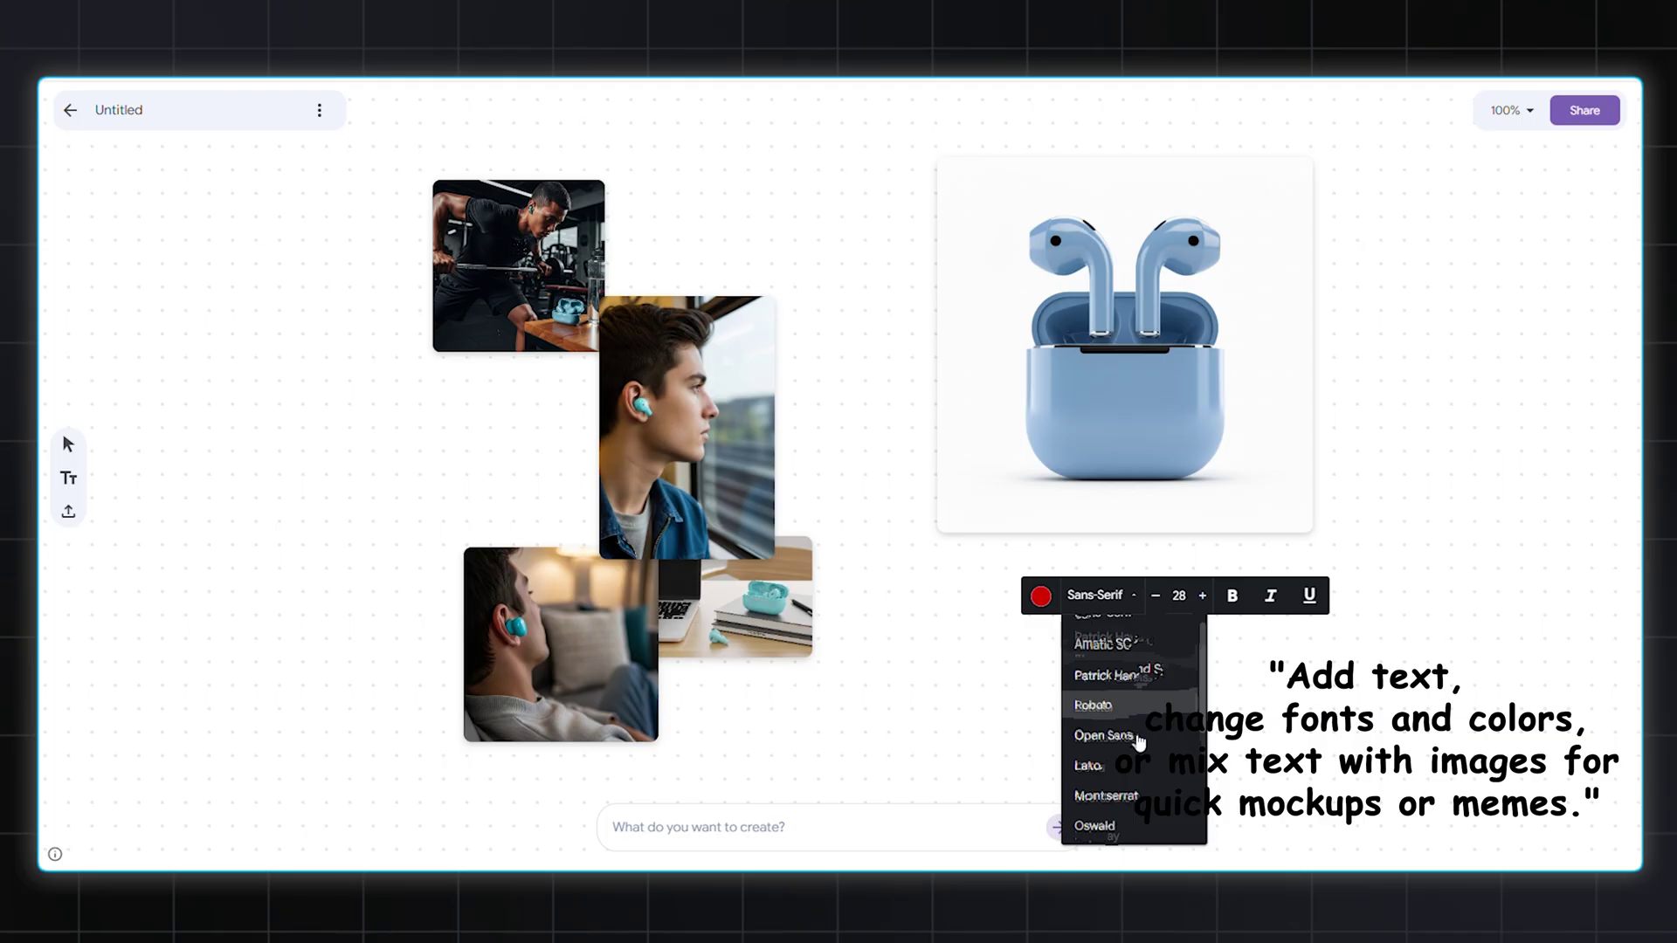
pyautogui.click(1125, 765)
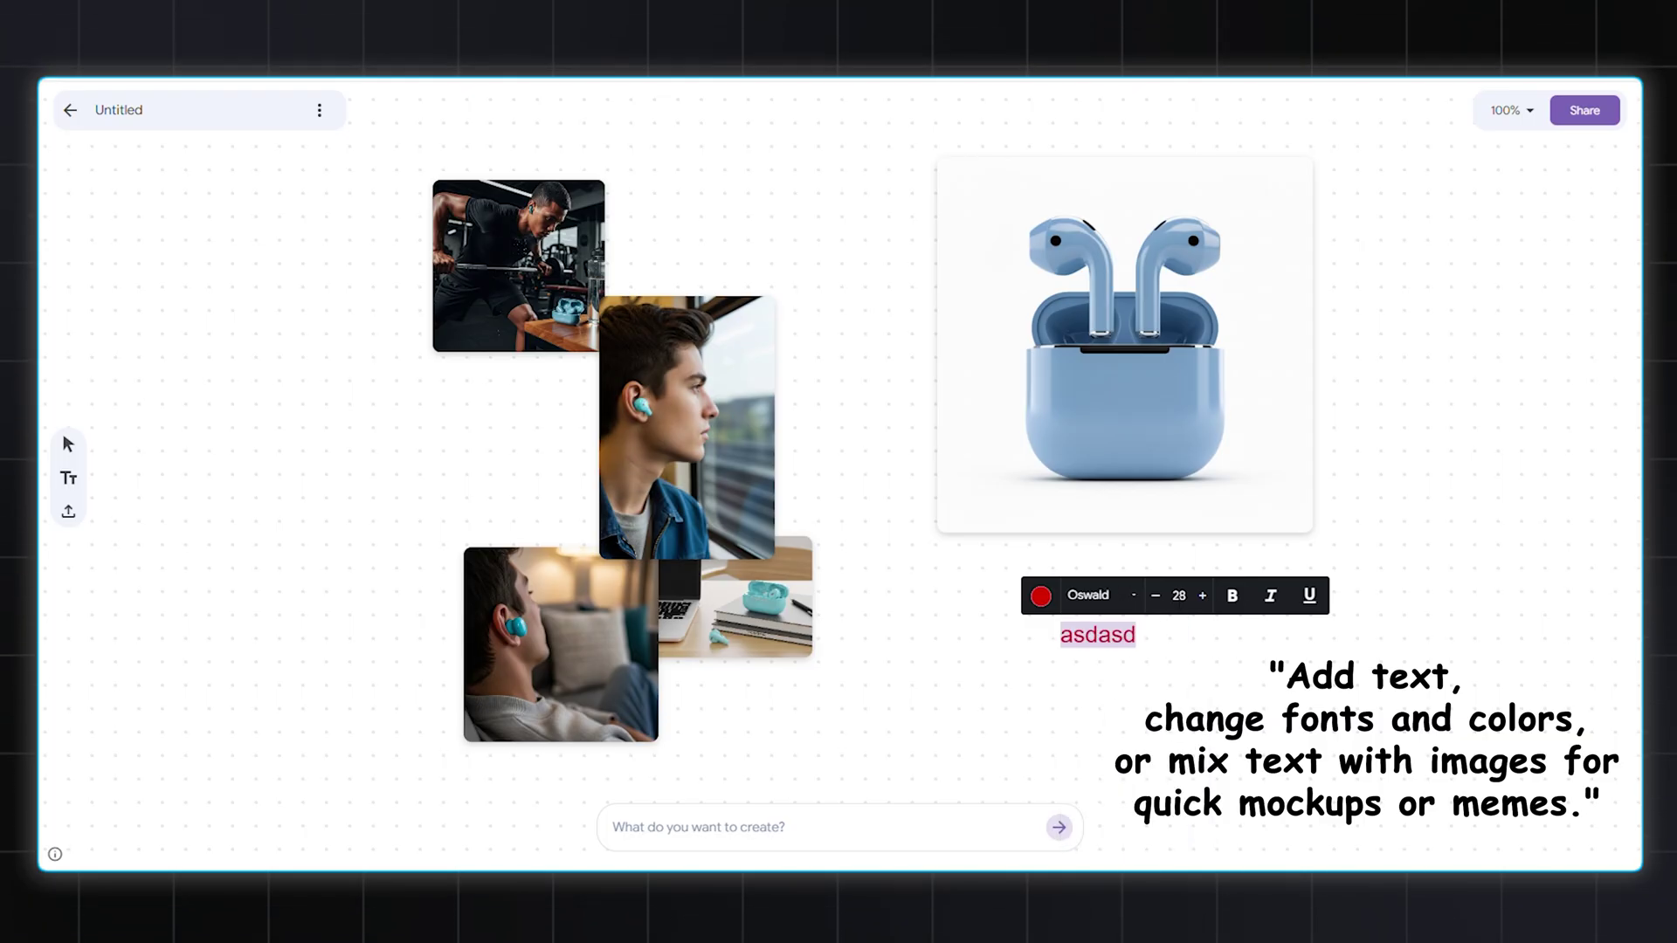